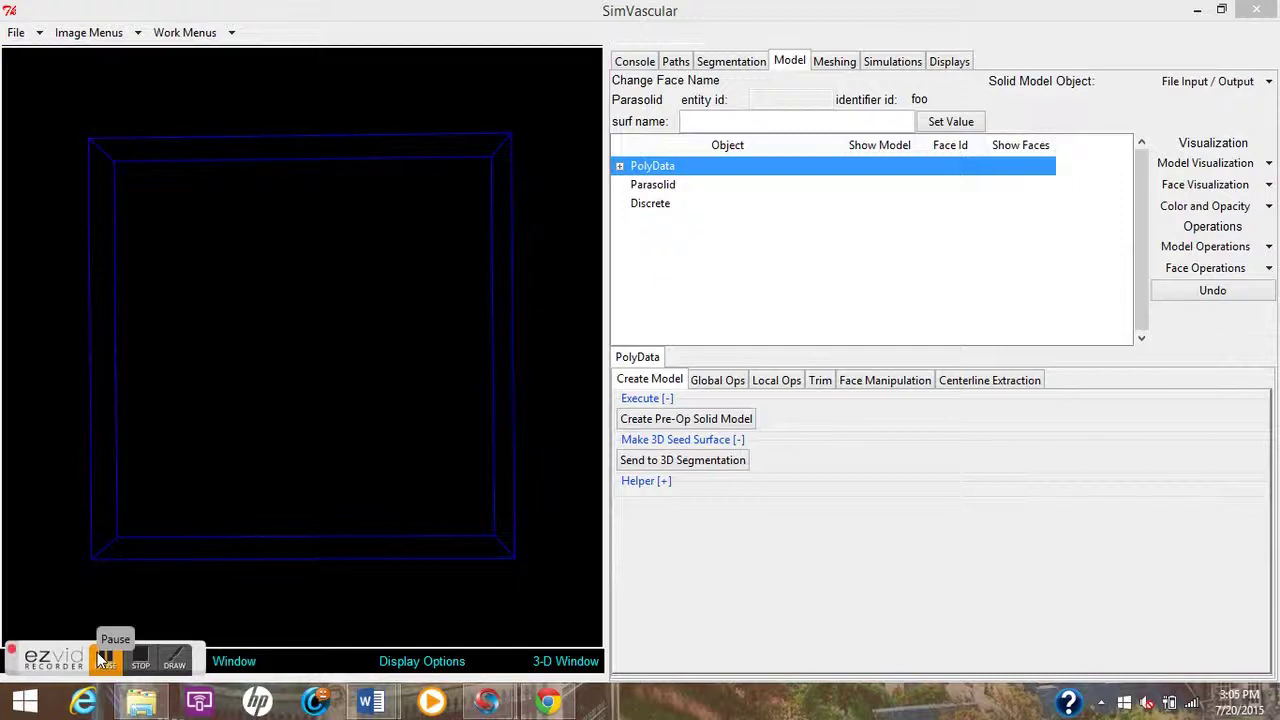
- Switch the graphics layout to show the 3-D view together with the 2-D reslice windows
click(104, 660)
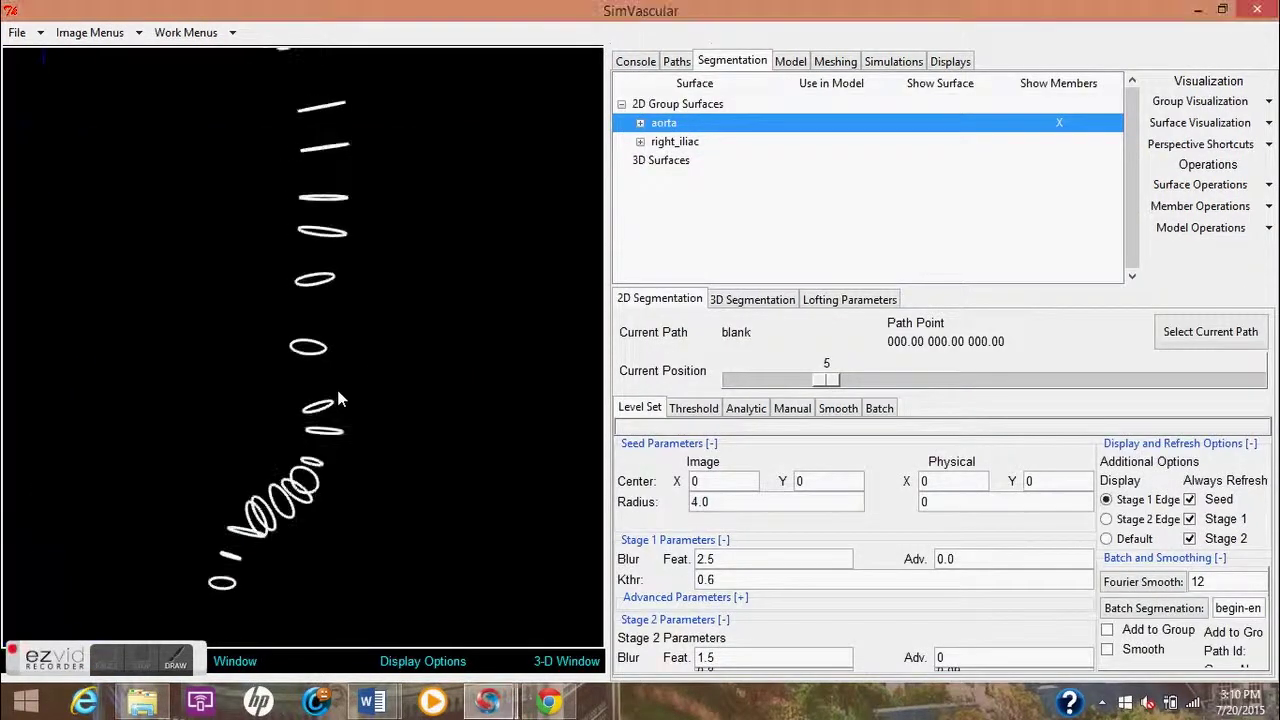
mouse_move(350, 373)
mouse_down()
mouse_move(328, 356)
mouse_move(322, 382)
mouse_move(340, 395)
mouse_up()
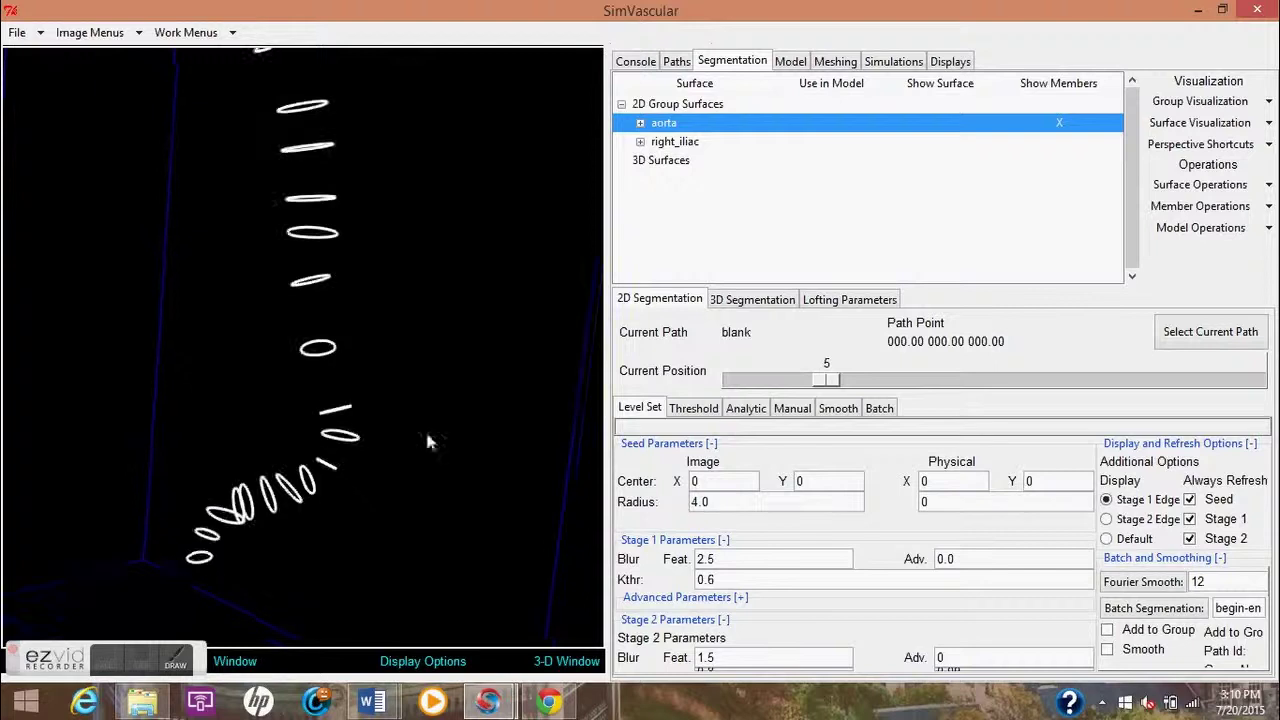
click(568, 662)
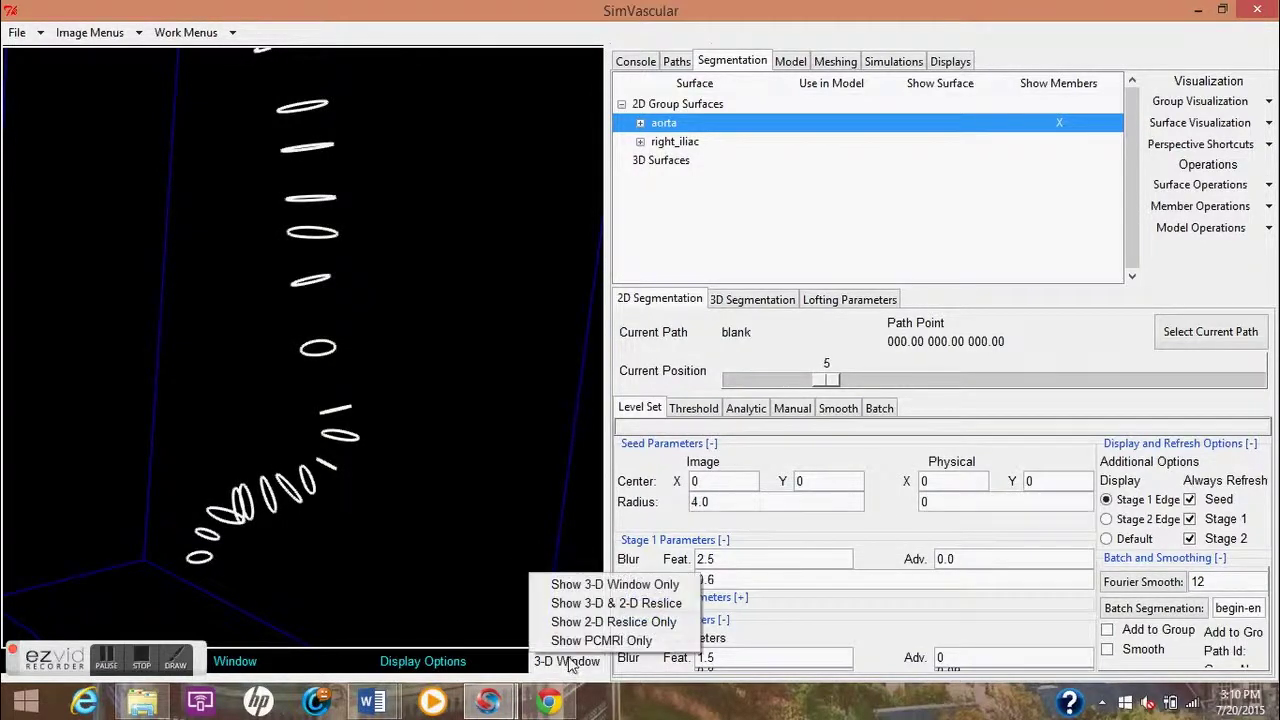
click(585, 603)
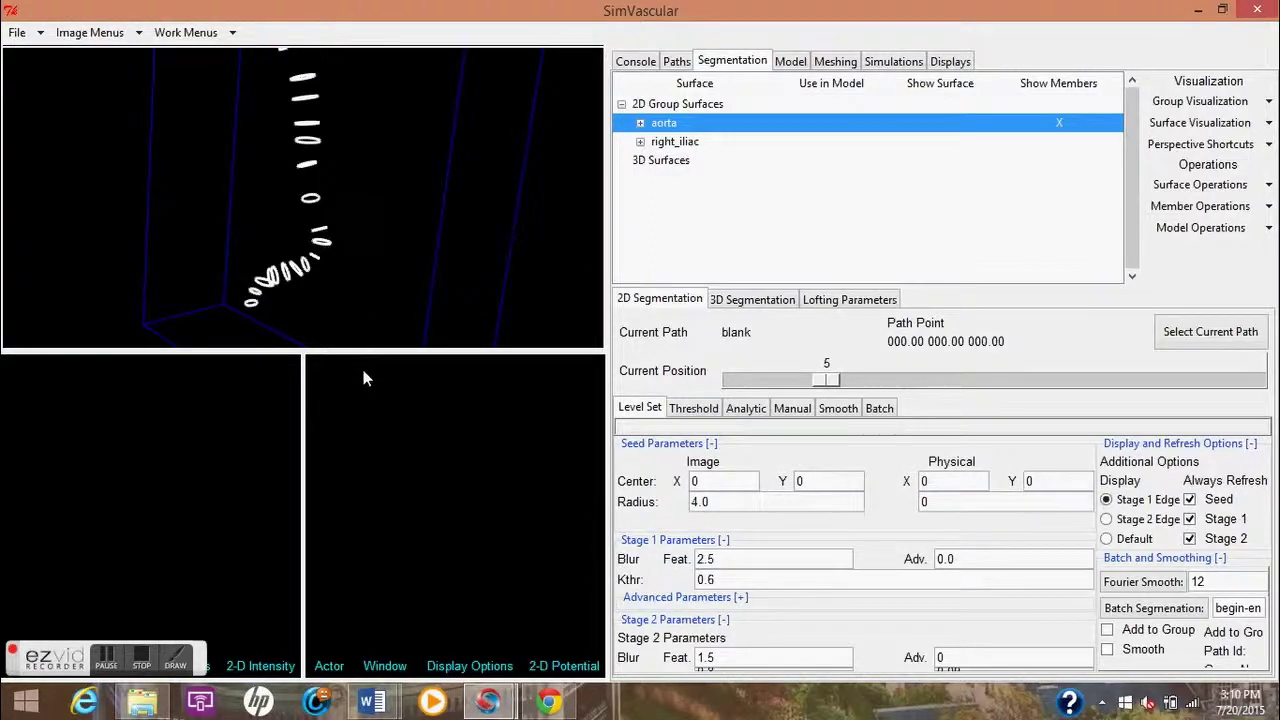
drag(36, 655, 39, 203)
- Enable window display for both the 2-D Intensity and 2-D Potential views
click(167, 666)
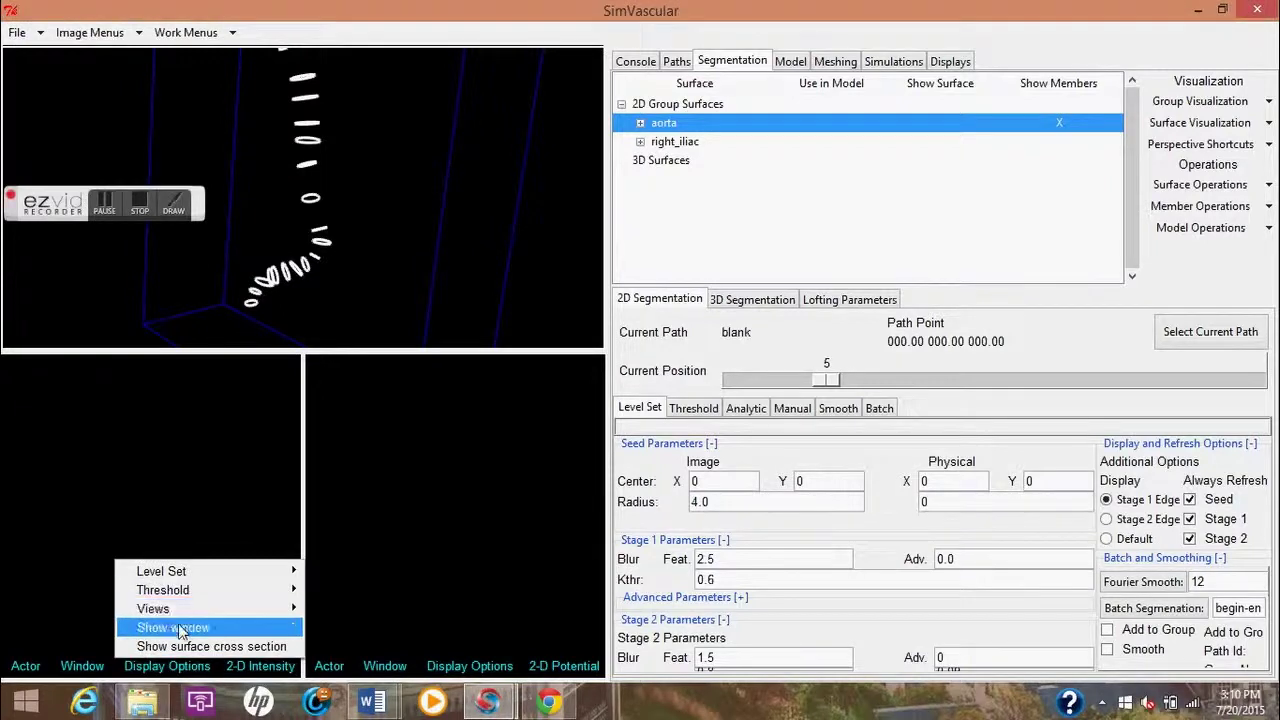
click(180, 628)
click(474, 666)
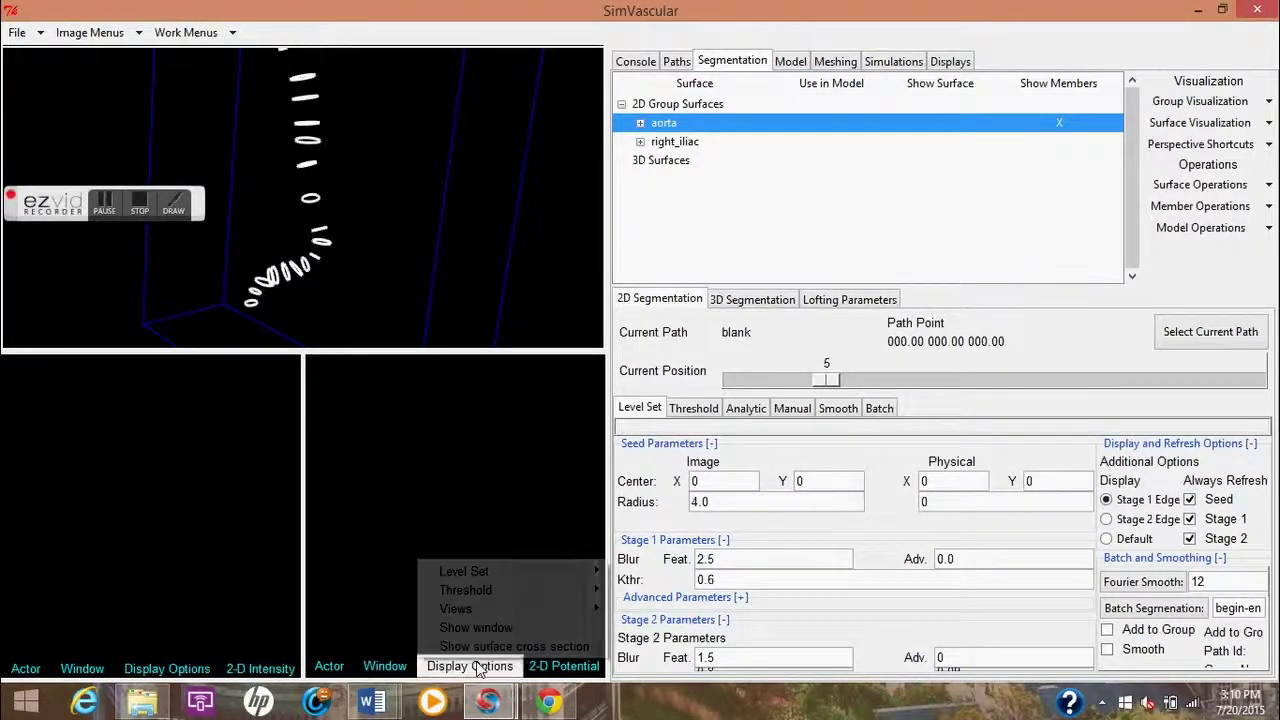
click(476, 627)
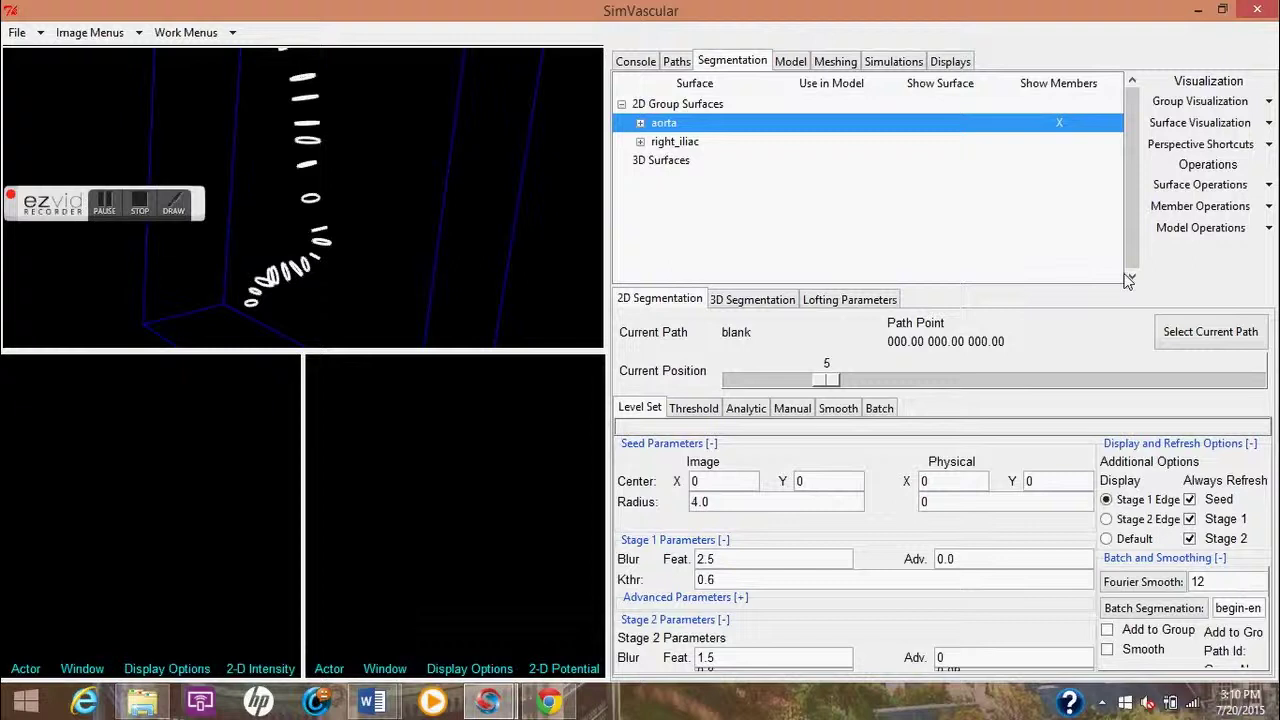
- Make right_iliac the current path for 2D segmentation
click(1211, 333)
click(955, 395)
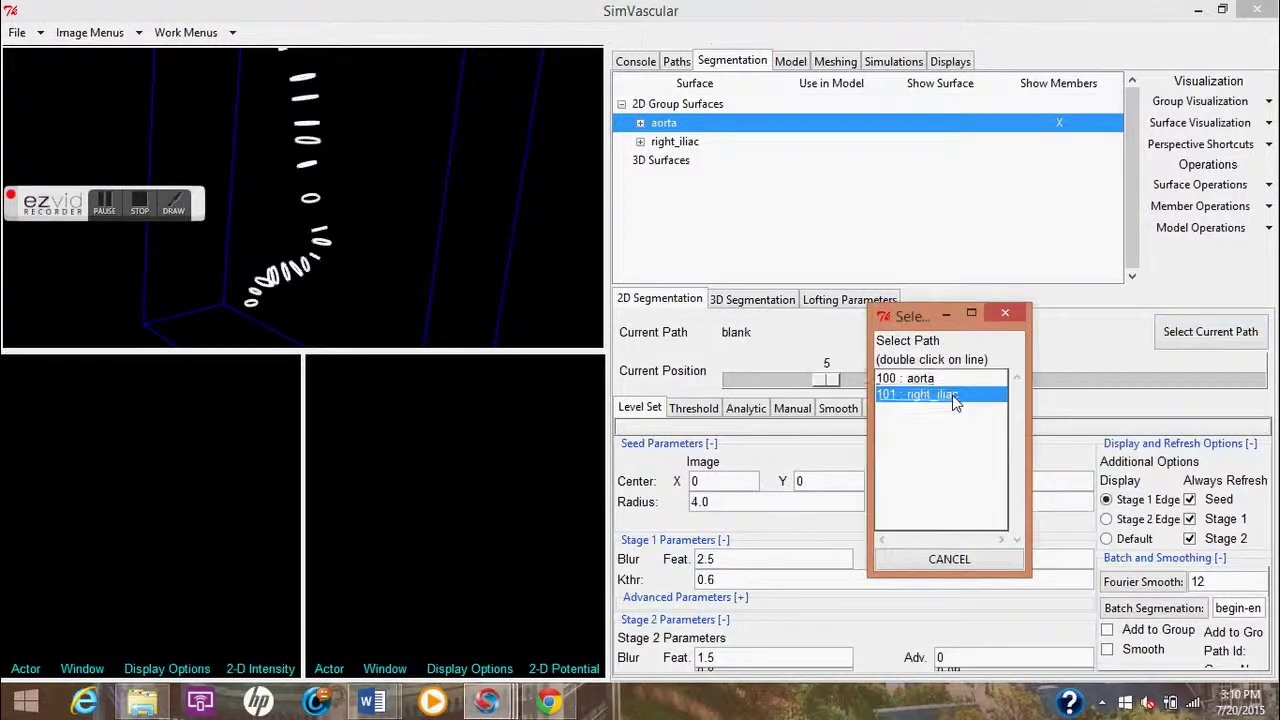
double_click(930, 396)
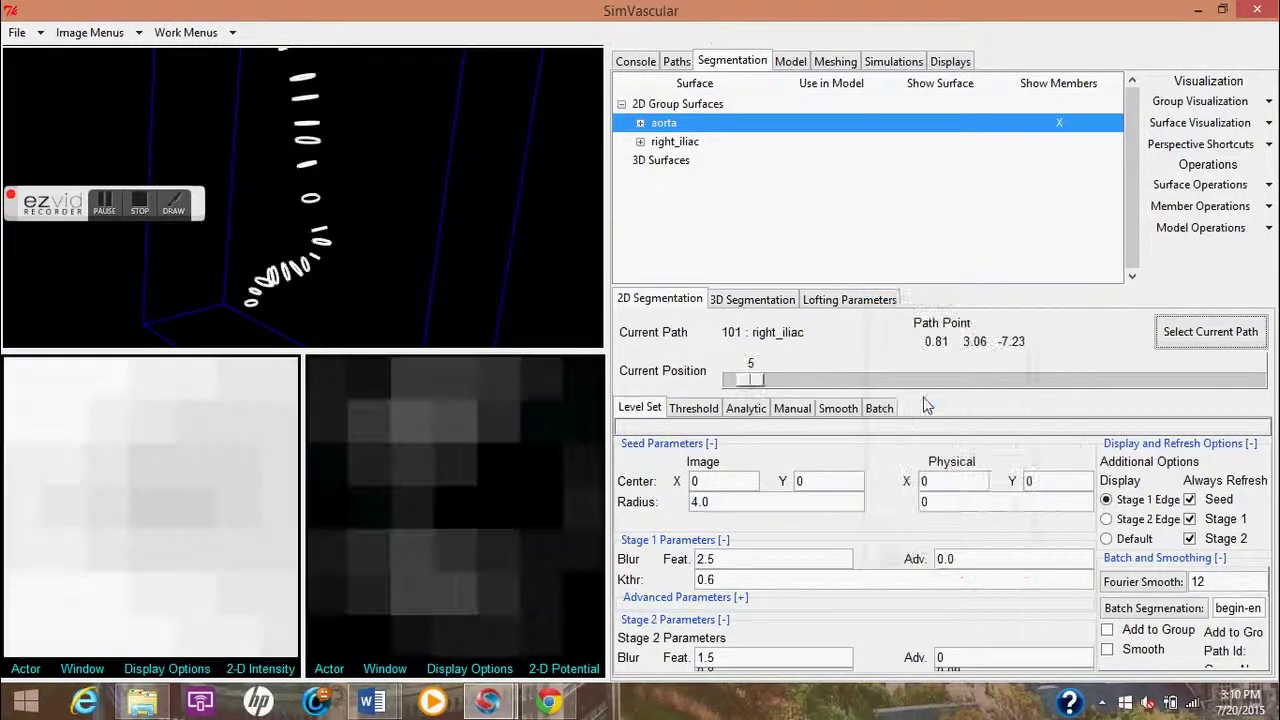
- Turn on the level set segmentation display in both the 2-D Potential and 2-D Intensity views
drag(152, 551, 173, 483)
right_drag(174, 476, 147, 402)
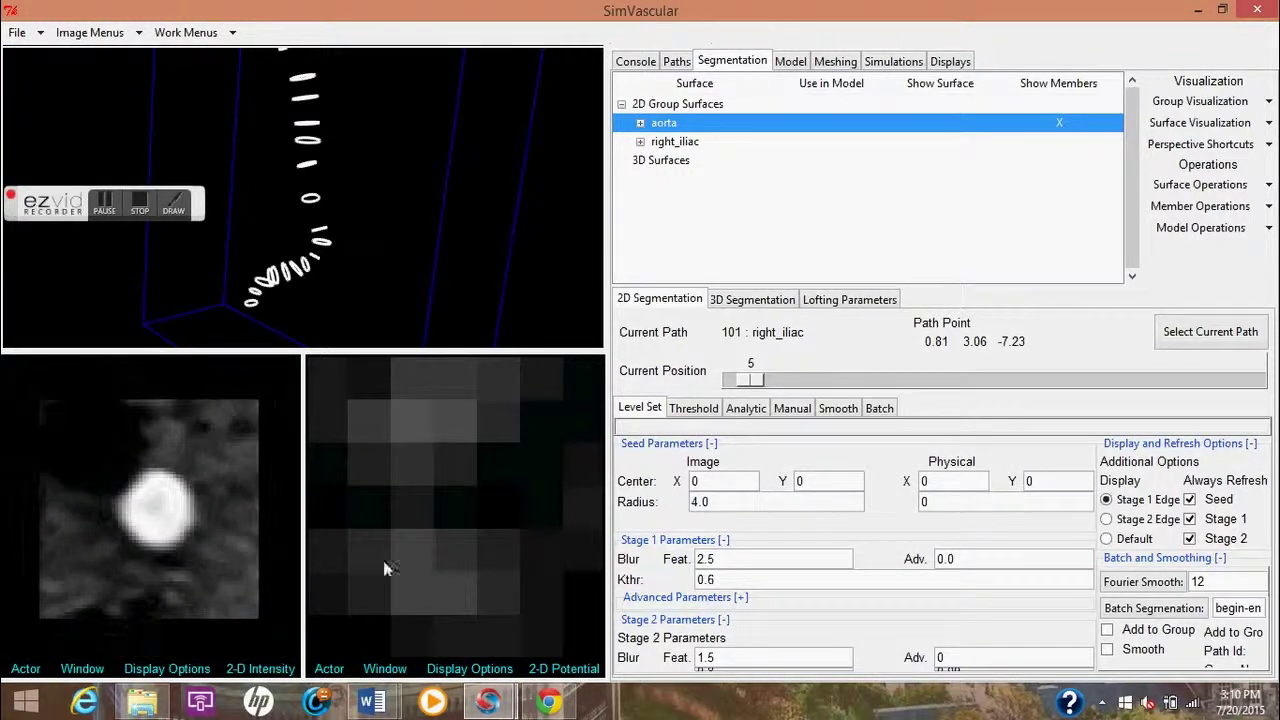
right_drag(439, 540, 398, 465)
right_drag(483, 601, 415, 454)
right_drag(482, 540, 476, 525)
click(470, 668)
mouse_move(467, 583)
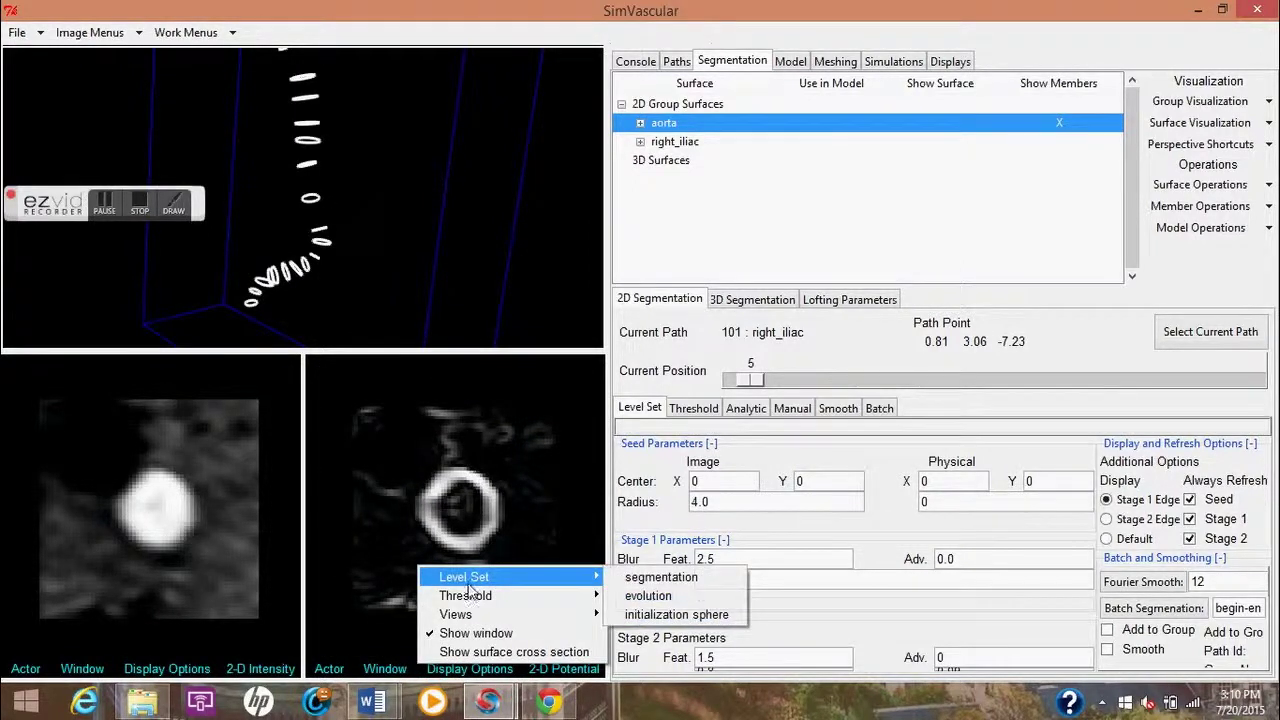
click(645, 574)
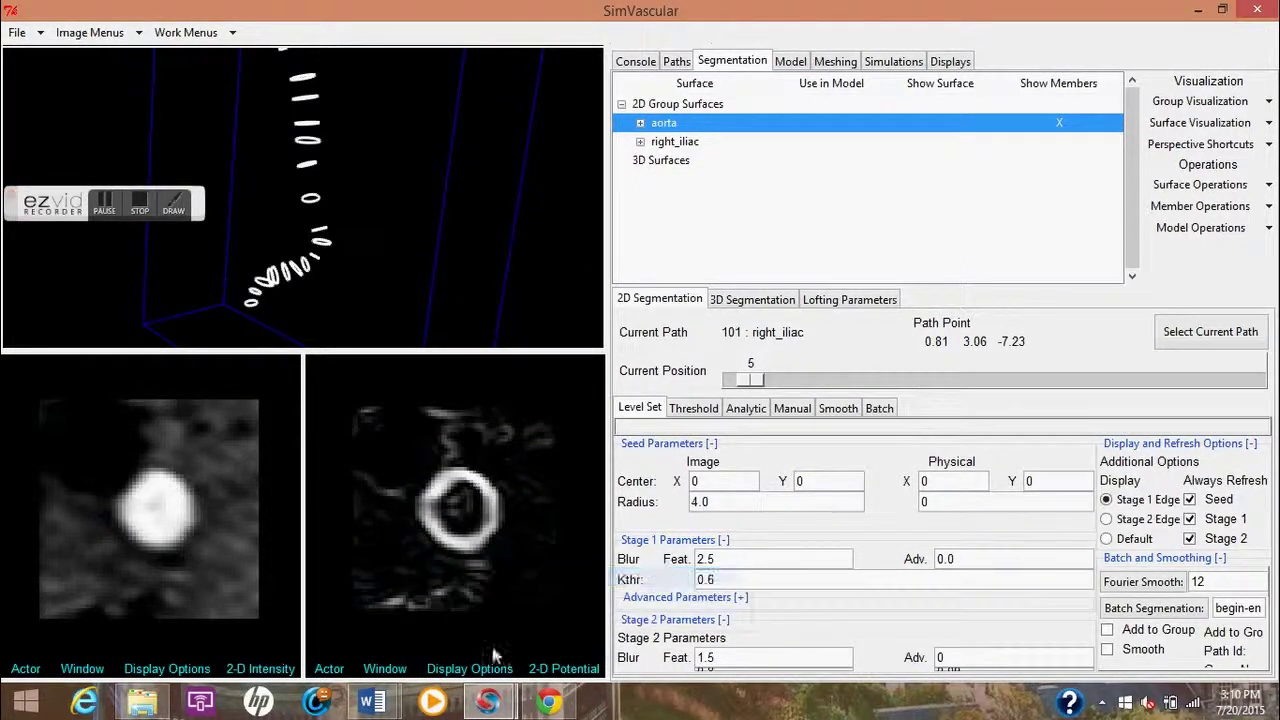
click(167, 668)
mouse_move(183, 577)
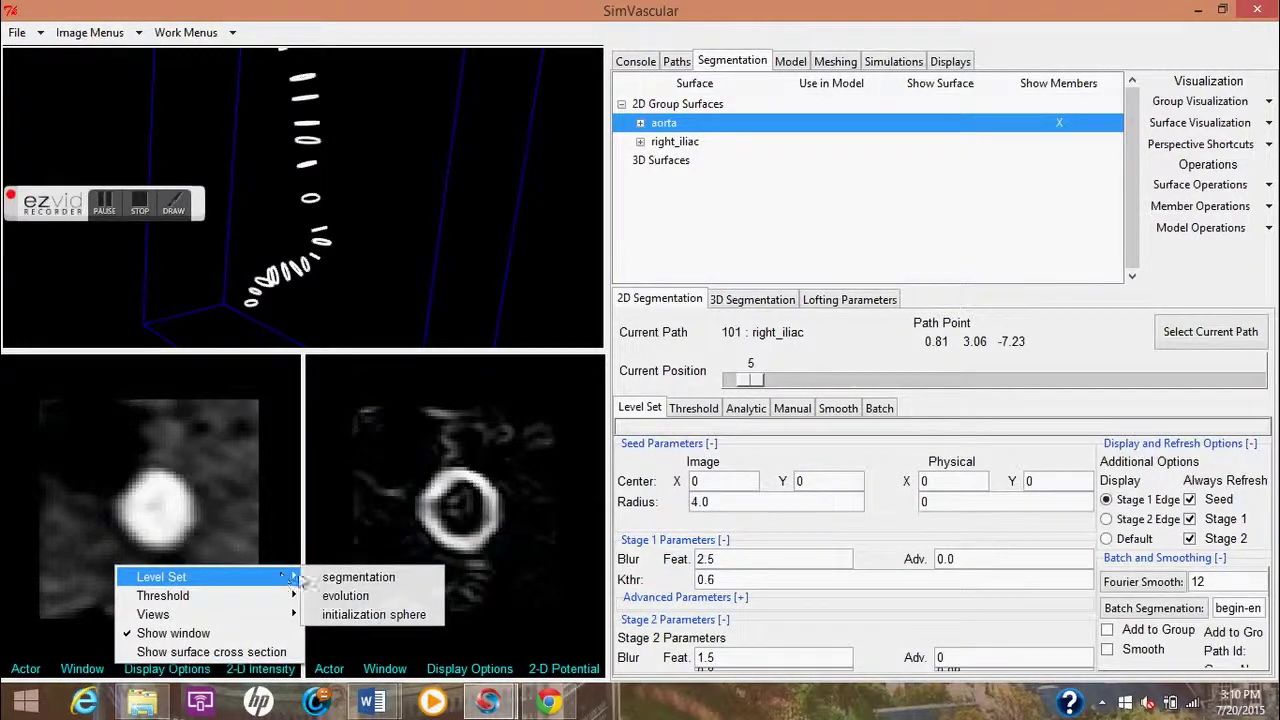
click(355, 577)
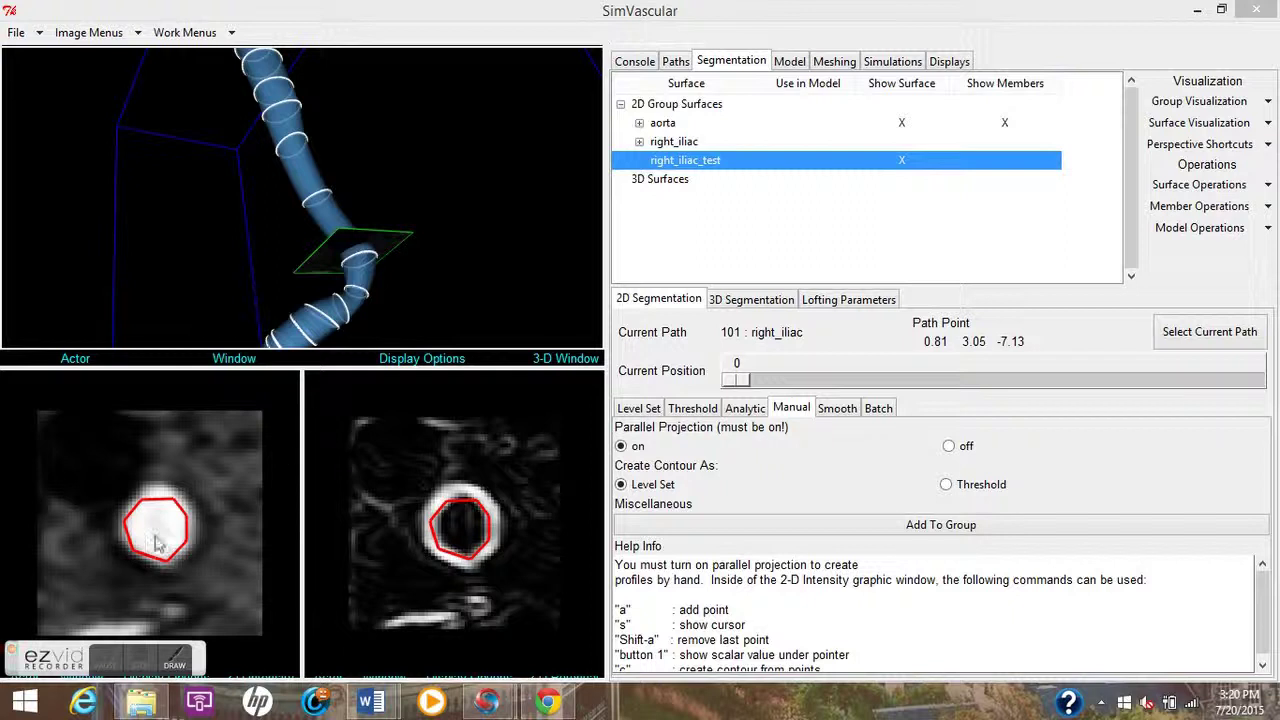
- Manually trace a level set contour around the vessel lumen at position 2 of the right_iliac path
drag(735, 378, 744, 384)
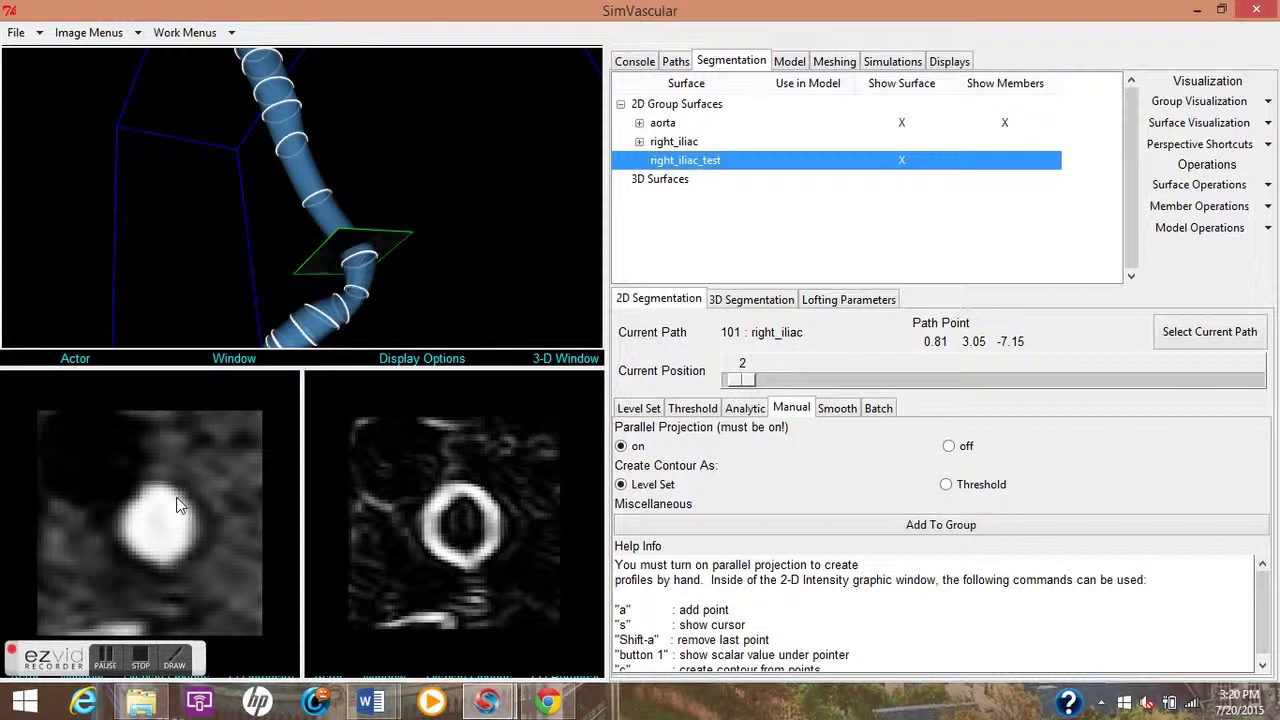
key(a)
key(a)
key(a)
key(c)
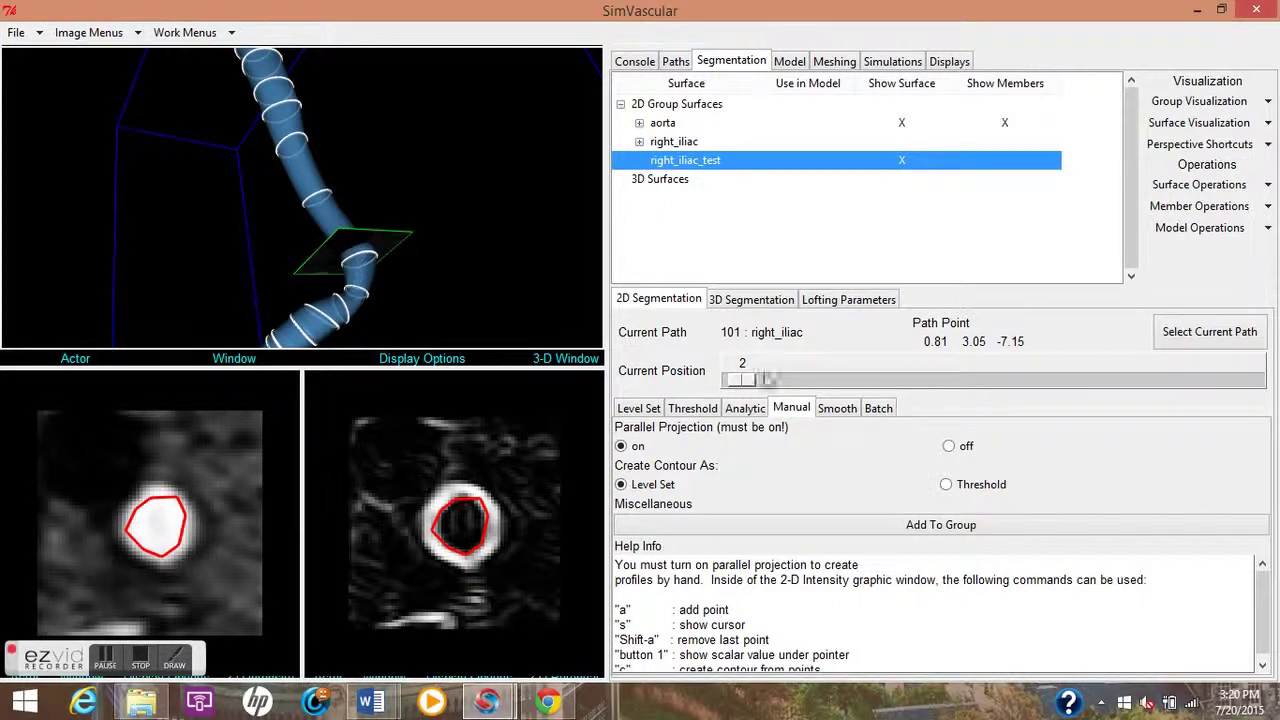
- Fourier smooth the position 2 contour with a value of 4 and add it to the right_iliac_test group
click(837, 408)
double_click(1205, 476)
text(4)
key(Return)
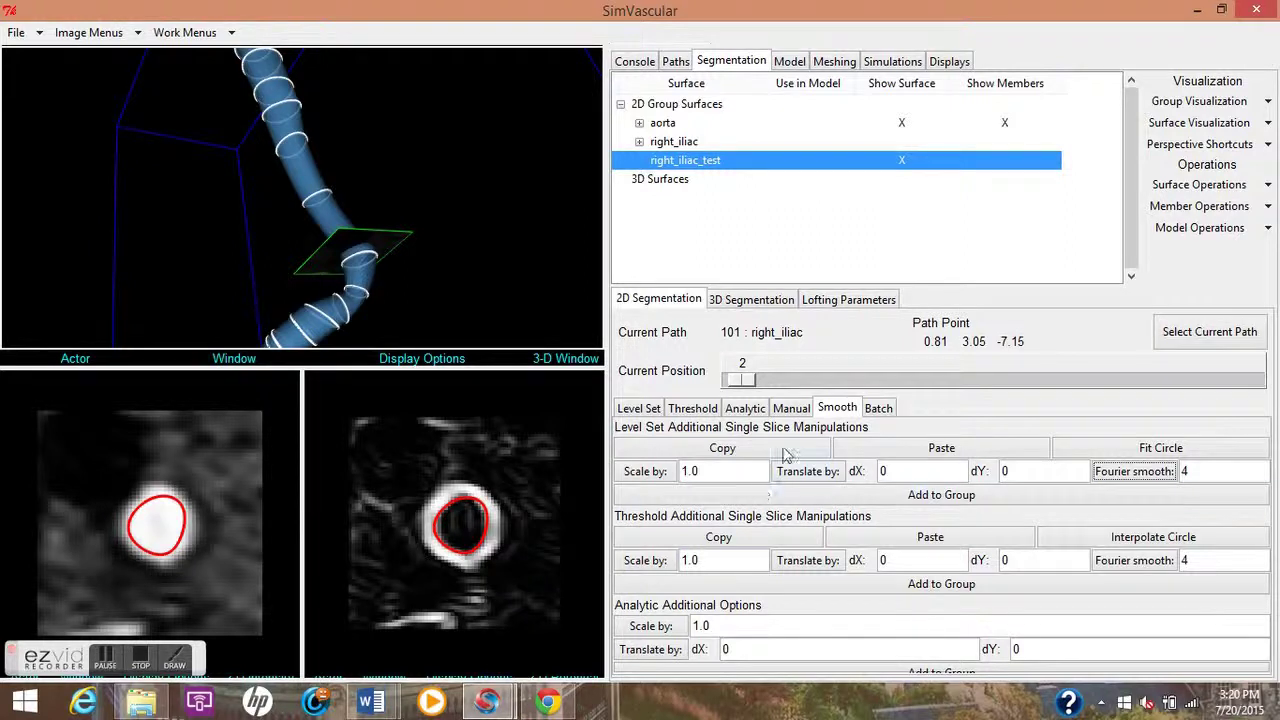
drag(897, 284, 895, 248)
click(943, 638)
- Trace the vessel contour at position 19, Fourier smooth it with a value of 4, and add it to right_iliac_test
drag(750, 345, 785, 344)
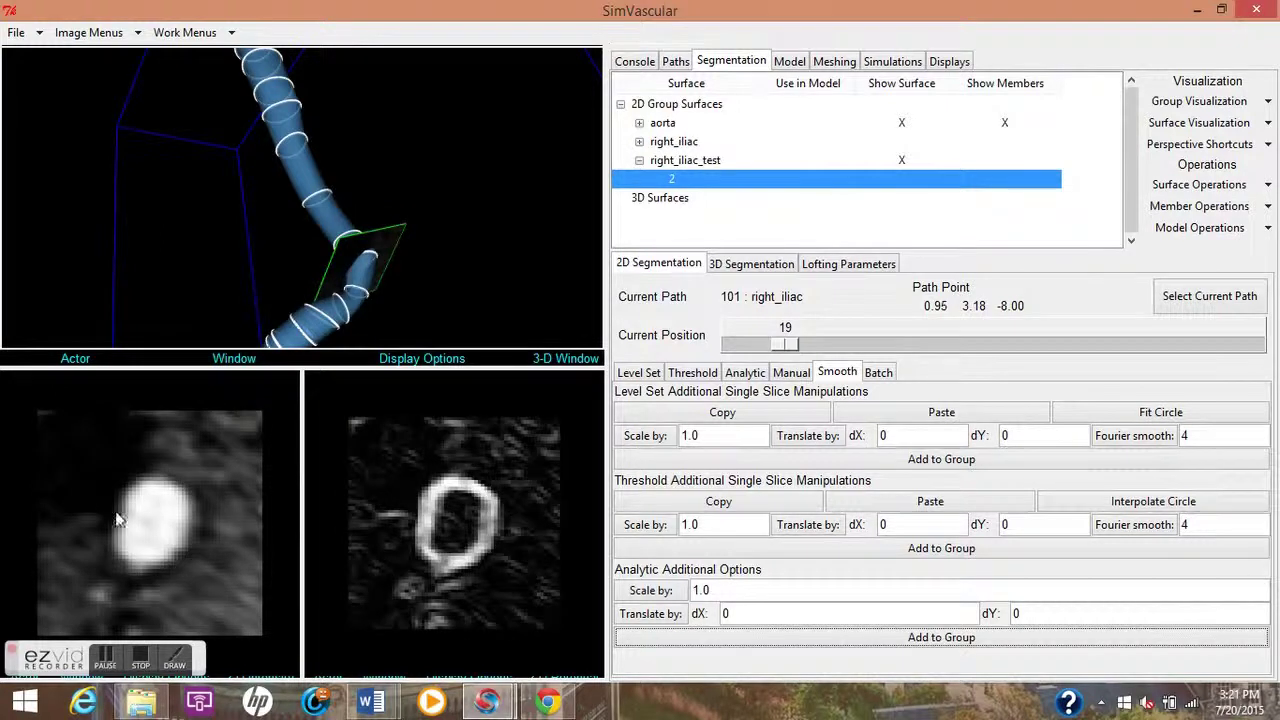
right_drag(141, 497, 138, 497)
mouse_move(134, 514)
mouse_down()
mouse_move(134, 567)
mouse_move(177, 535)
mouse_move(164, 492)
mouse_up()
click(1146, 439)
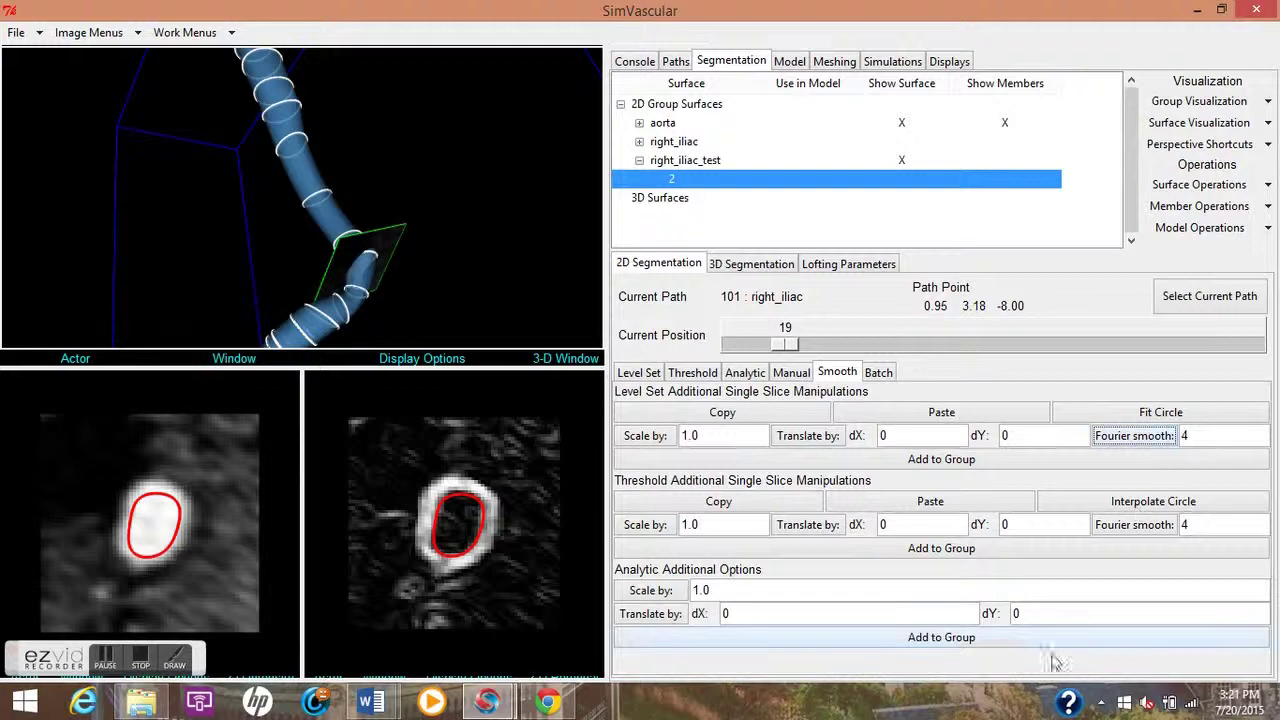
click(976, 642)
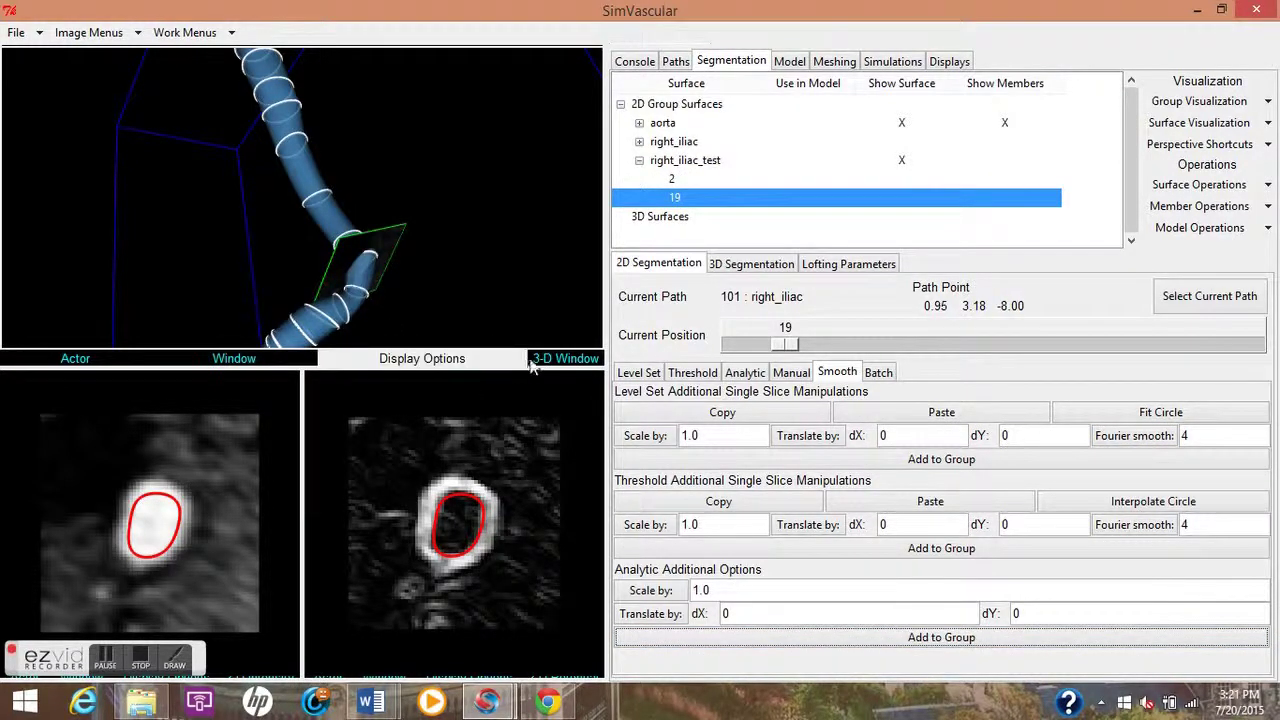
- Try threshold segmentation at path position 29 with a threshold value of 29
drag(781, 344, 816, 349)
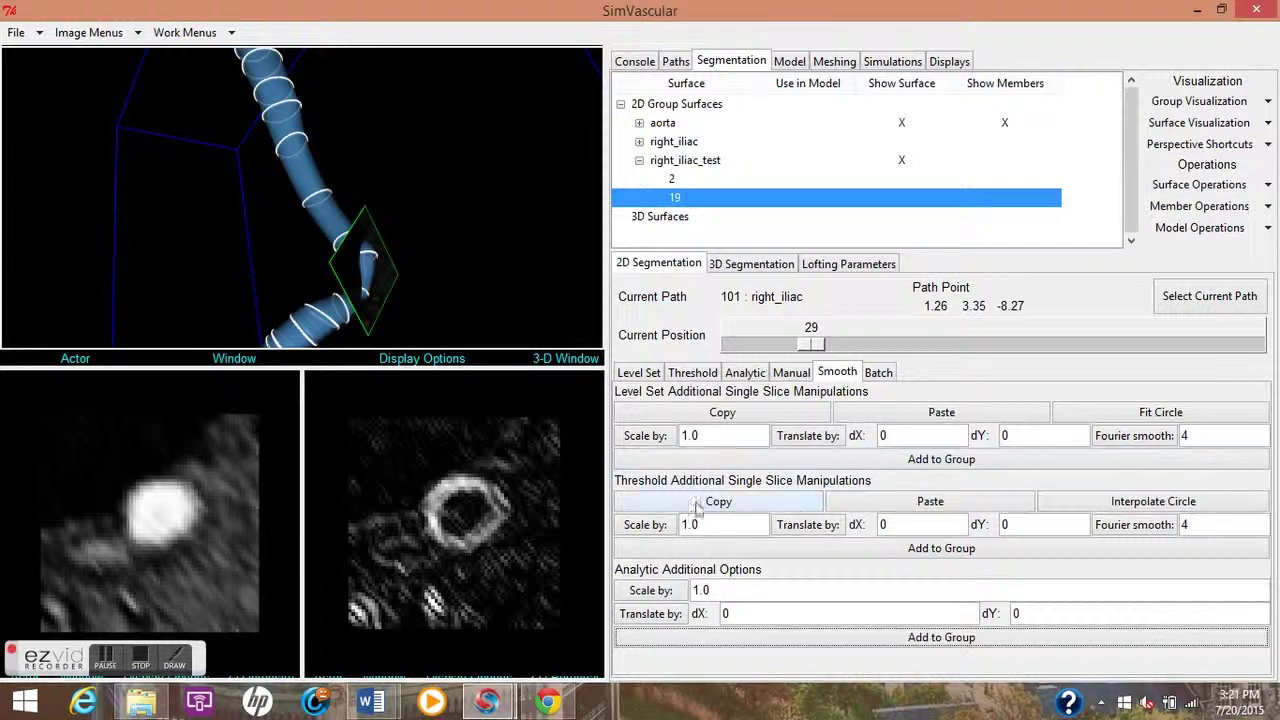
click(693, 372)
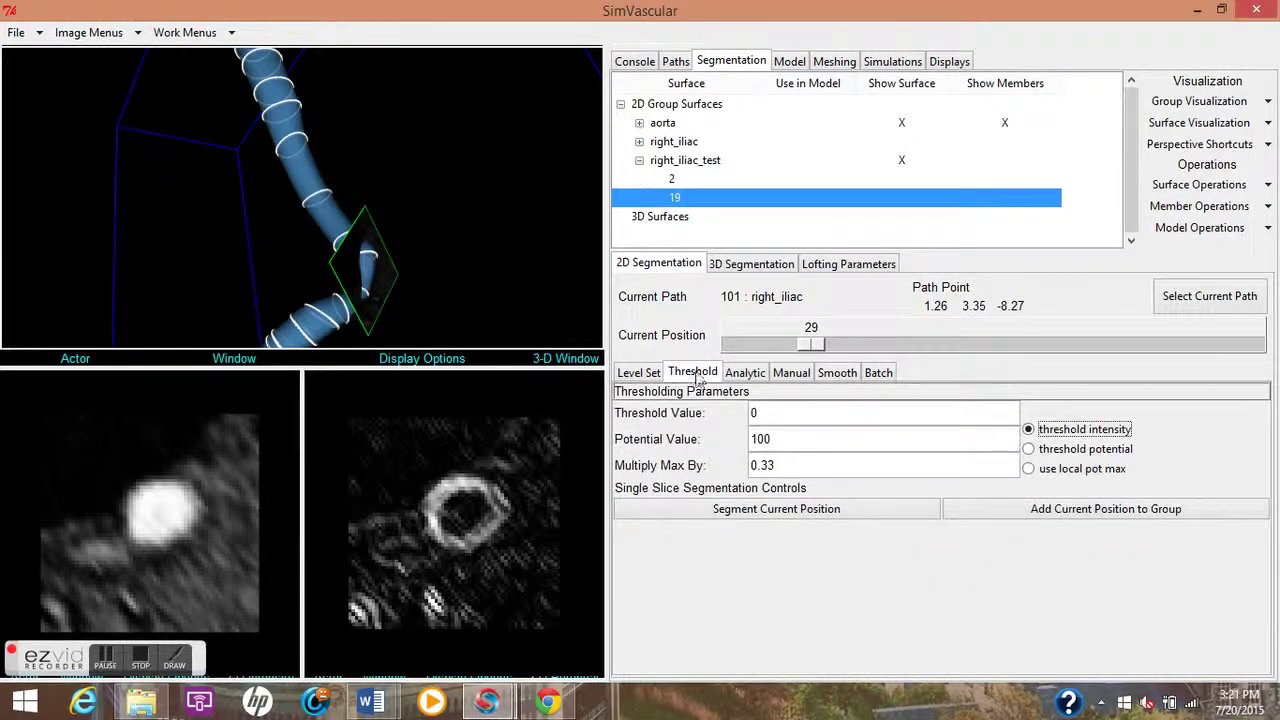
drag(800, 421, 749, 413)
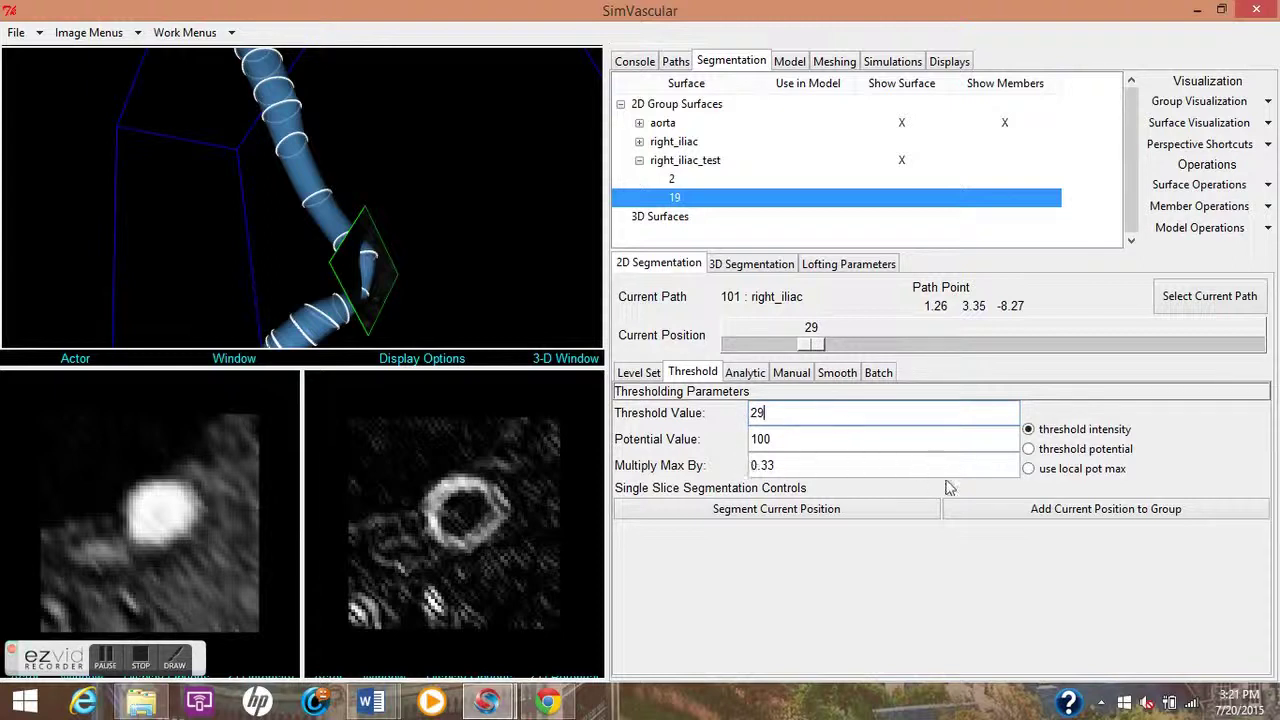
click(819, 510)
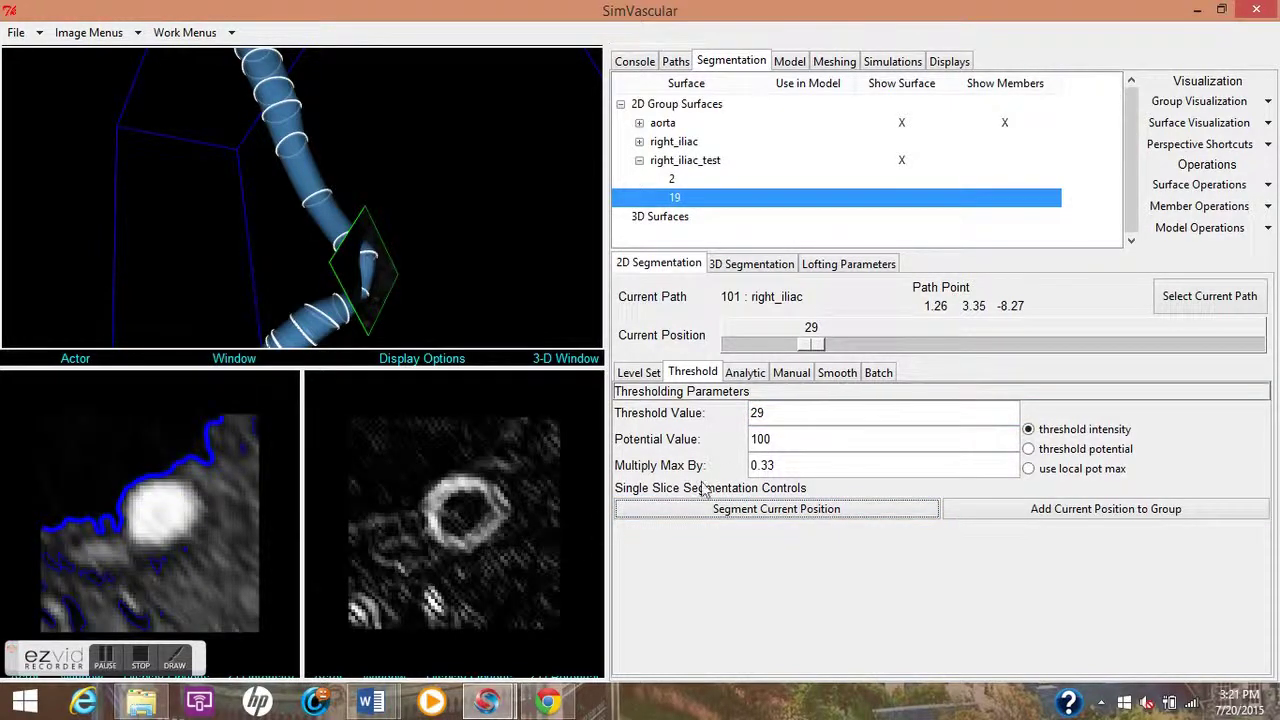
- Try threshold values 30 and 35 at position 29, and segment position 35 with the threshold at 35
drag(771, 413, 739, 413)
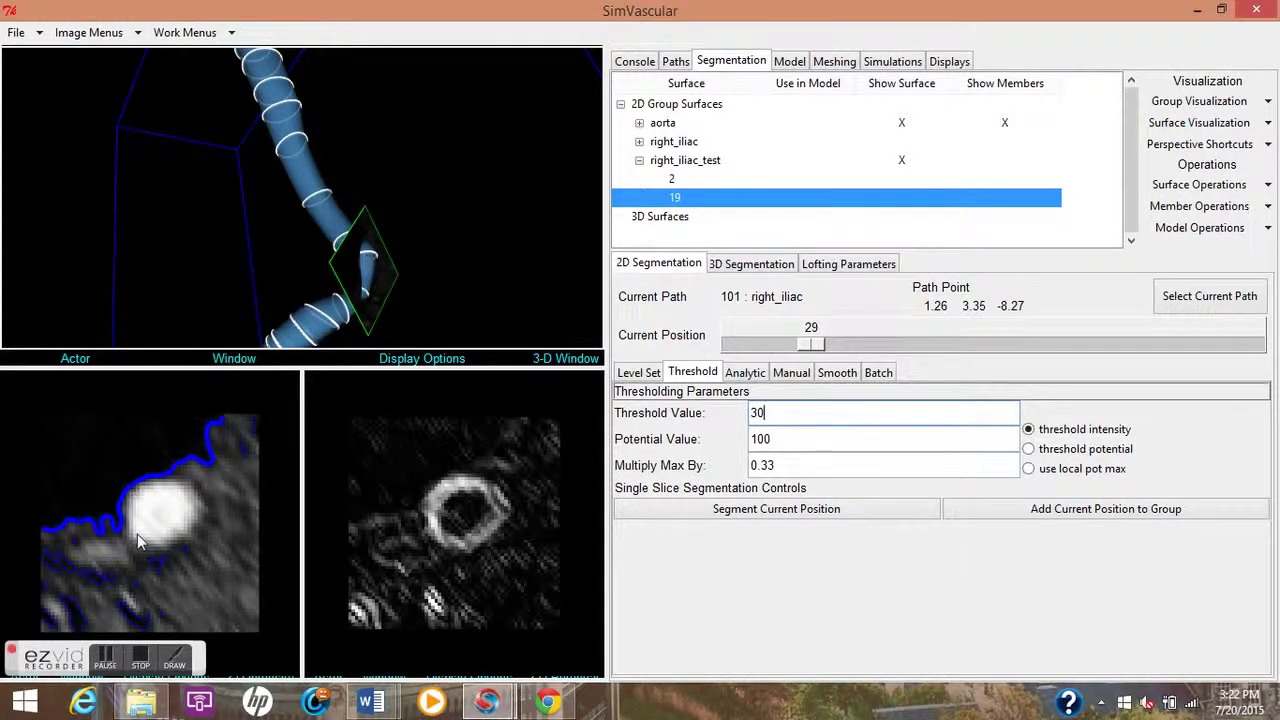
drag(805, 413, 743, 412)
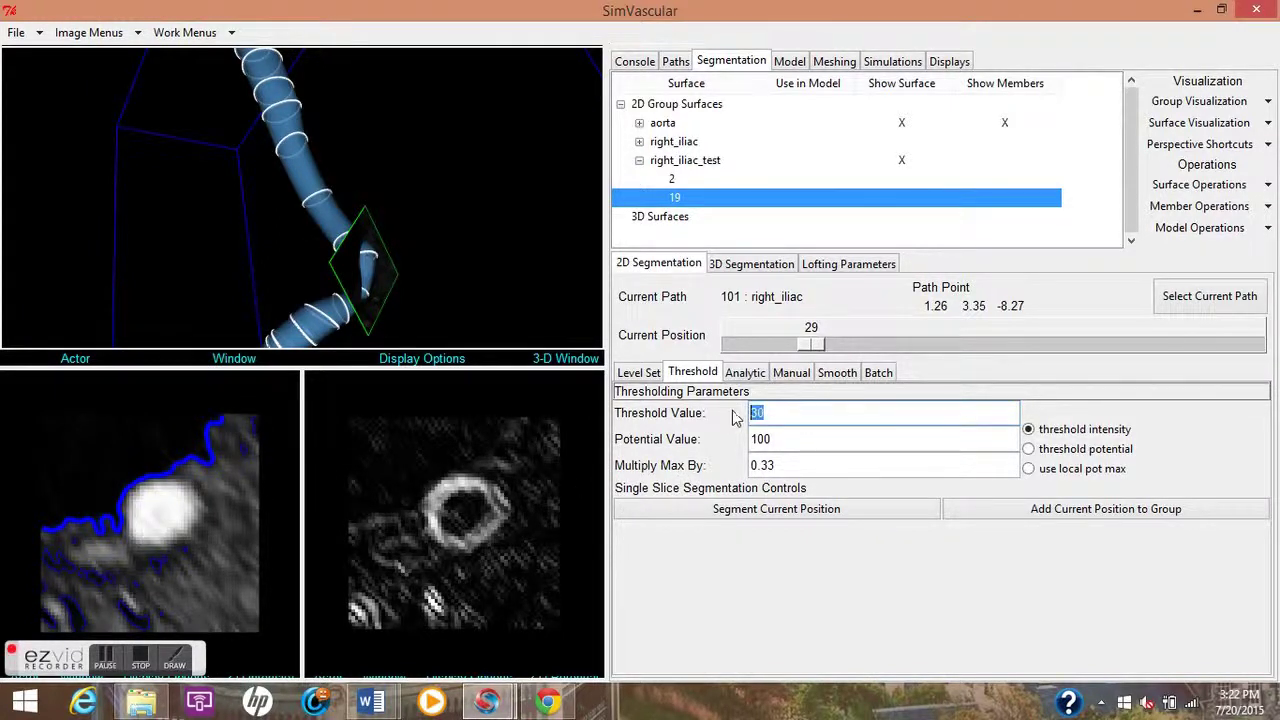
key(Return)
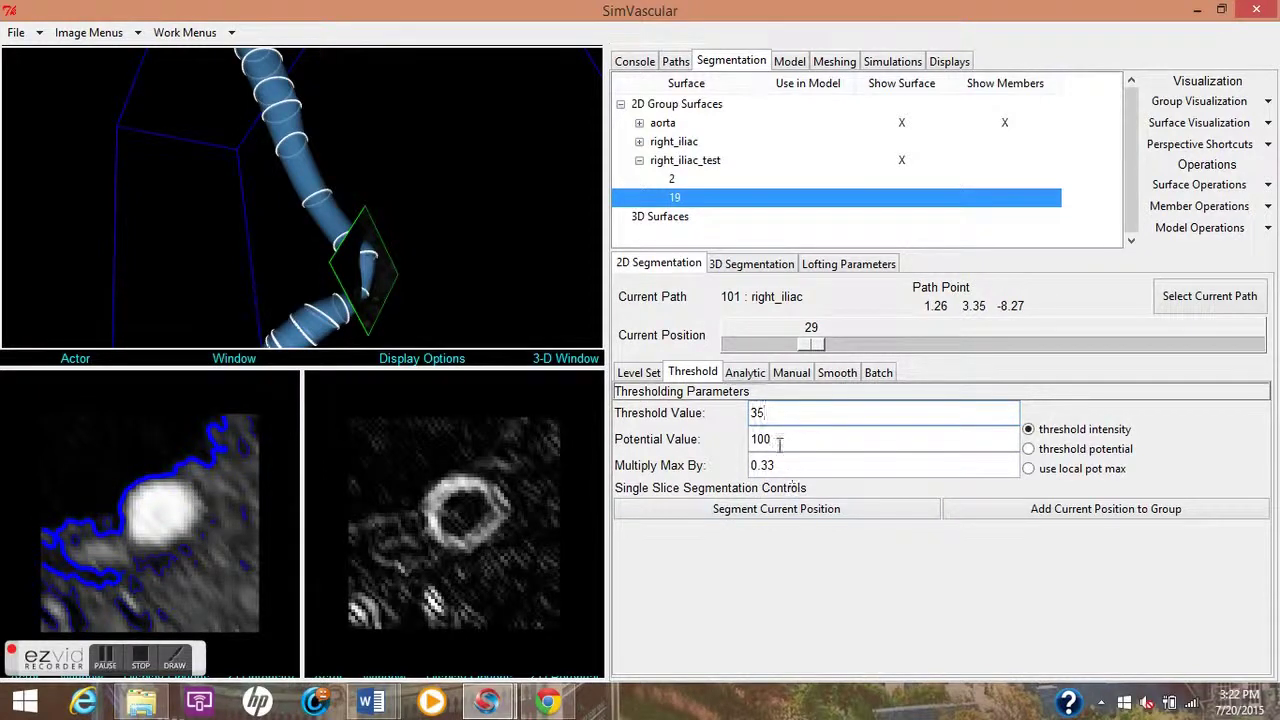
drag(811, 343, 827, 345)
click(830, 509)
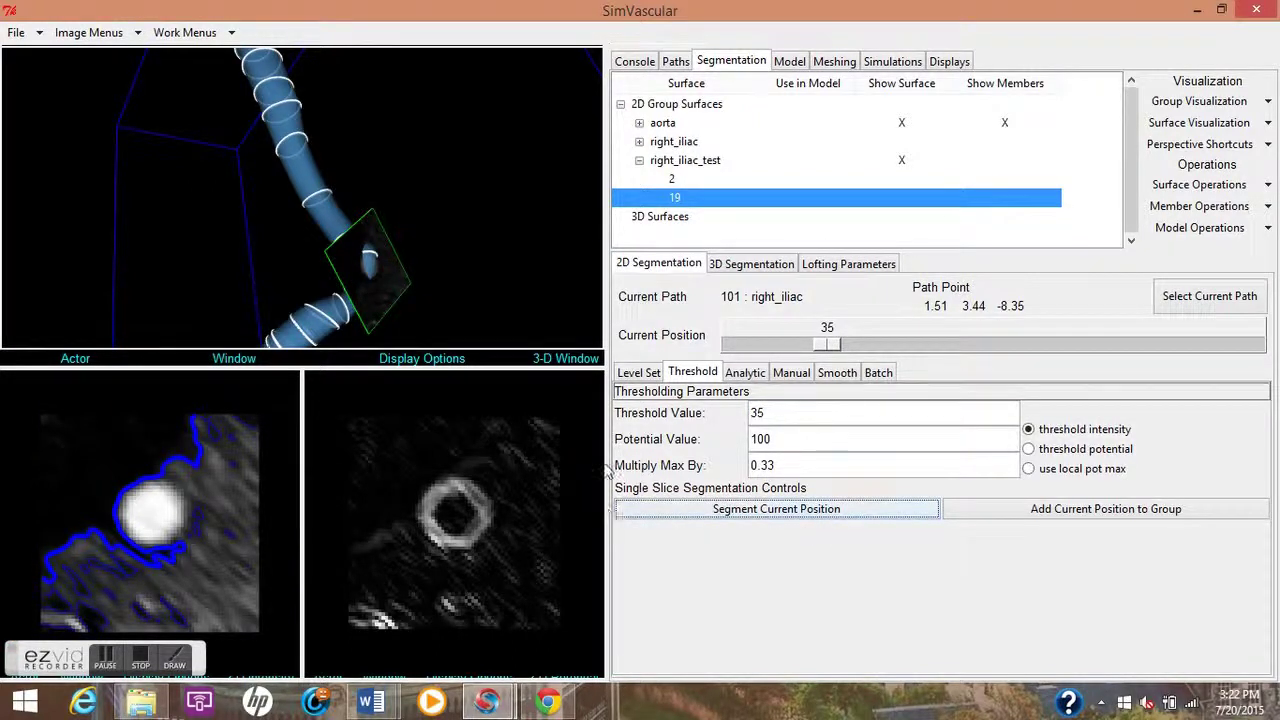
- Try threshold segmentation at path position 44 with a threshold value of 44
mouse_move(832, 341)
mouse_down()
mouse_move(862, 348)
mouse_move(852, 352)
mouse_up()
click(757, 413)
double_click(745, 414)
text(44)
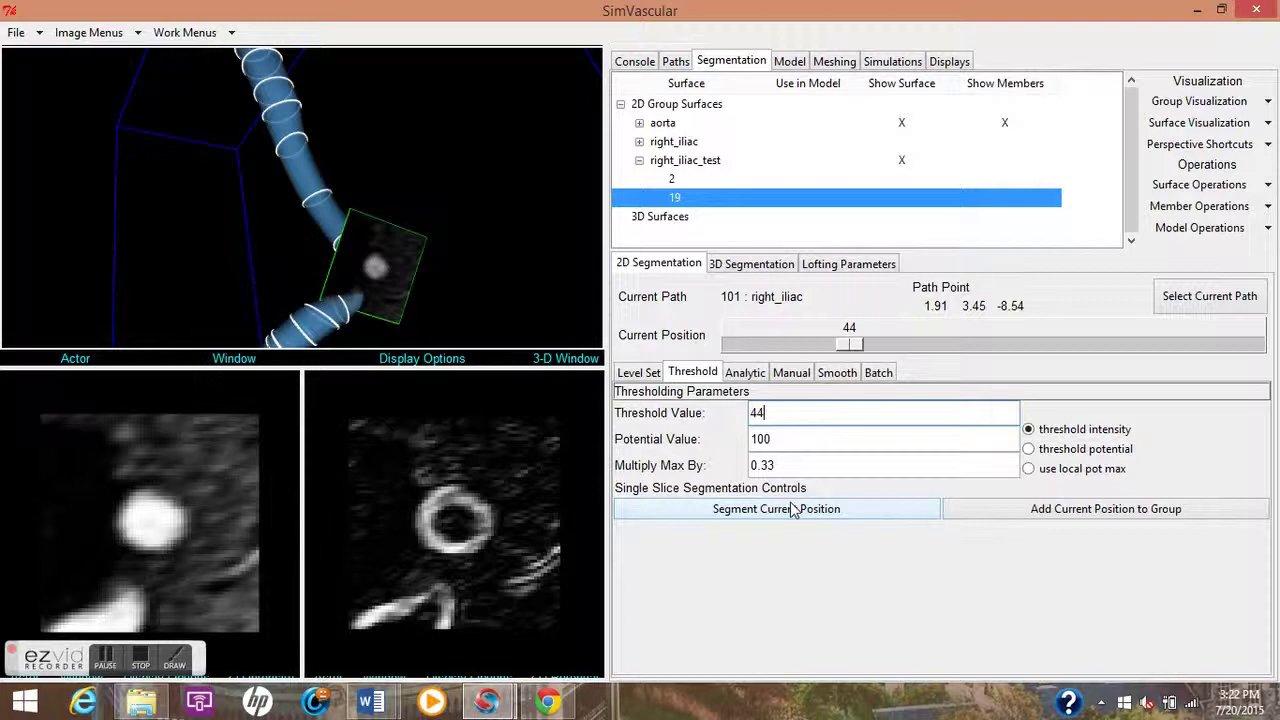
click(795, 510)
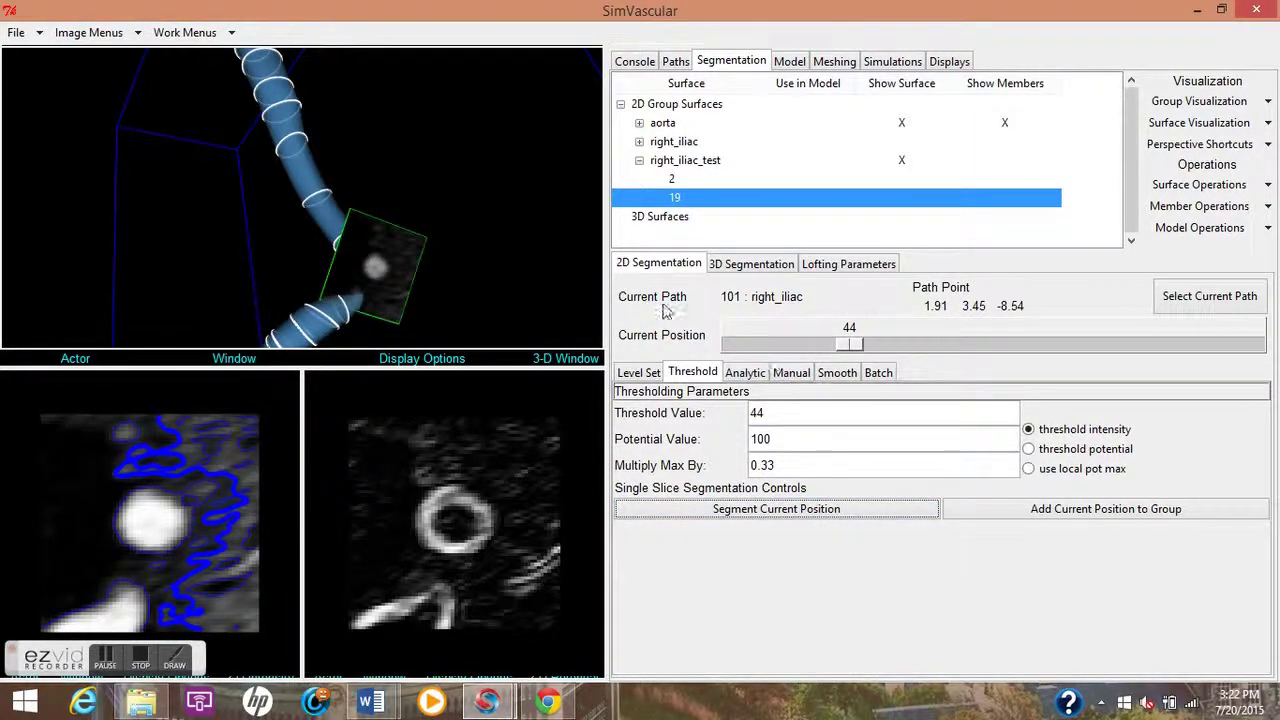
- Manually trace a level set contour around the vessel lumen at path position 30
drag(449, 308, 400, 288)
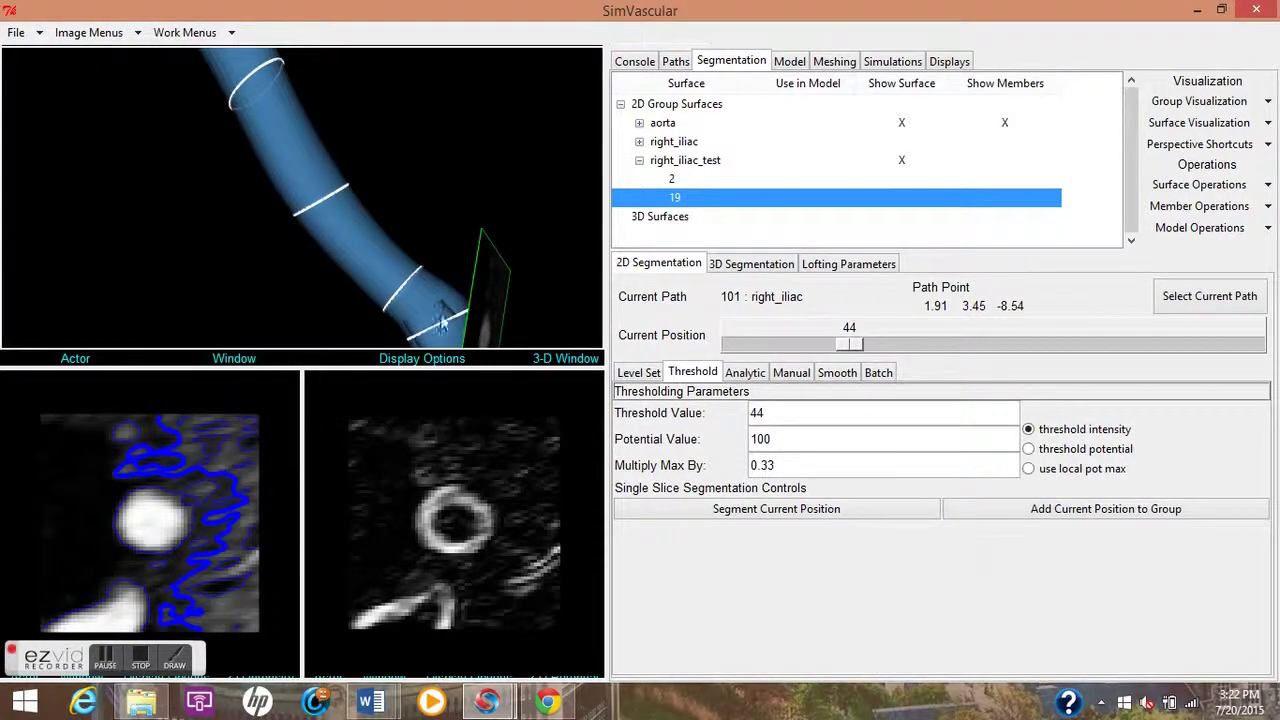
right_drag(453, 303, 436, 266)
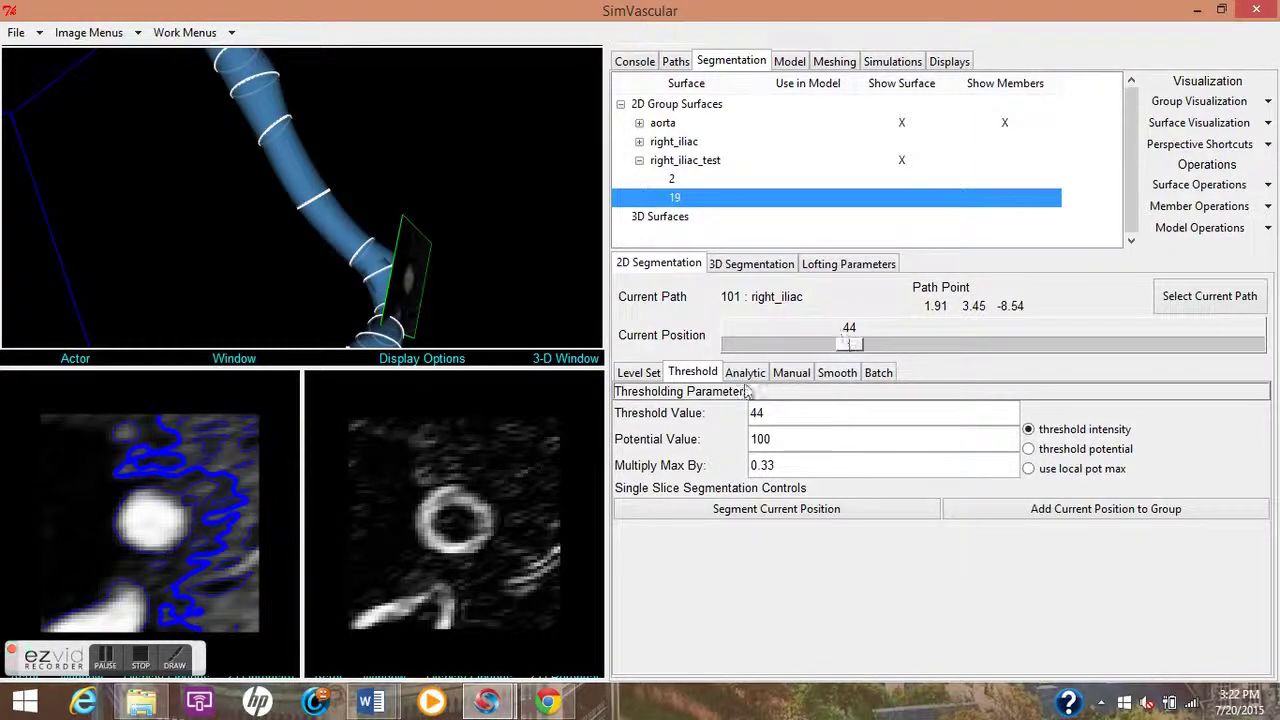
click(789, 373)
drag(855, 346, 820, 347)
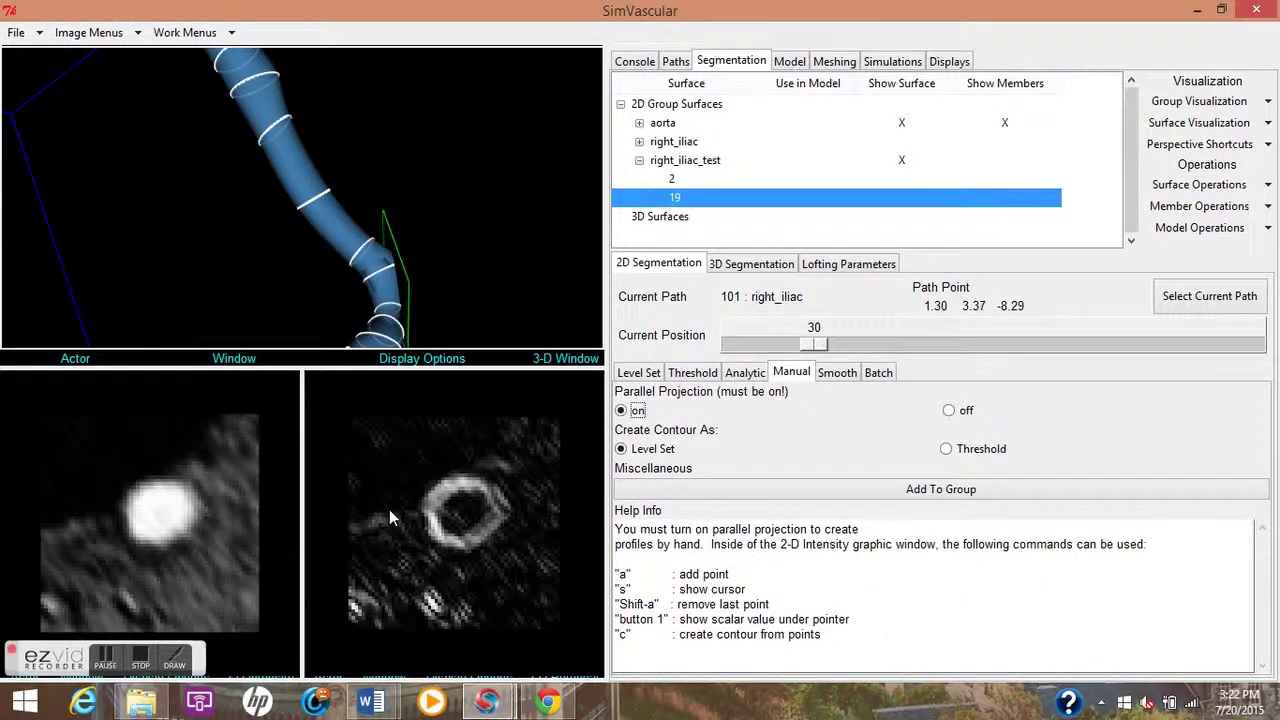
click(145, 487)
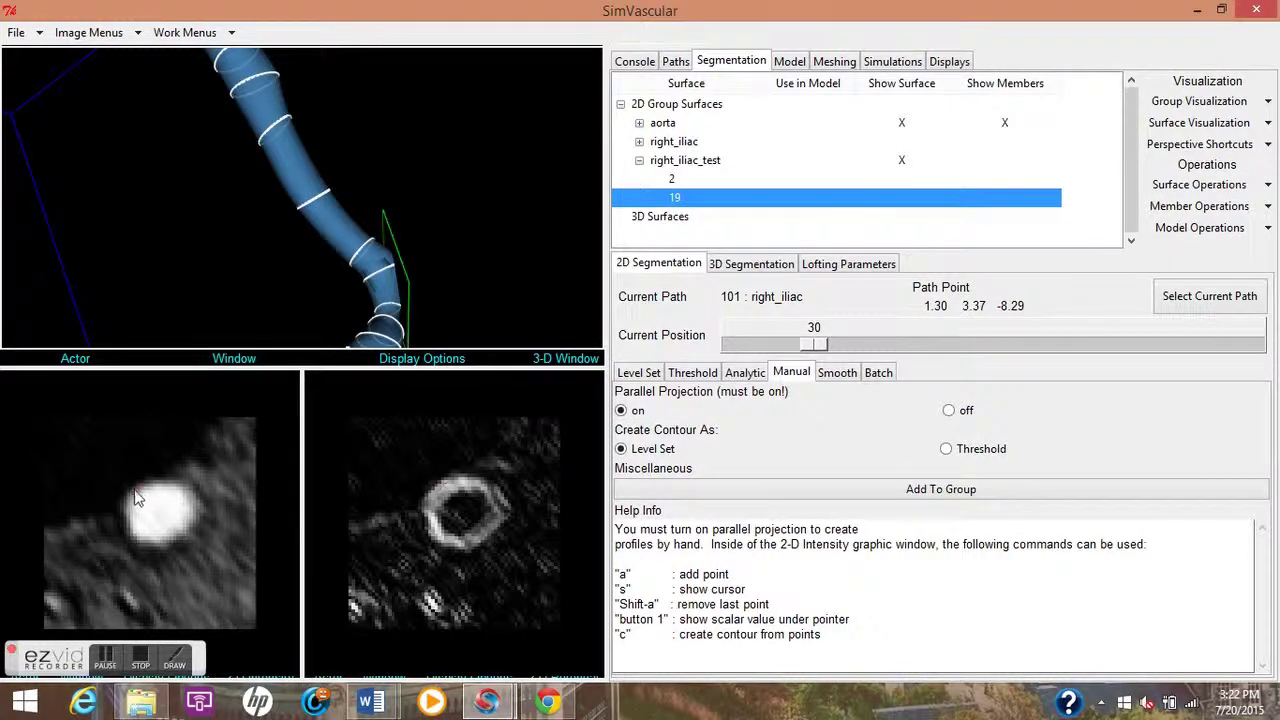
key(a)
key(a)
key(a)
key(a)
key(c)
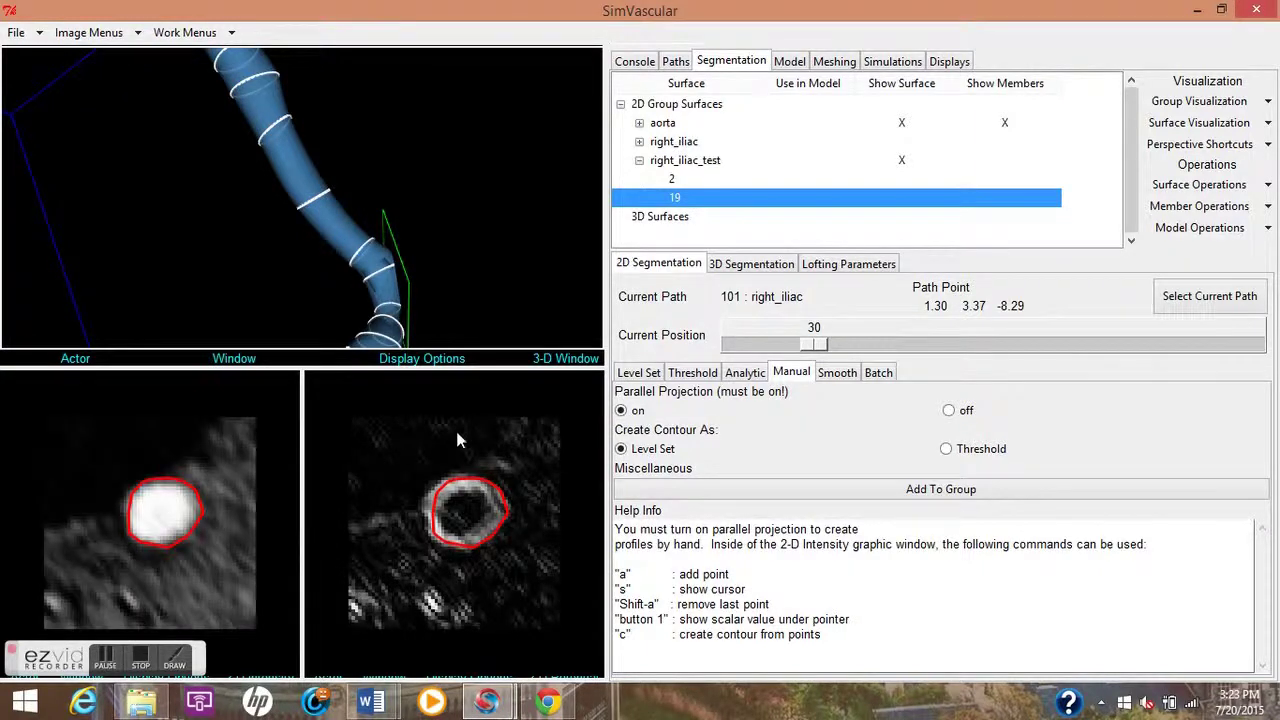
- Fourier smooth the level set contour at position 30 with a value of 4 and add it to the group
click(838, 373)
click(1138, 442)
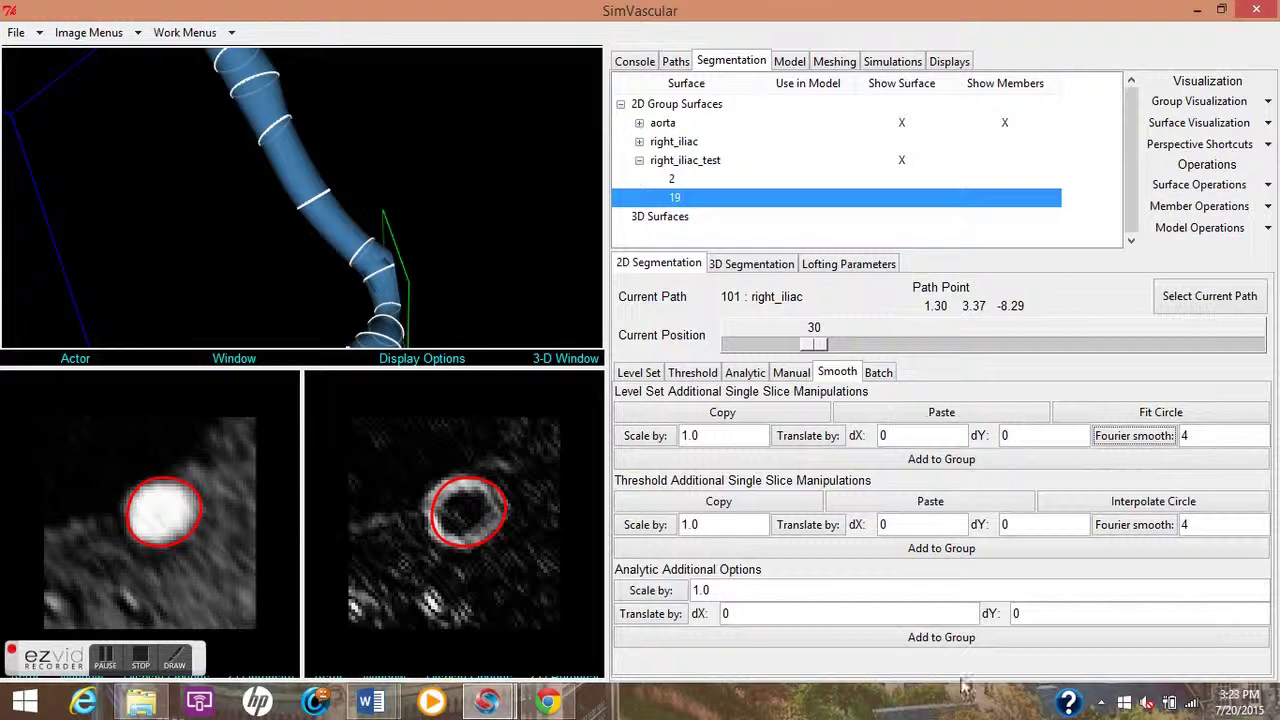
click(955, 638)
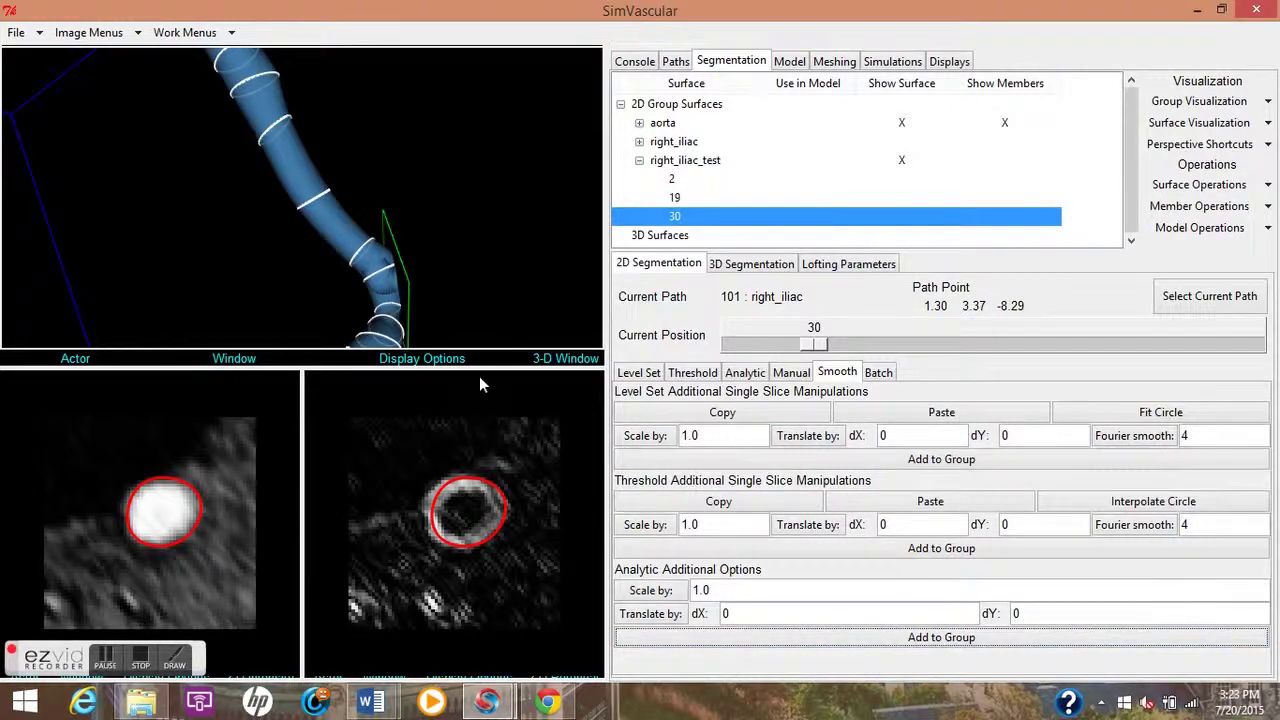
- Segment path position 74 by threshold intensity with a threshold value of 74 and add the contour to the group
drag(817, 345, 932, 338)
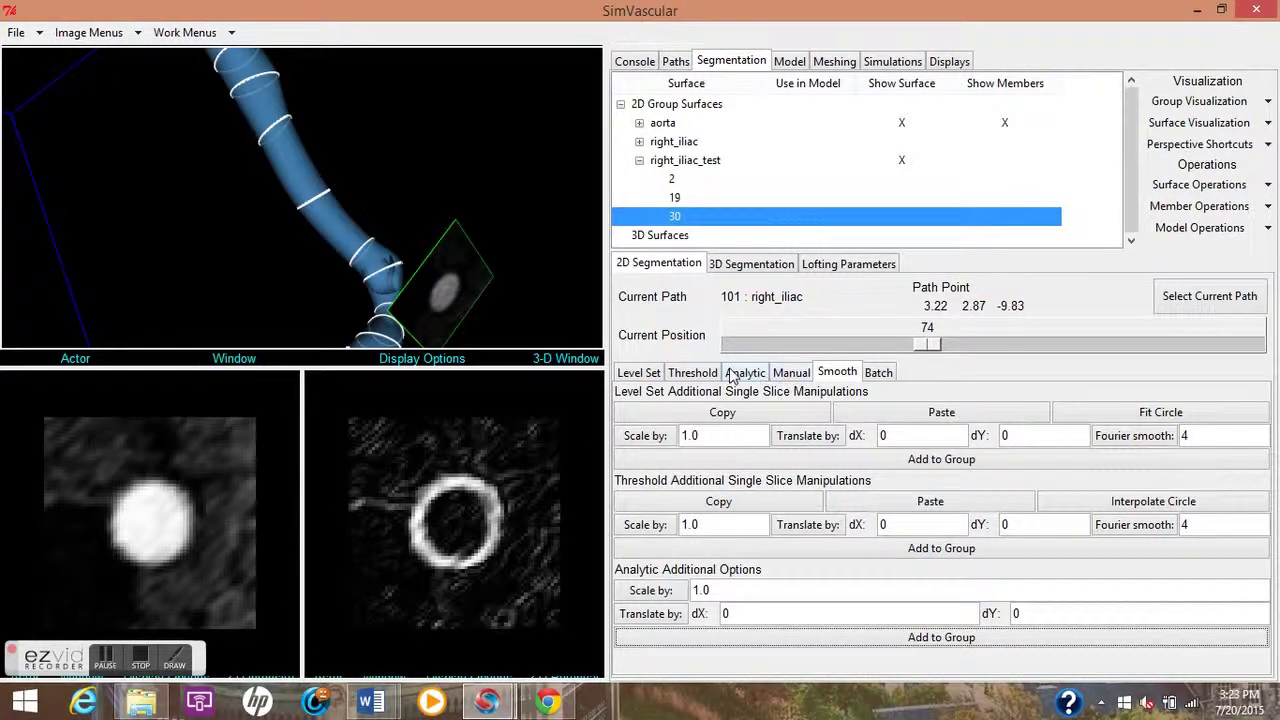
click(700, 373)
double_click(752, 414)
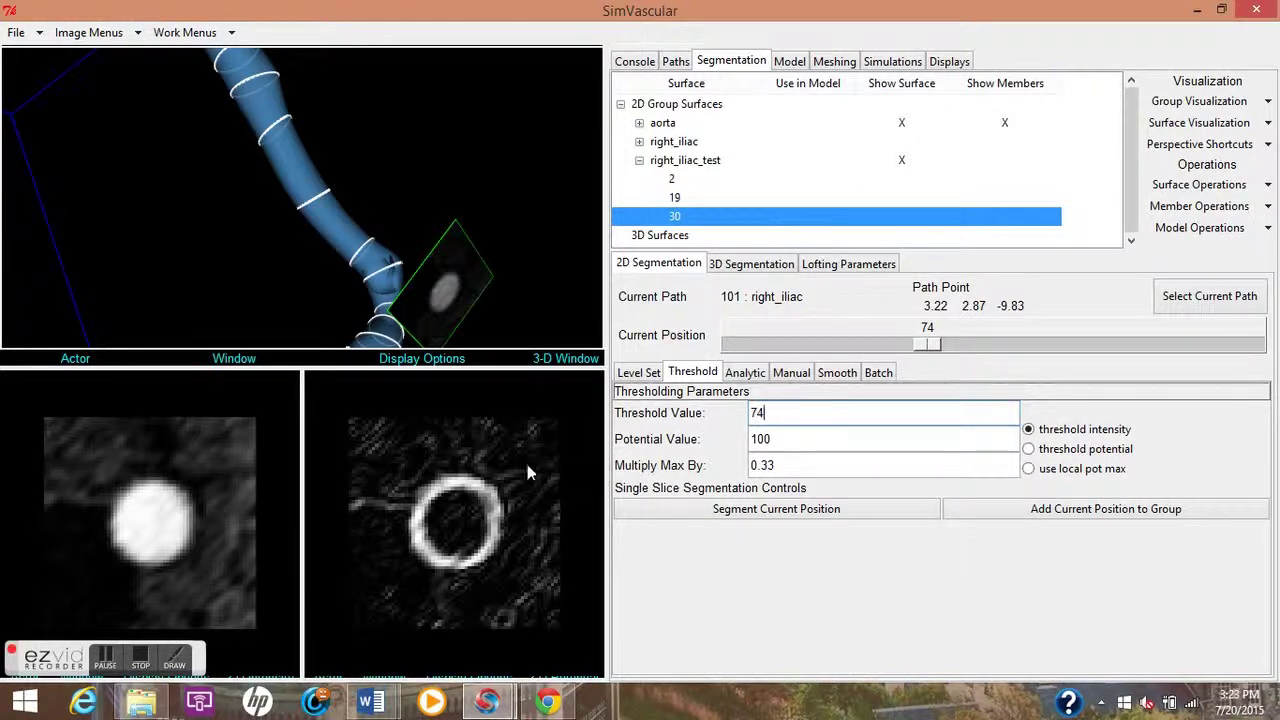
click(742, 512)
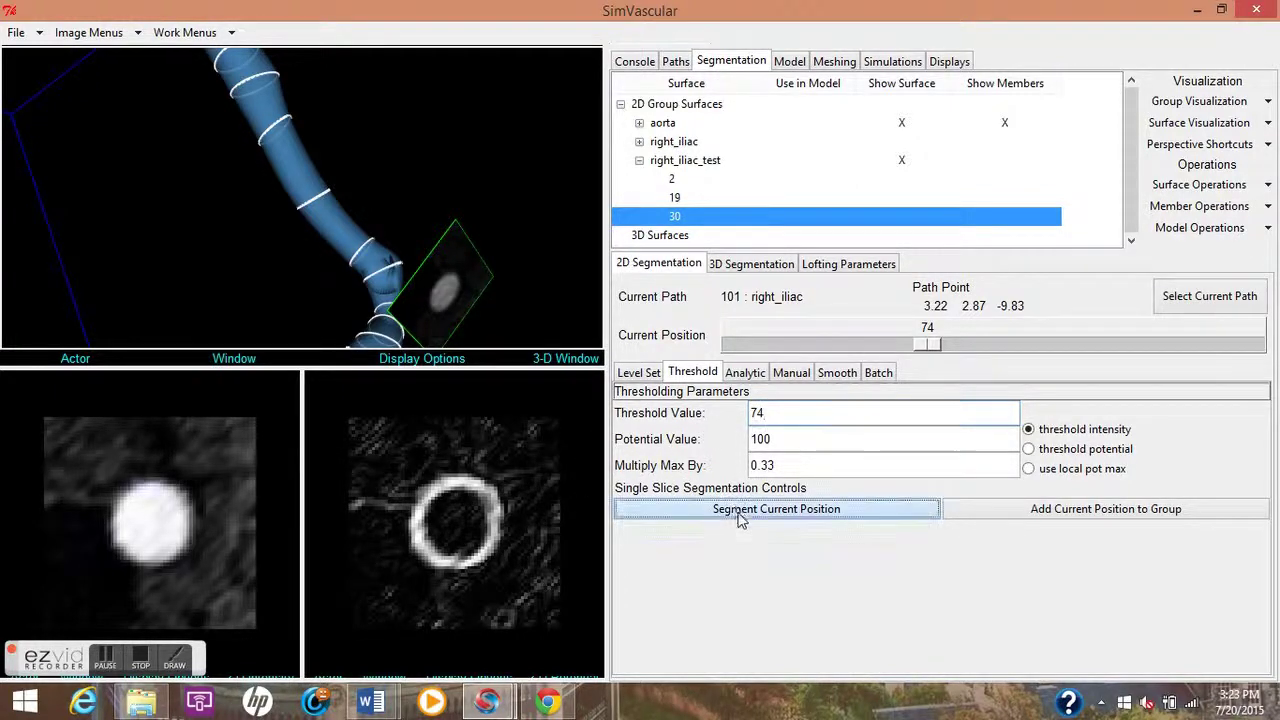
click(1036, 510)
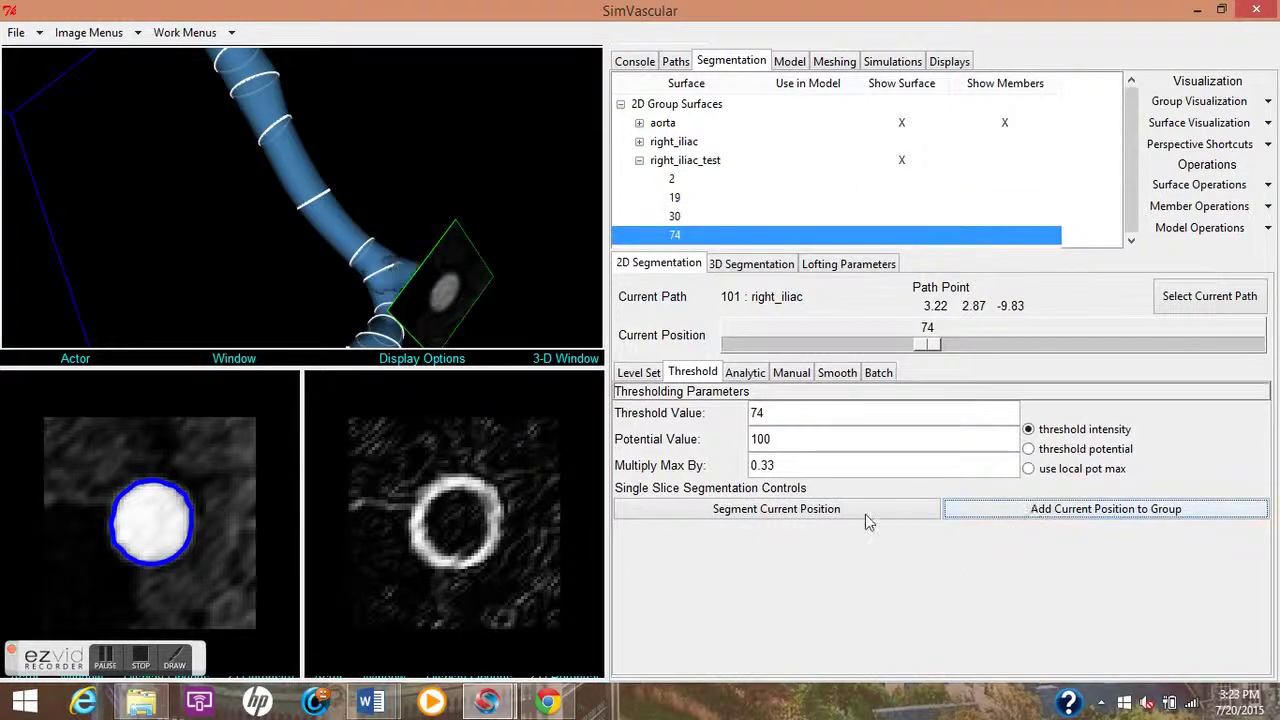
- Segment path position 84 with the current threshold settings and add the contour to the group
drag(916, 342, 963, 345)
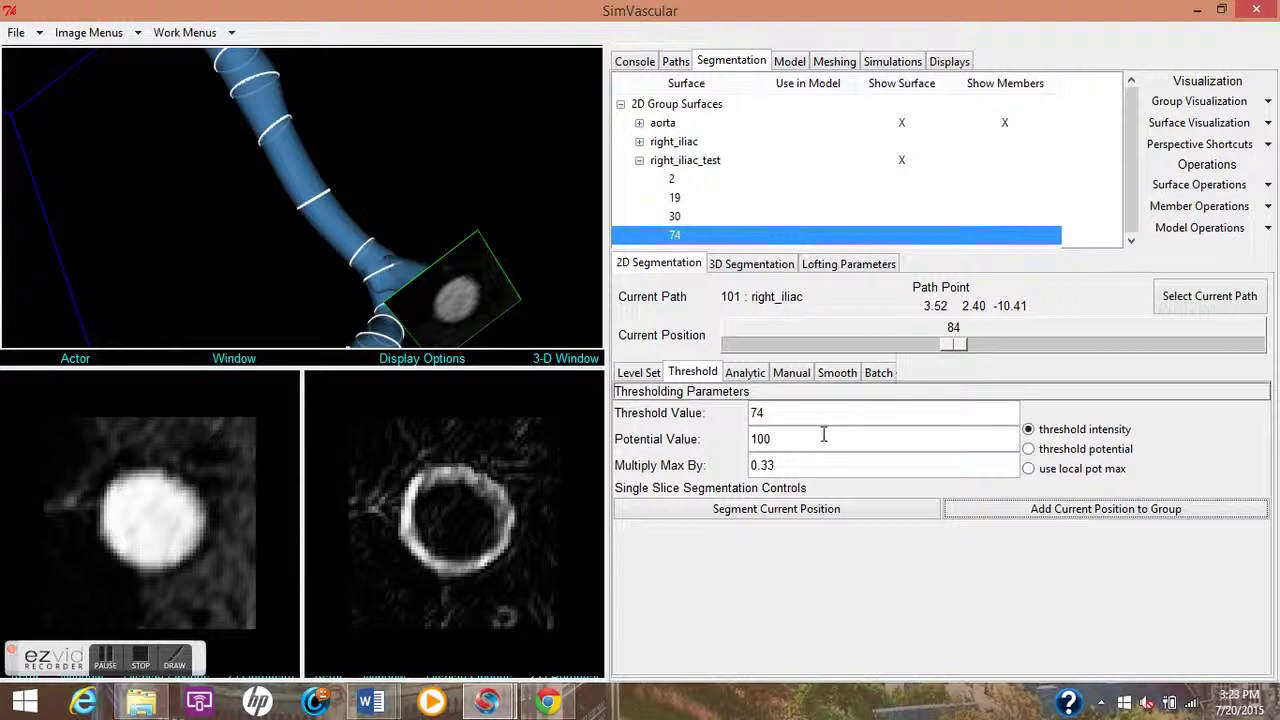
click(787, 511)
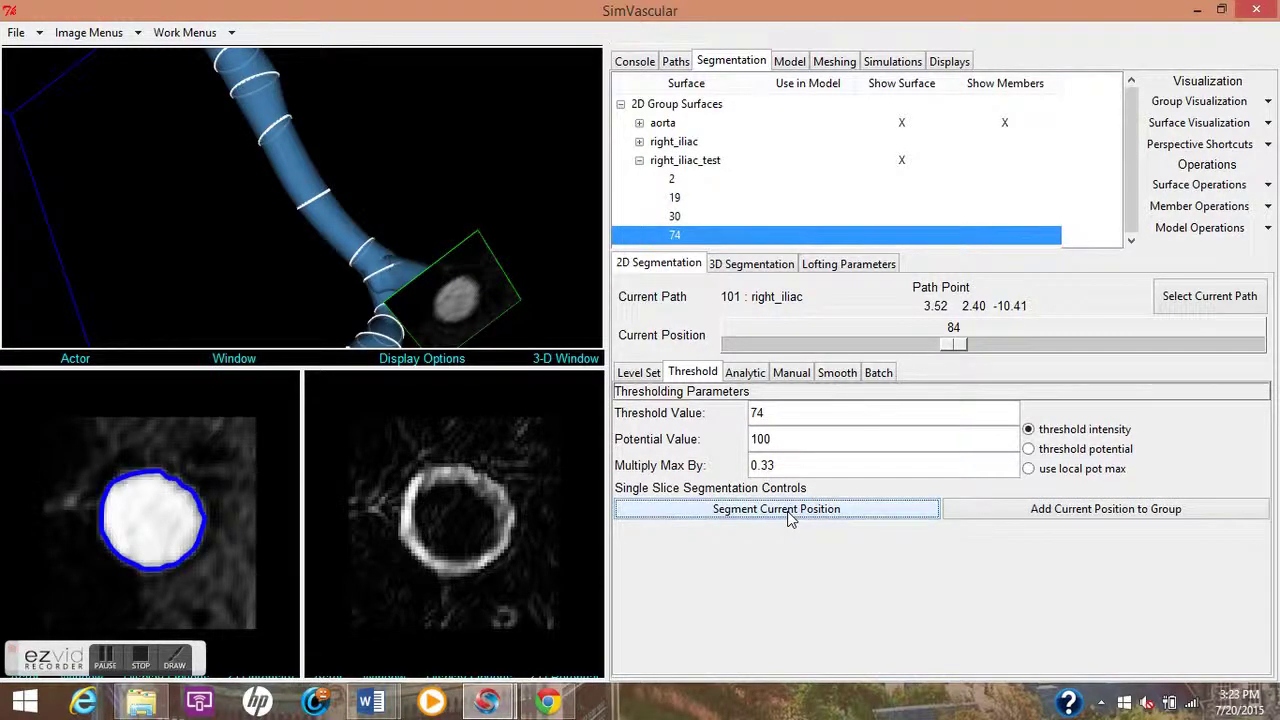
click(1052, 510)
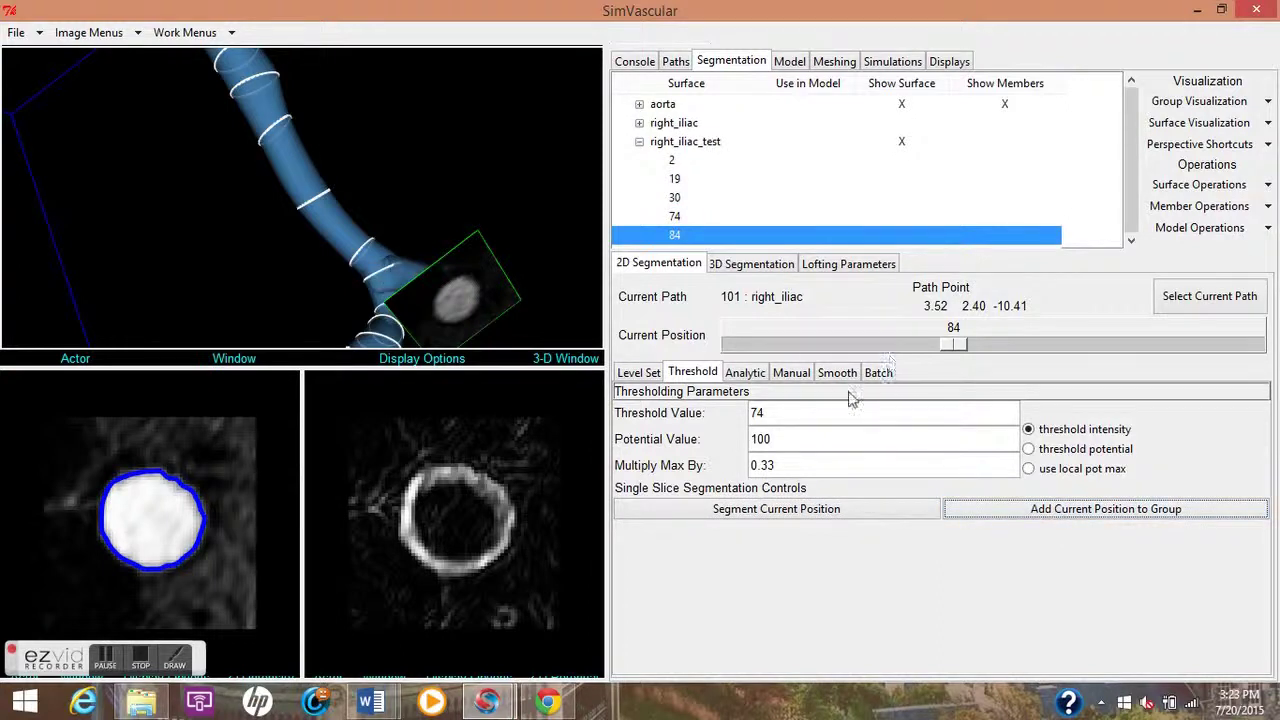
- Segment path position 95 with the current threshold settings and add the contour to the group
drag(805, 413, 742, 414)
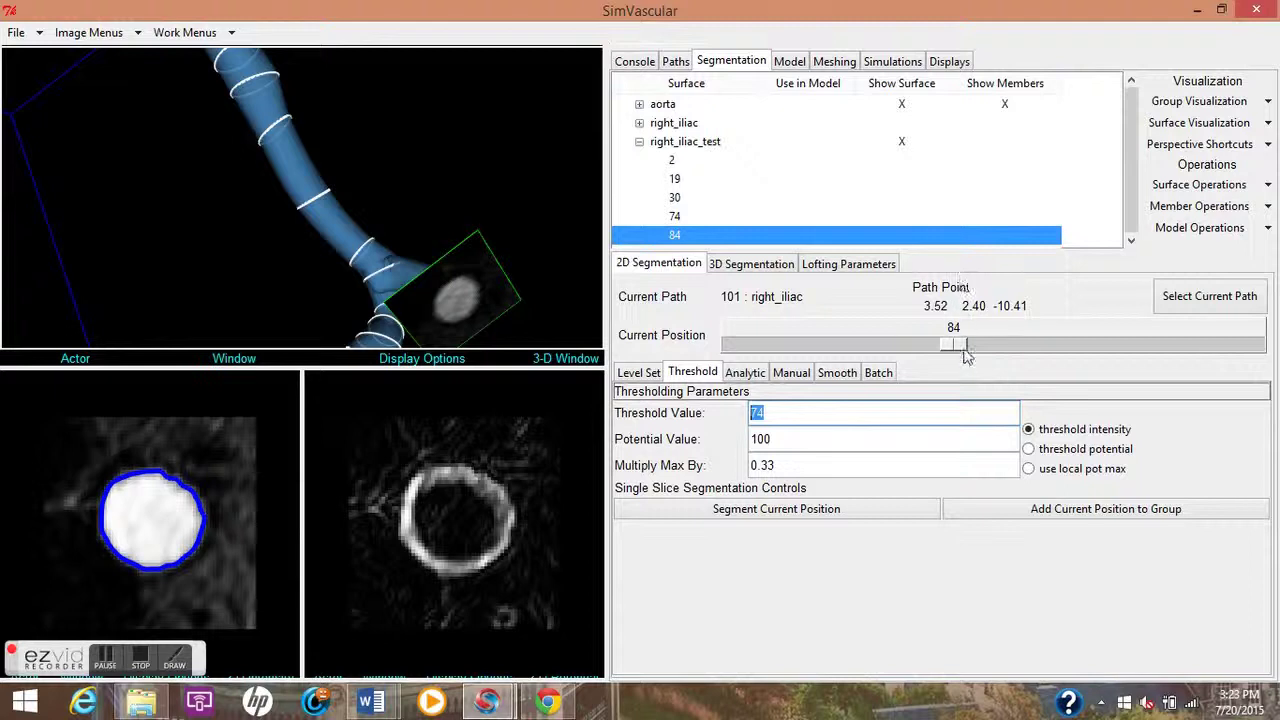
drag(960, 345, 982, 350)
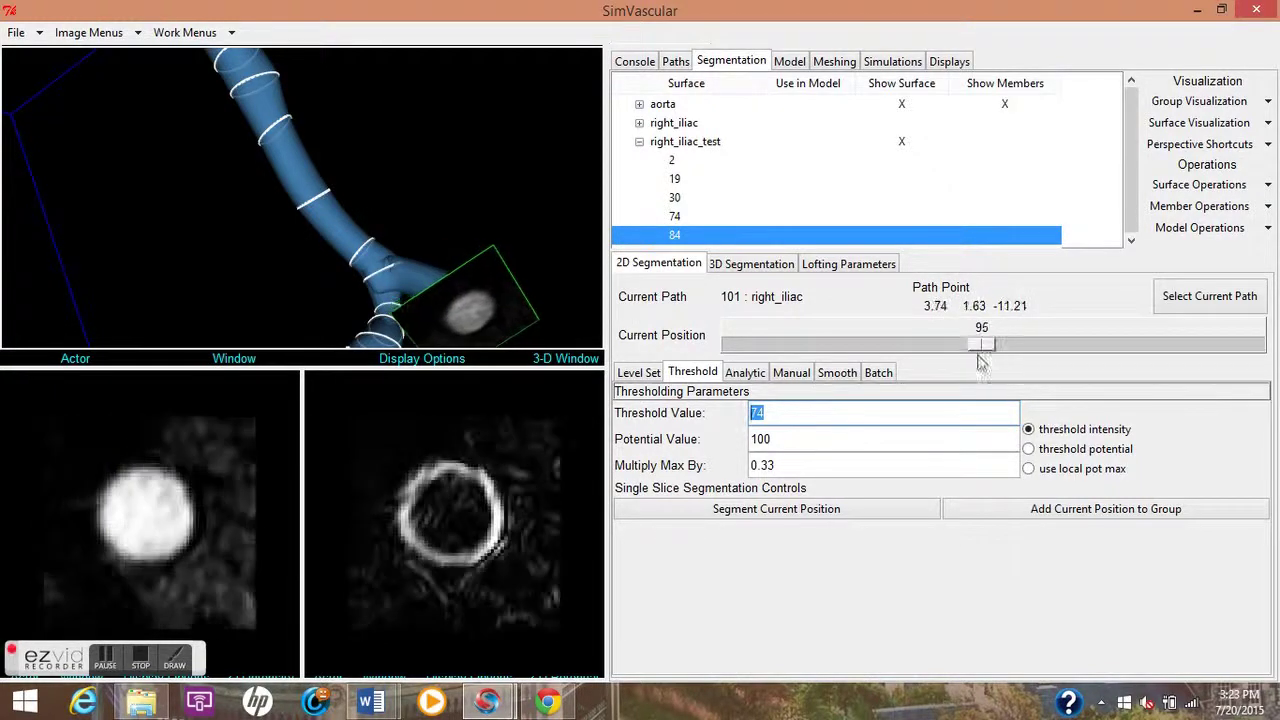
click(866, 511)
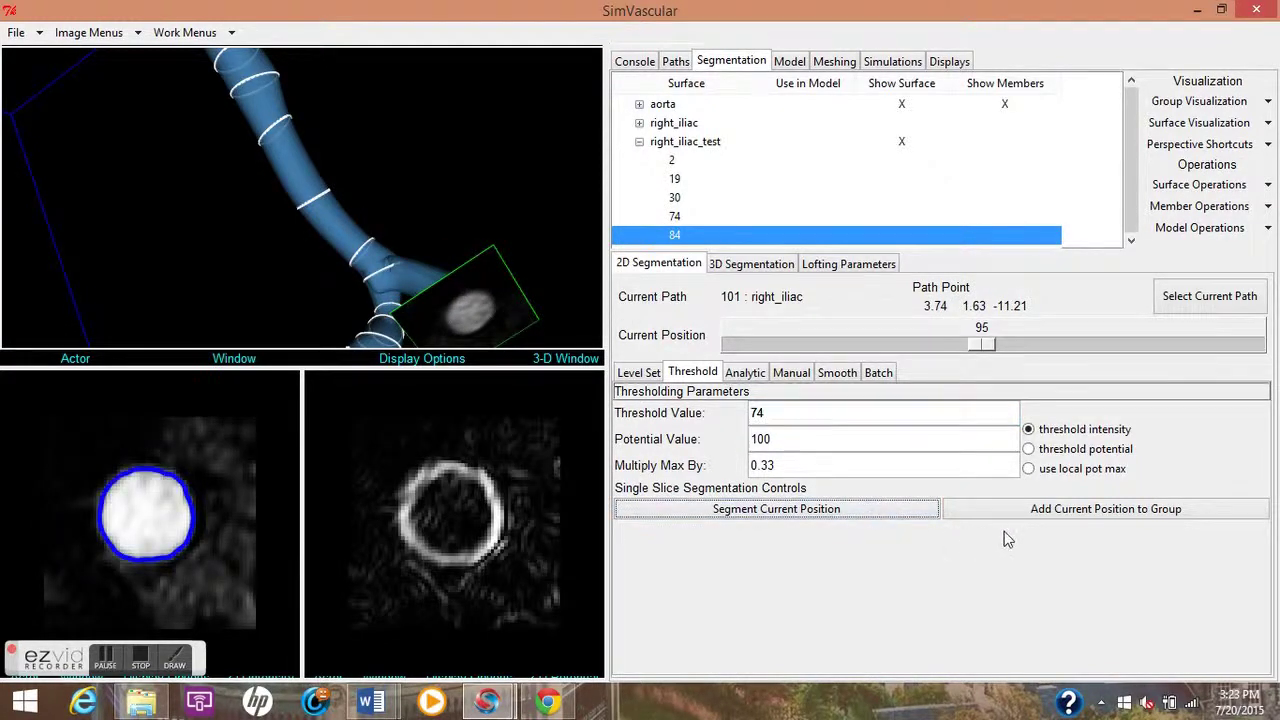
click(1062, 514)
drag(525, 317, 362, 268)
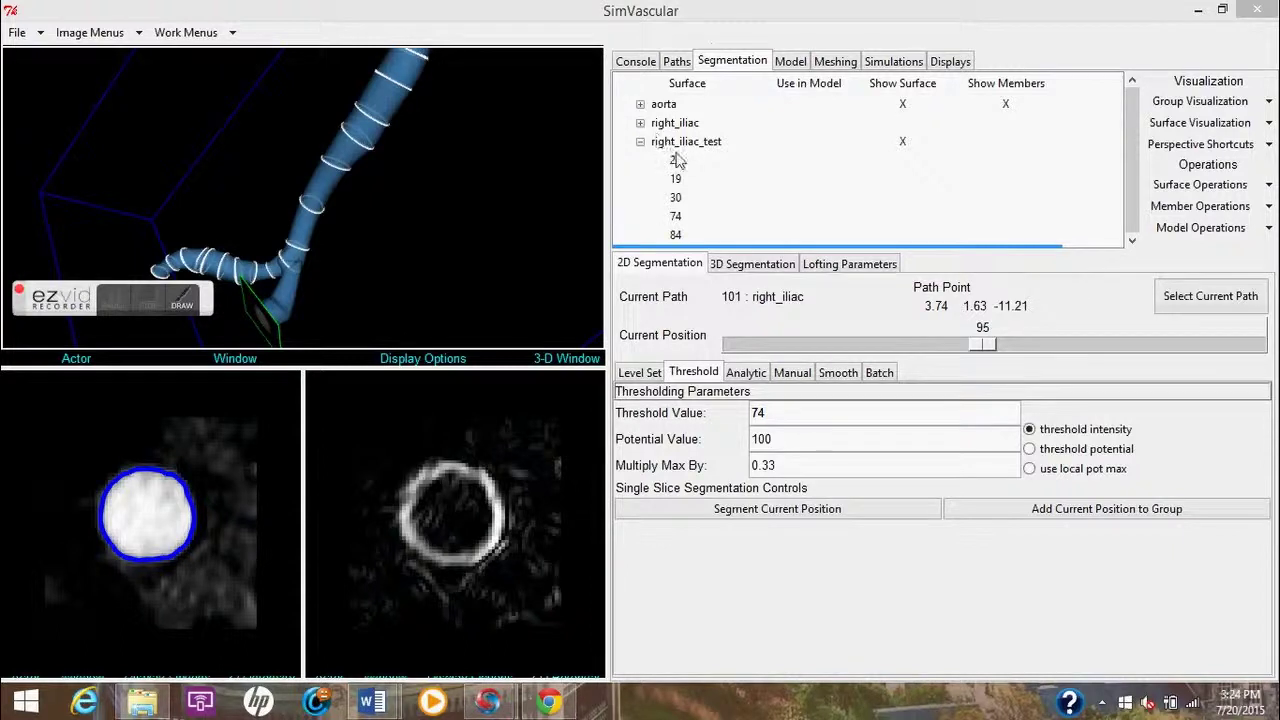
click(678, 148)
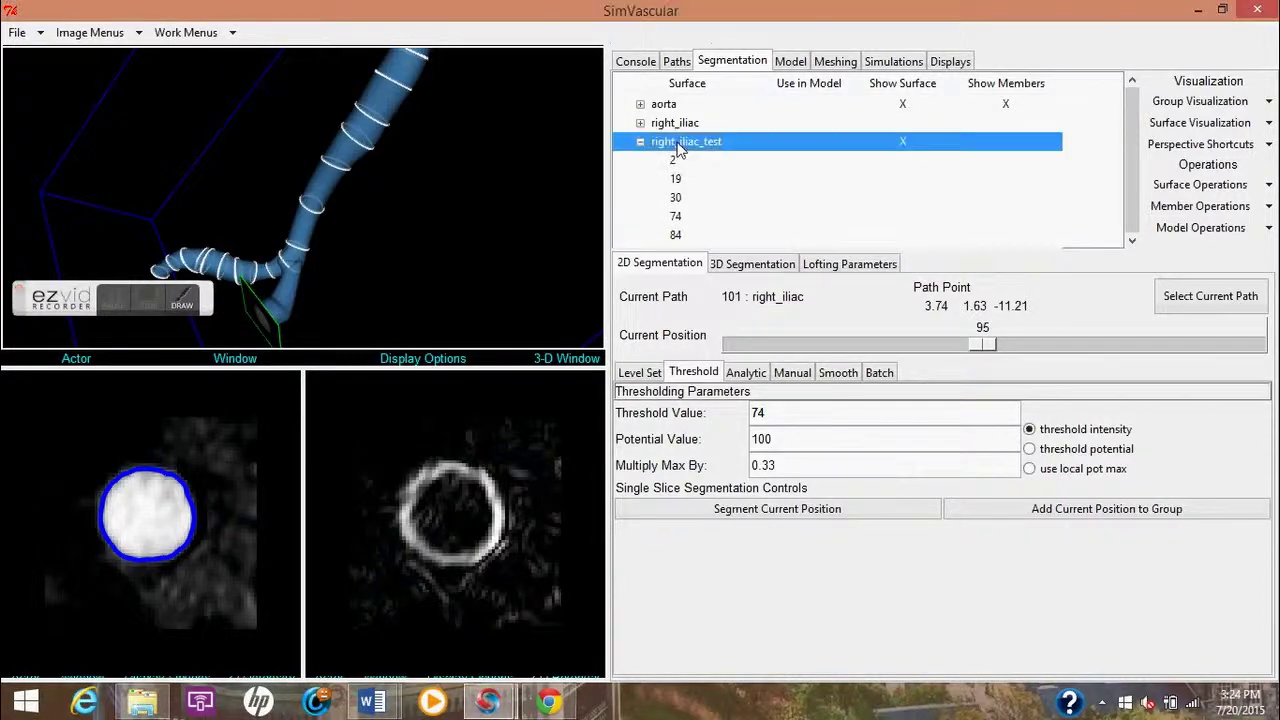
click(1205, 206)
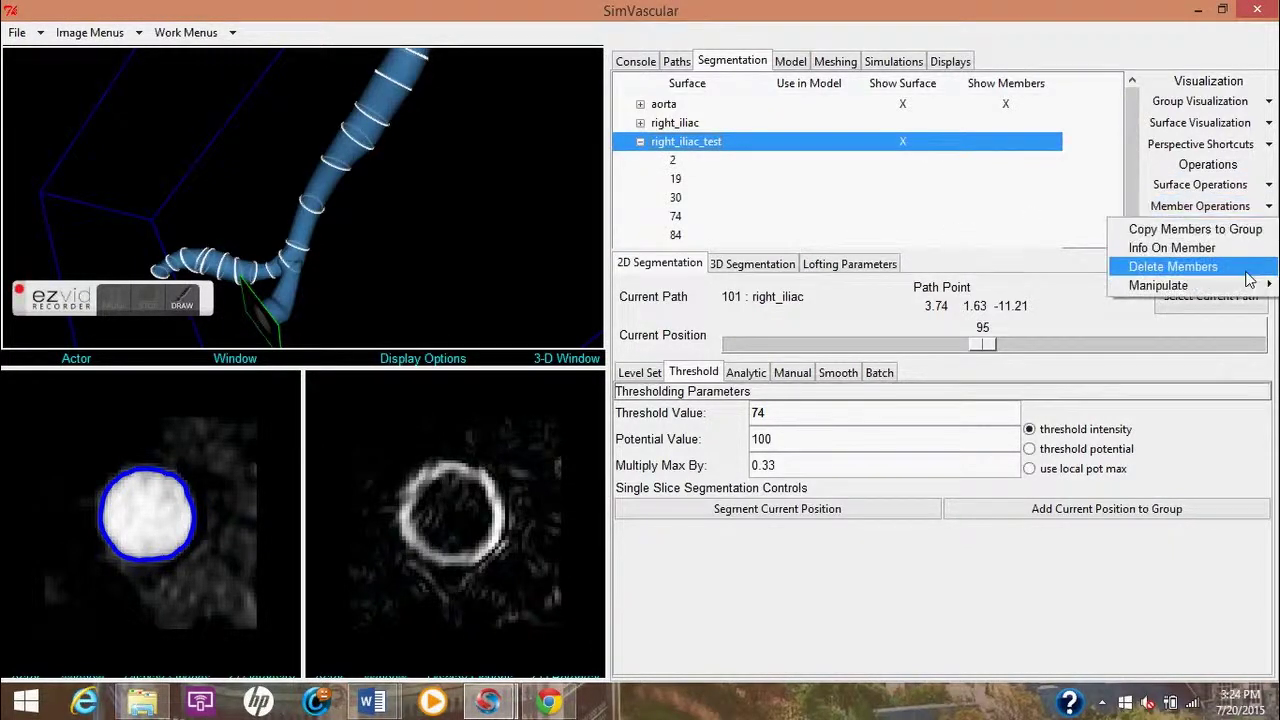
click(1250, 184)
click(1052, 186)
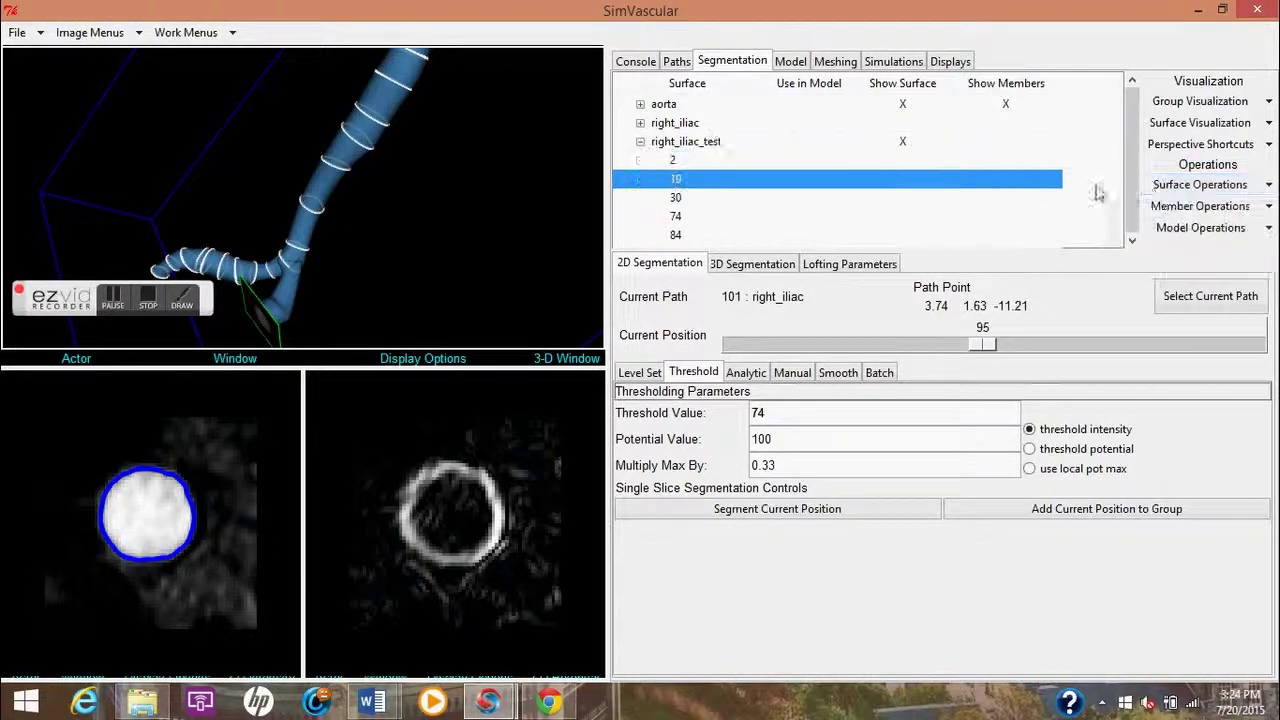
click(831, 142)
click(1268, 123)
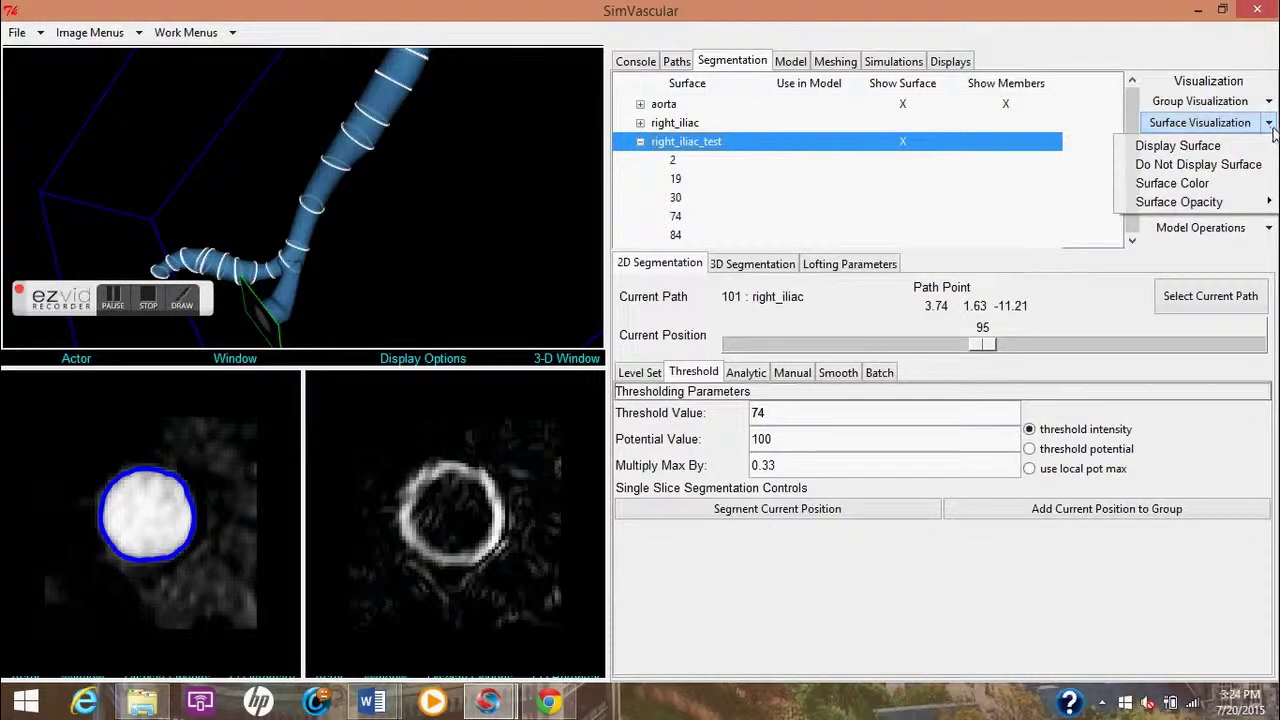
click(1040, 192)
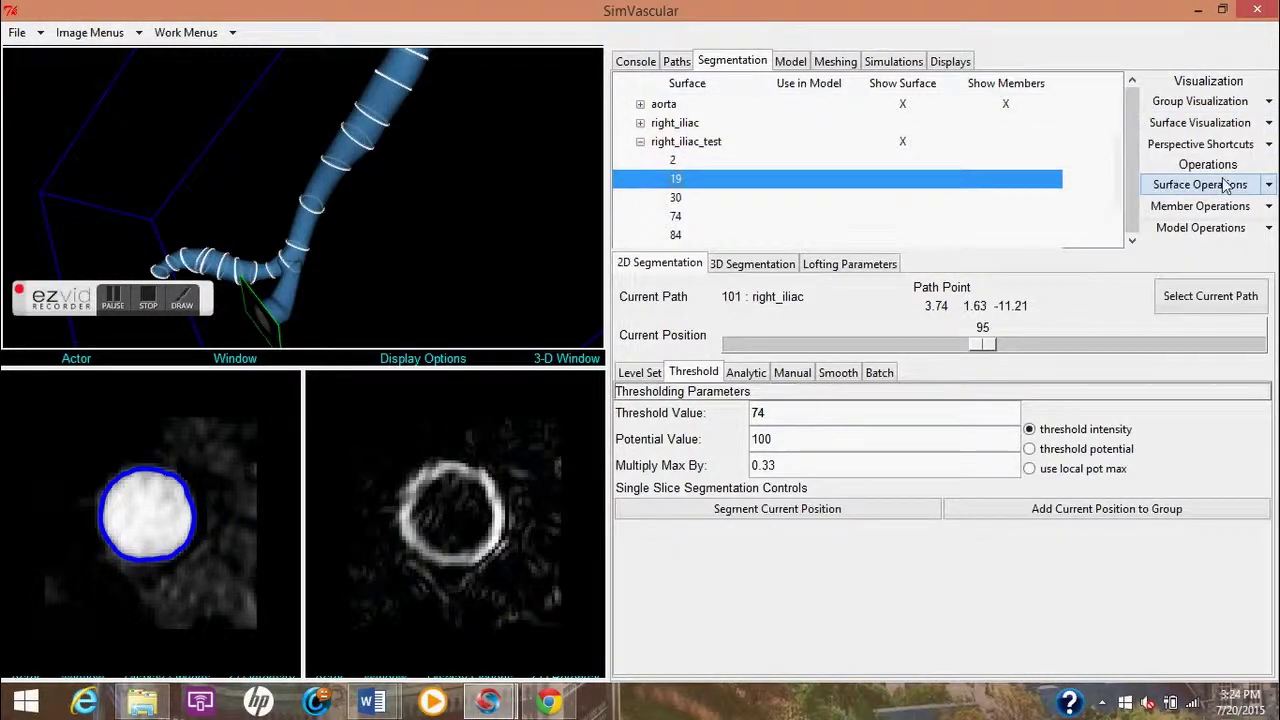
click(1269, 185)
- Delete the right_iliac_test group surface
click(772, 142)
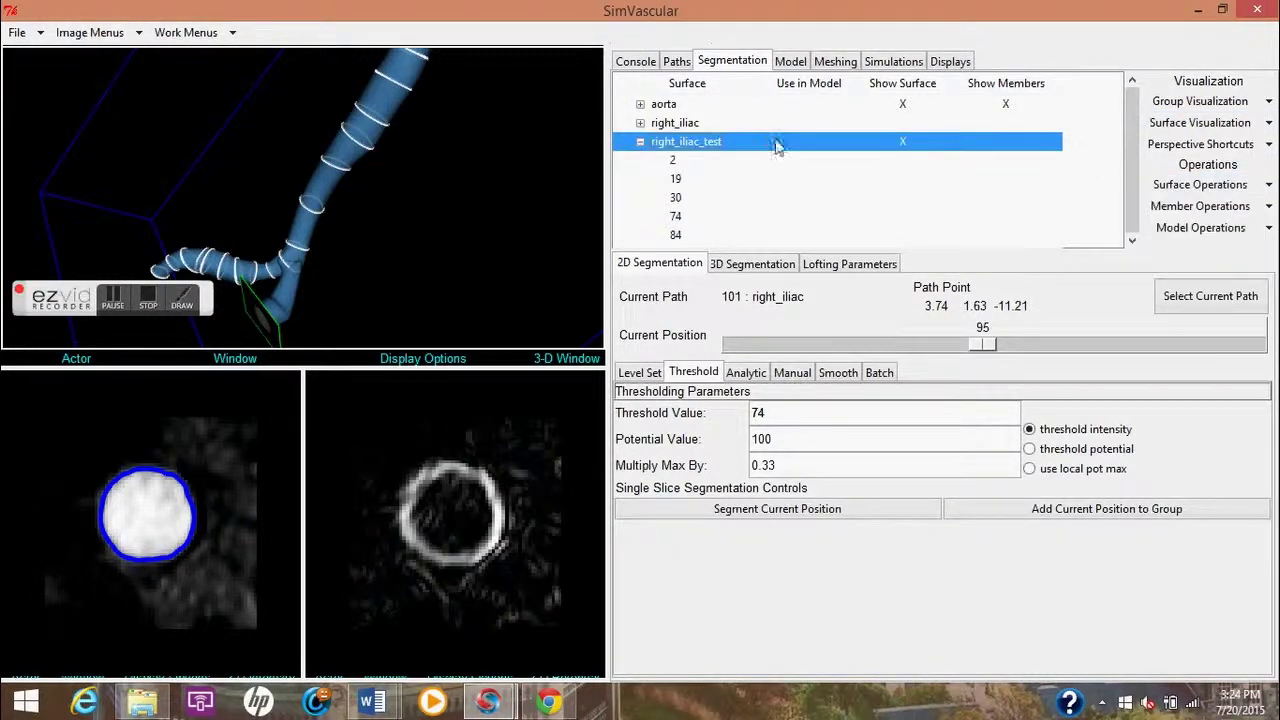
click(1268, 190)
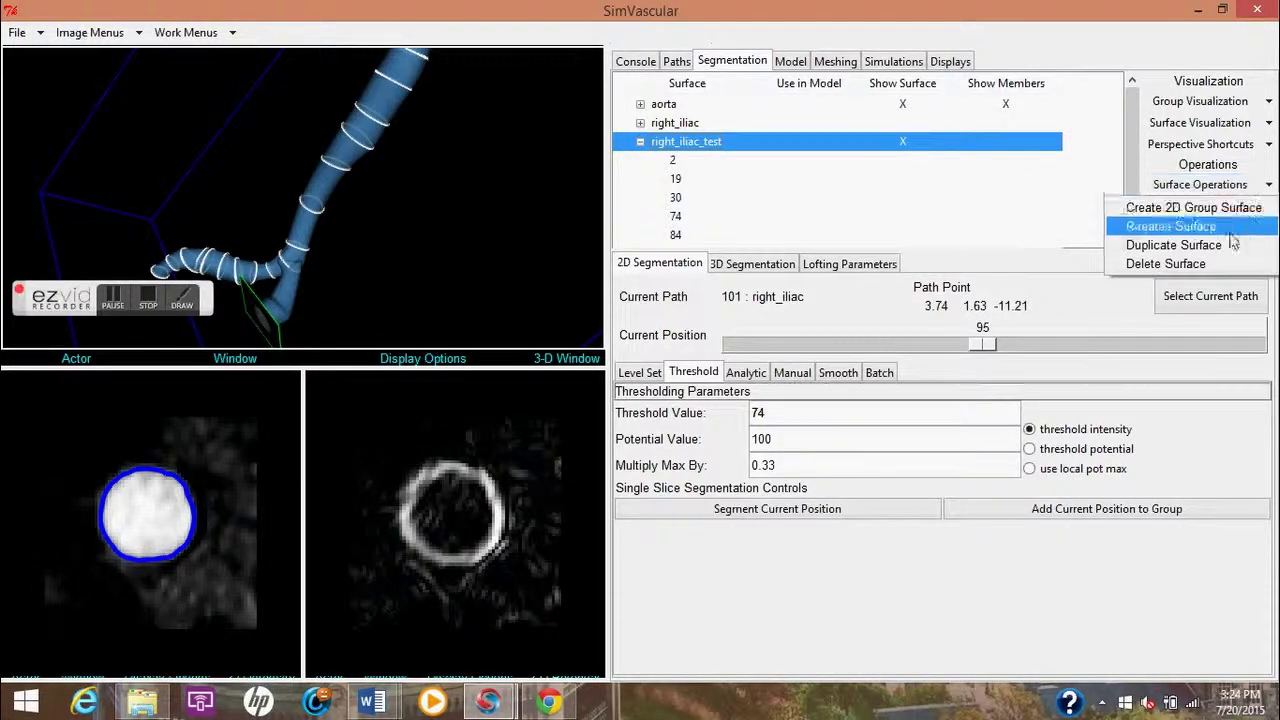
click(1170, 264)
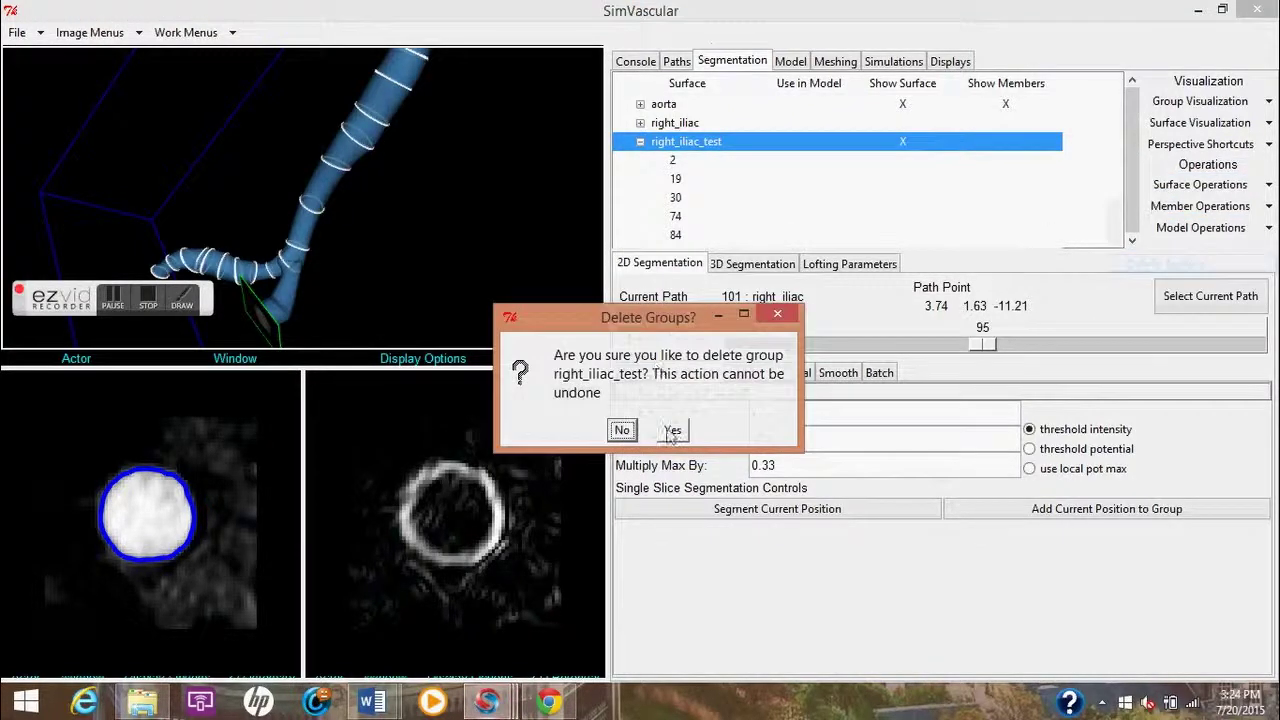
click(672, 431)
- Display both the lofted surface and the group members of right_iliac in the 3D view
click(666, 146)
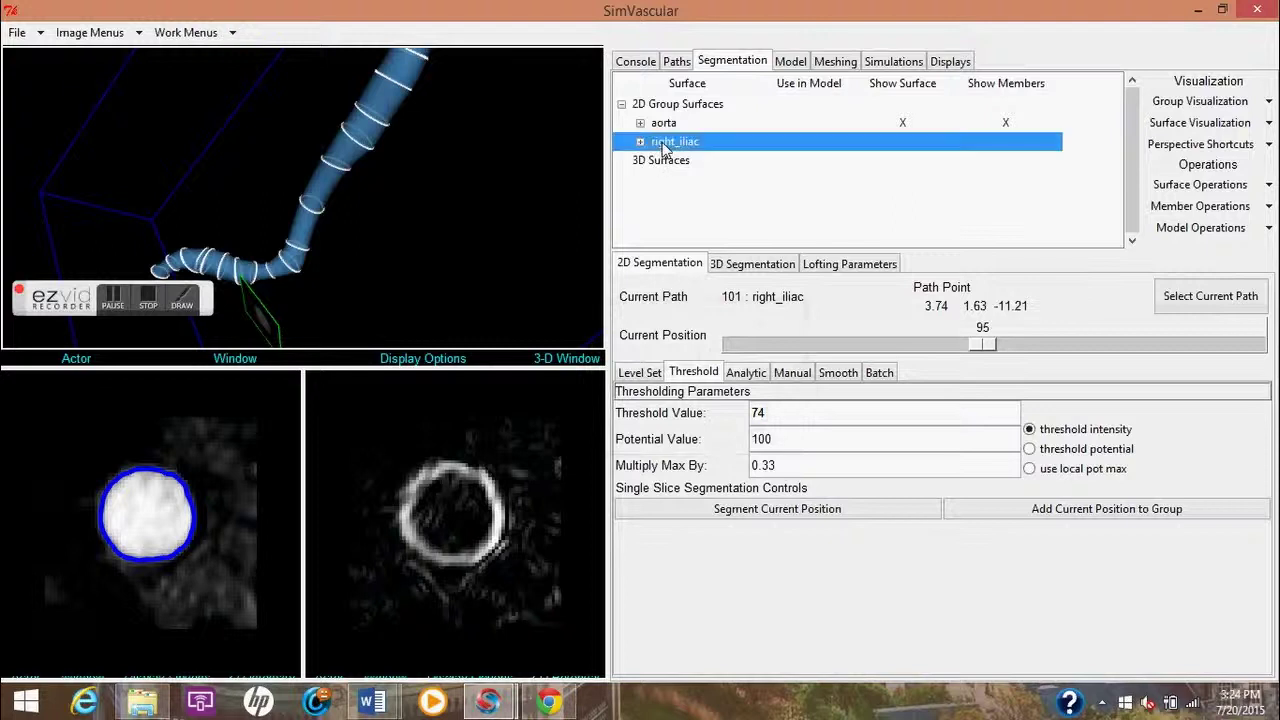
click(641, 142)
click(641, 142)
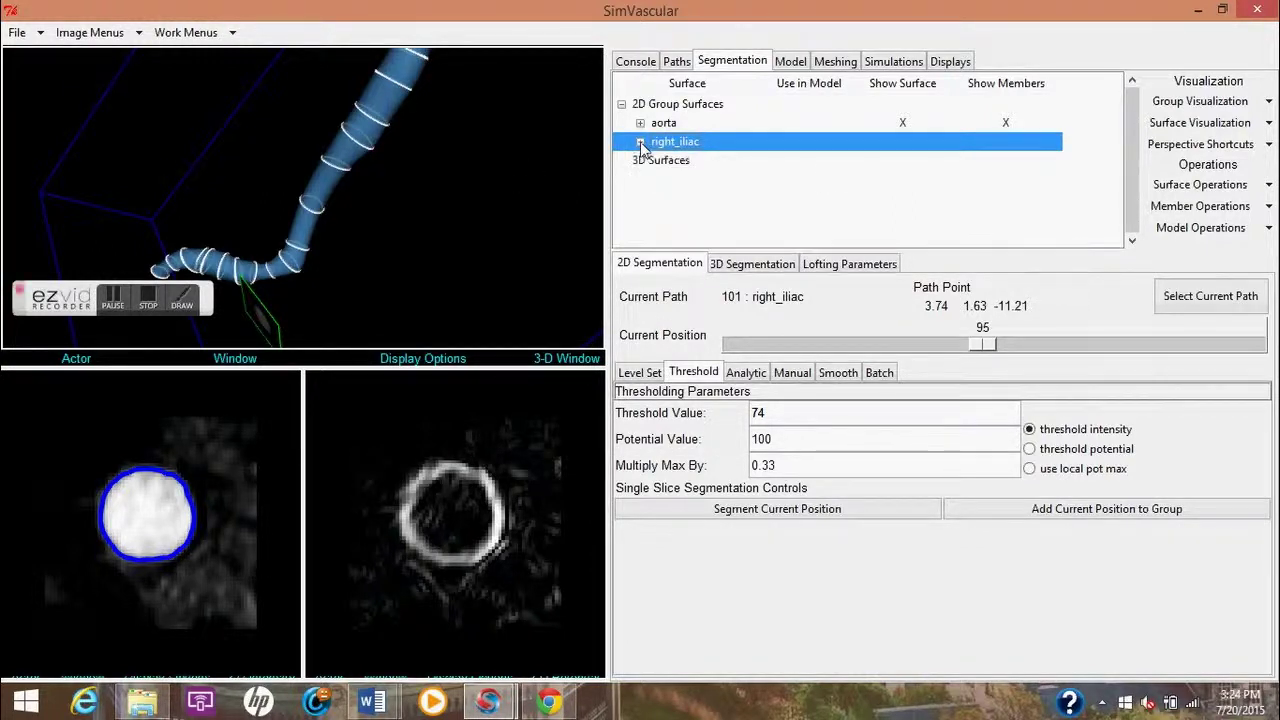
click(1268, 122)
click(1178, 142)
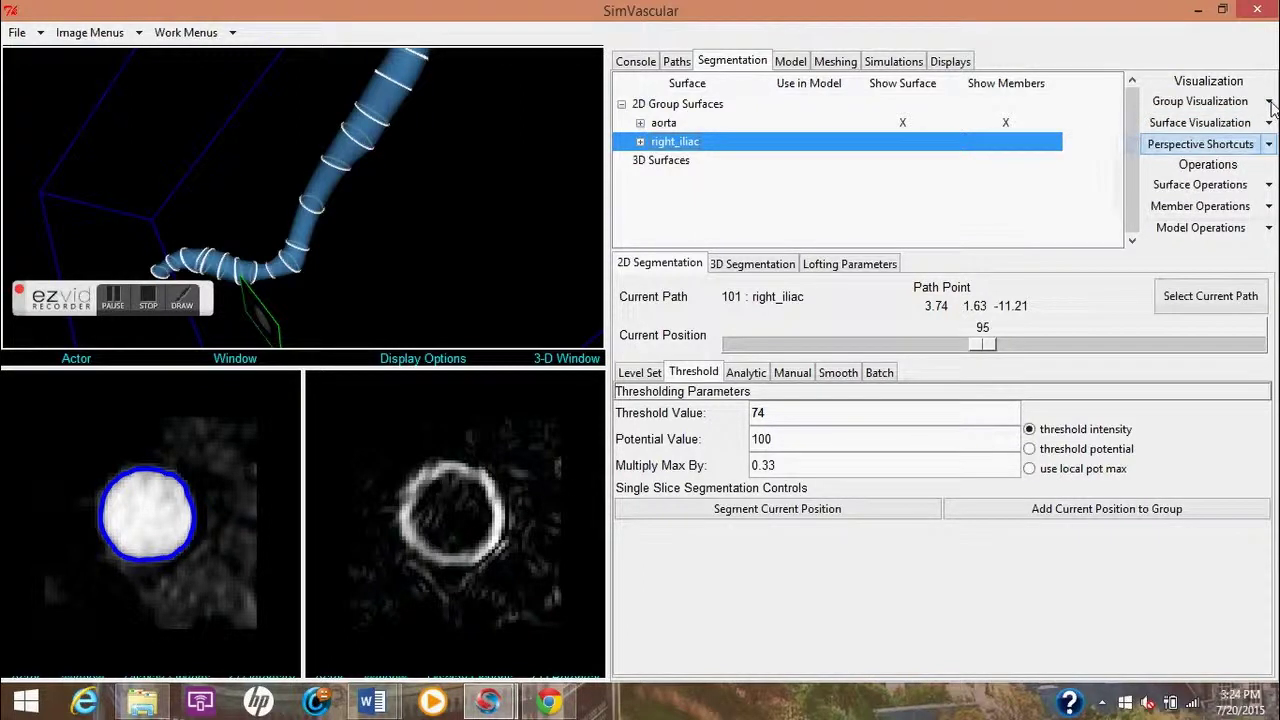
click(1269, 102)
click(1178, 123)
- Turn off the Intensity Probe display in the 3D view
drag(322, 311, 437, 350)
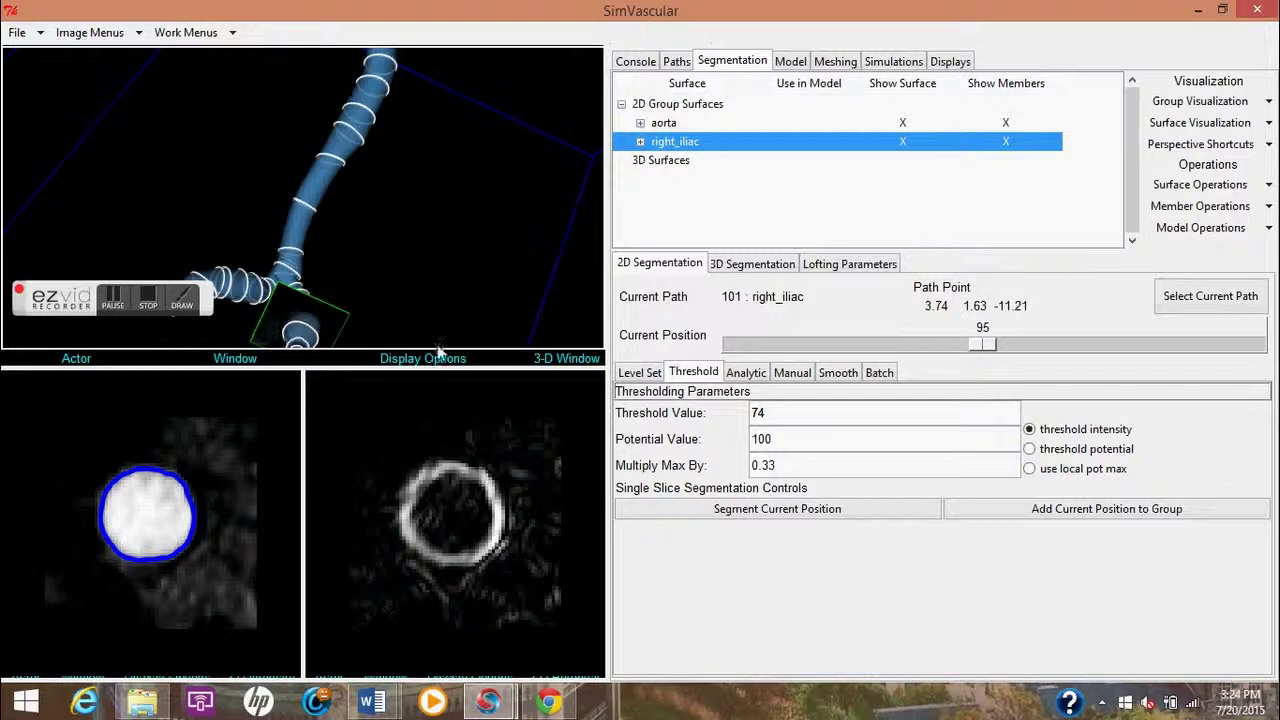
click(437, 354)
mouse_move(437, 398)
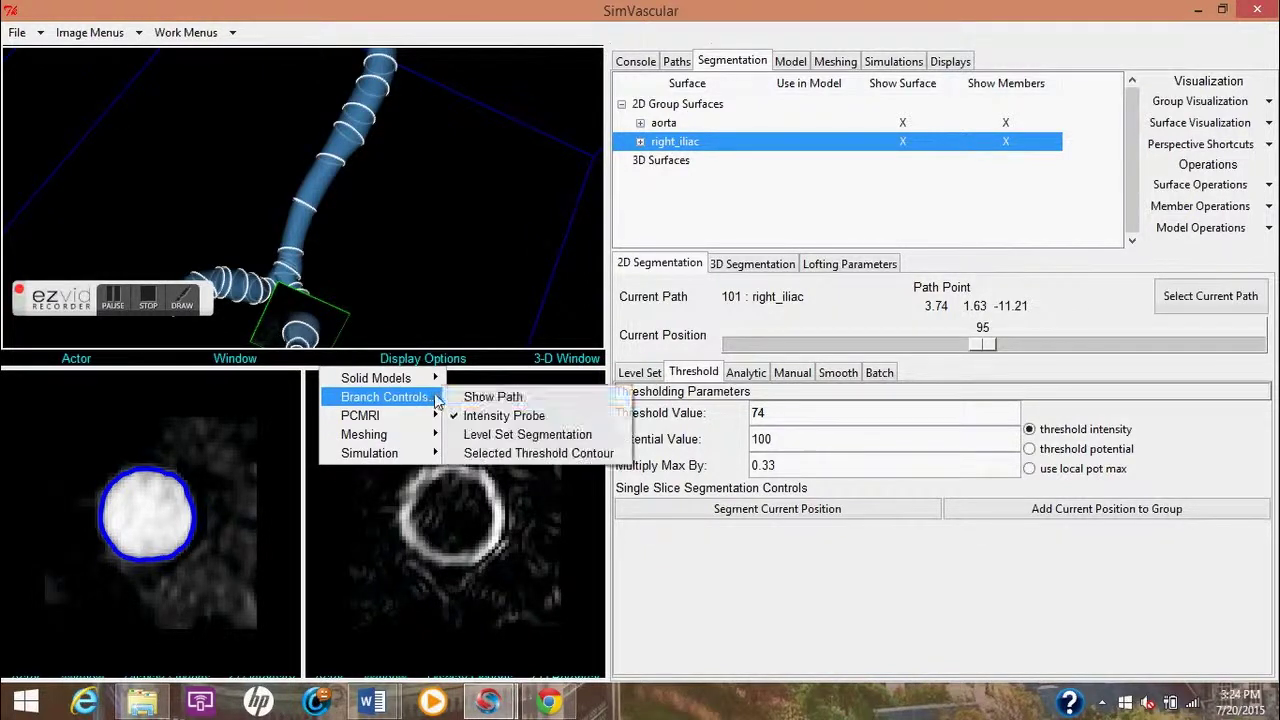
click(490, 415)
drag(351, 303, 268, 209)
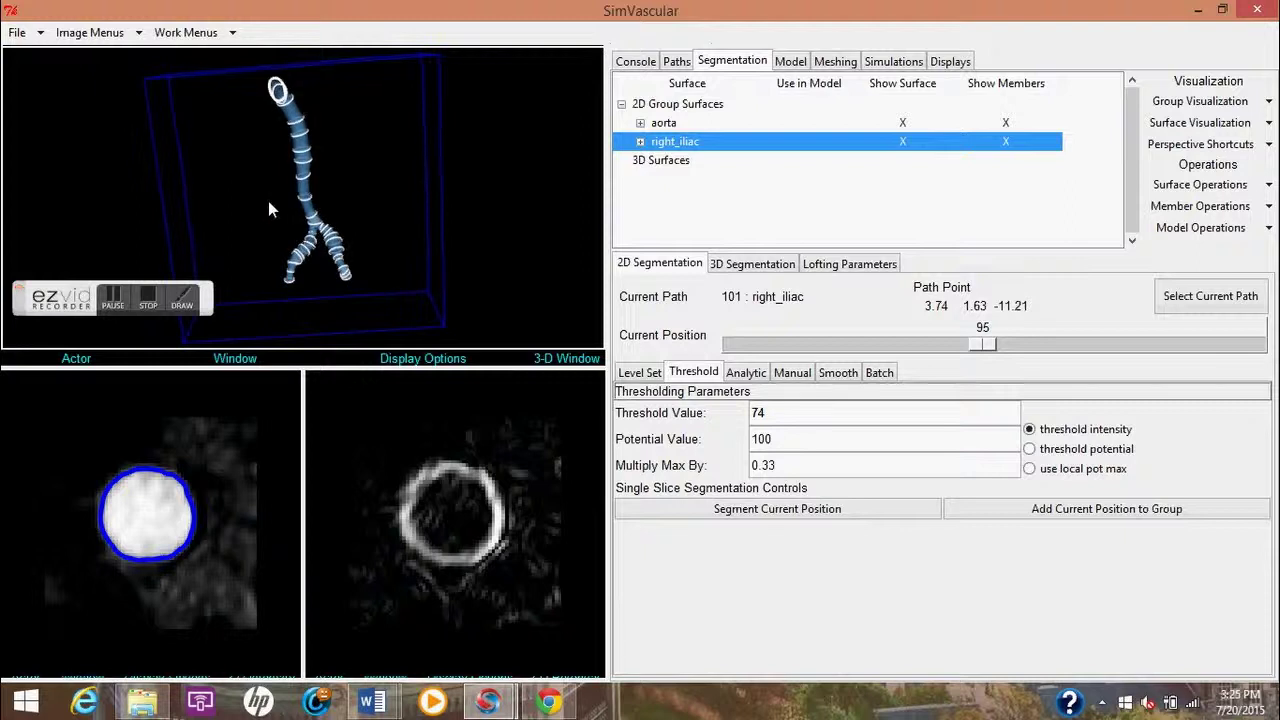
- Mark the right_iliac and aorta surfaces for use in the model
click(1268, 228)
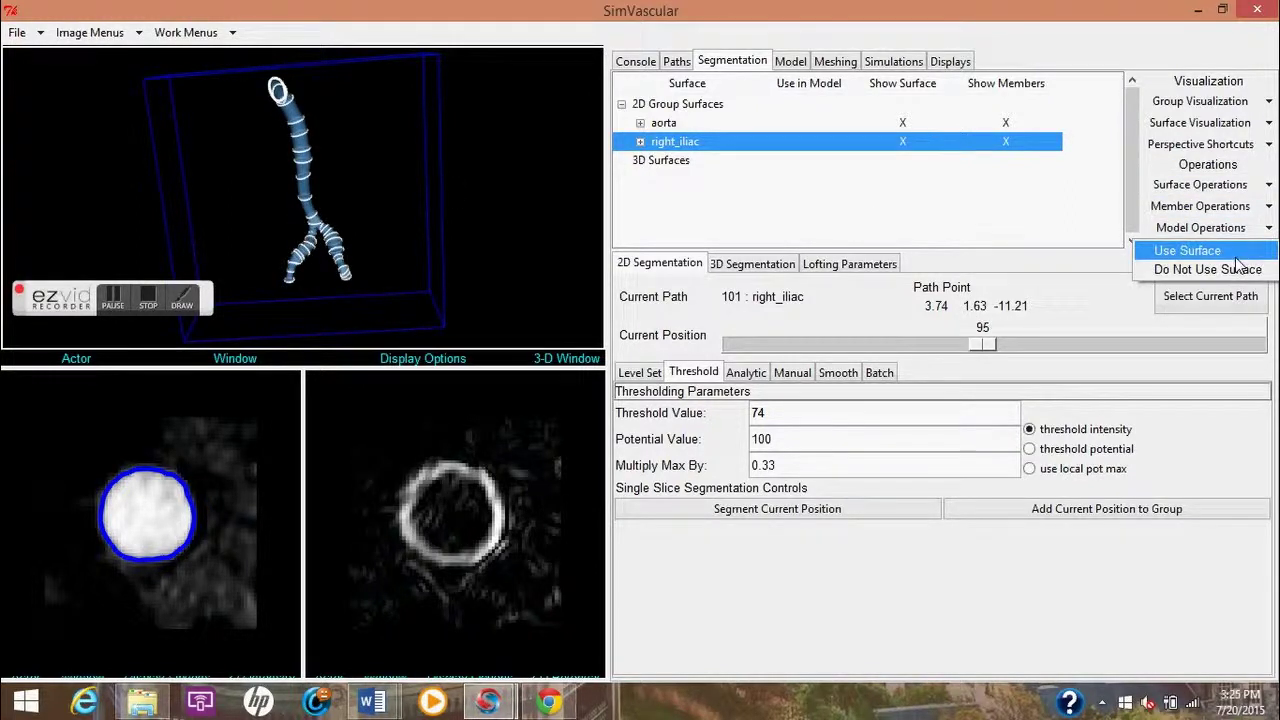
click(1187, 250)
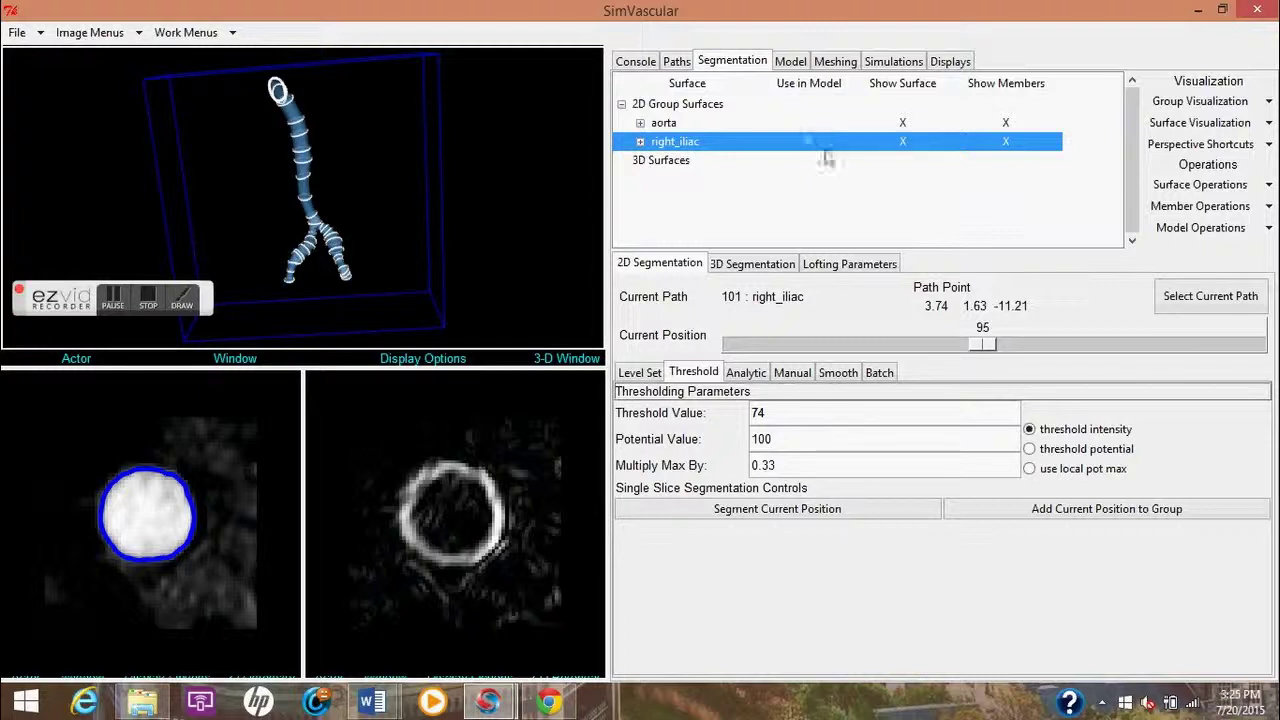
click(838, 124)
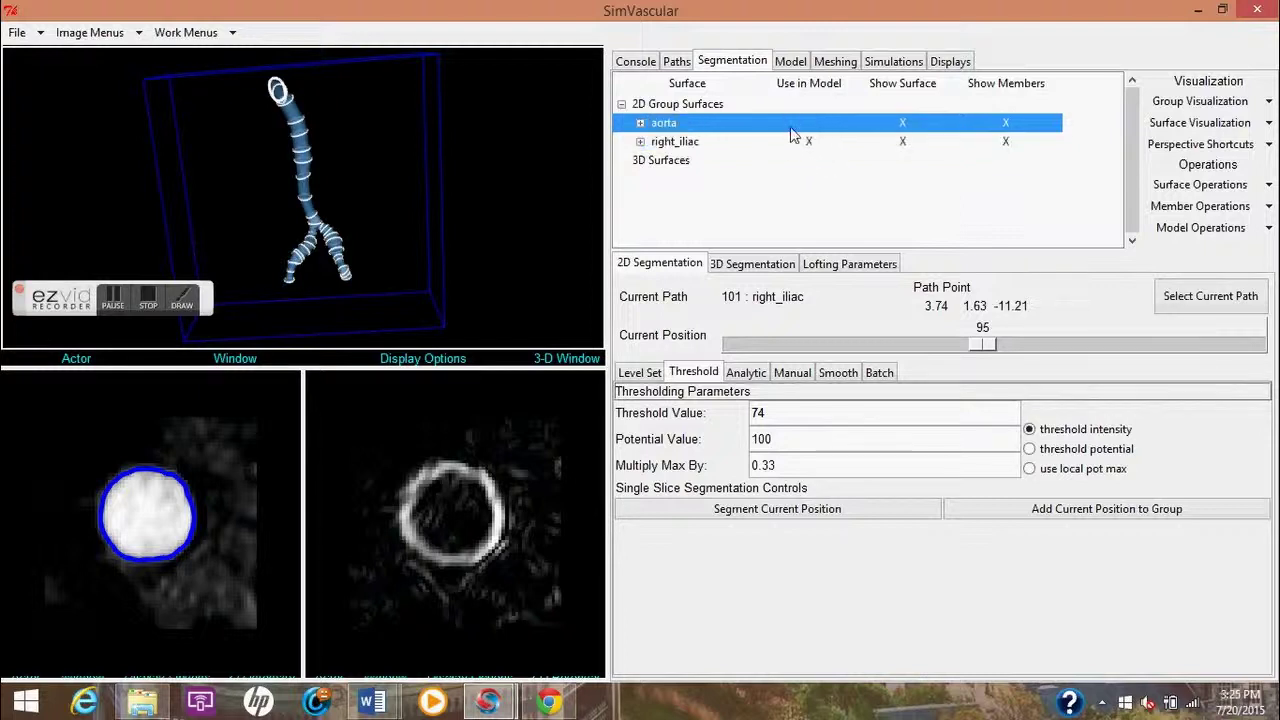
click(1268, 229)
click(1140, 251)
- Display the PolyData solid test_model as a full model in the 3D view
click(792, 62)
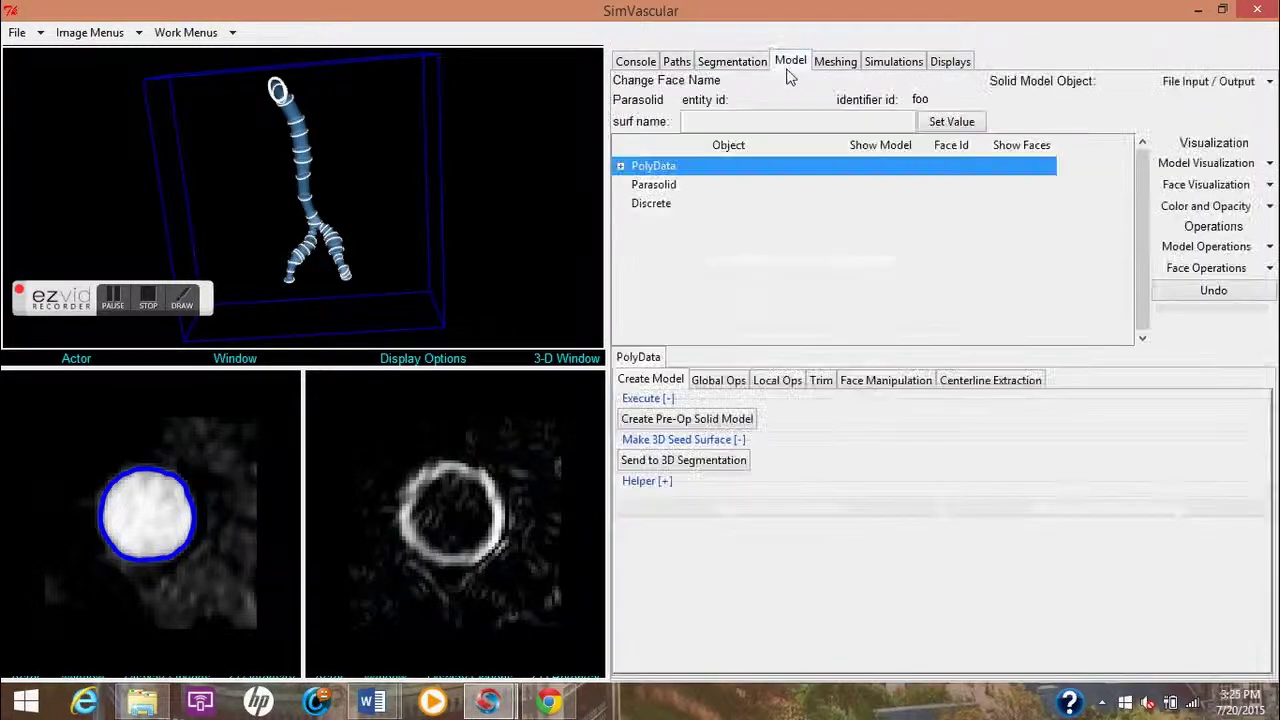
click(620, 167)
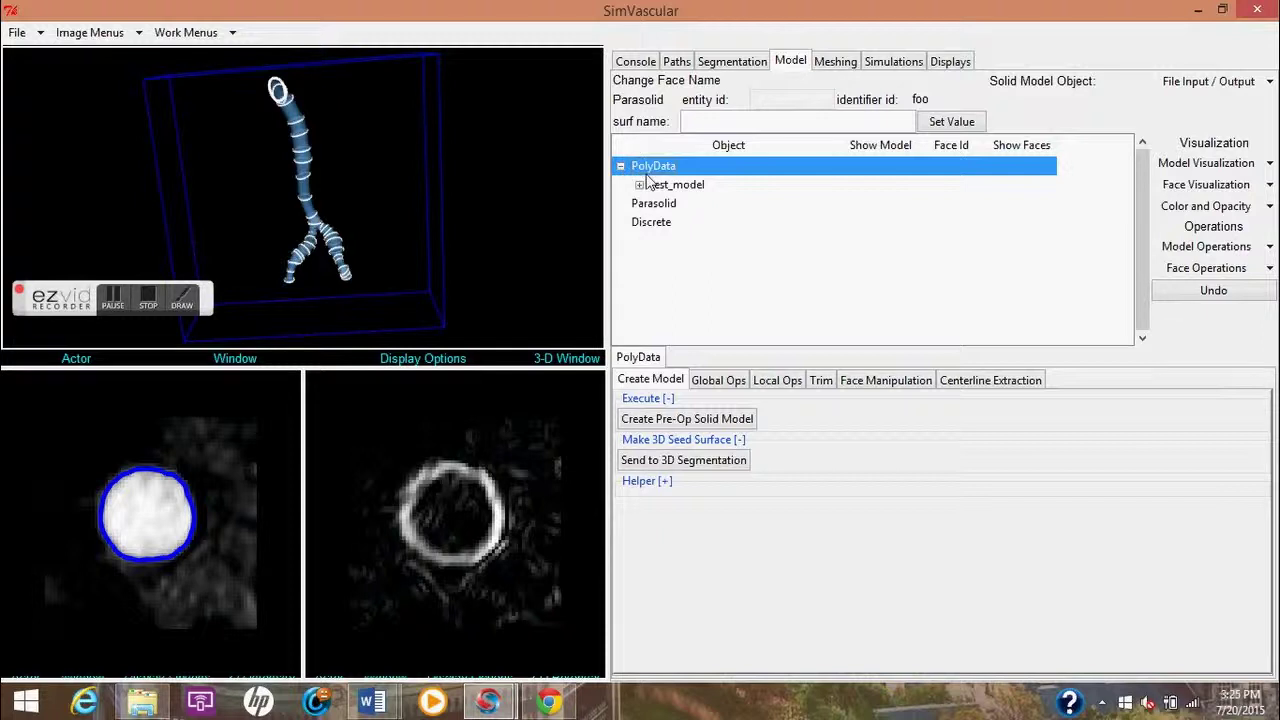
click(643, 187)
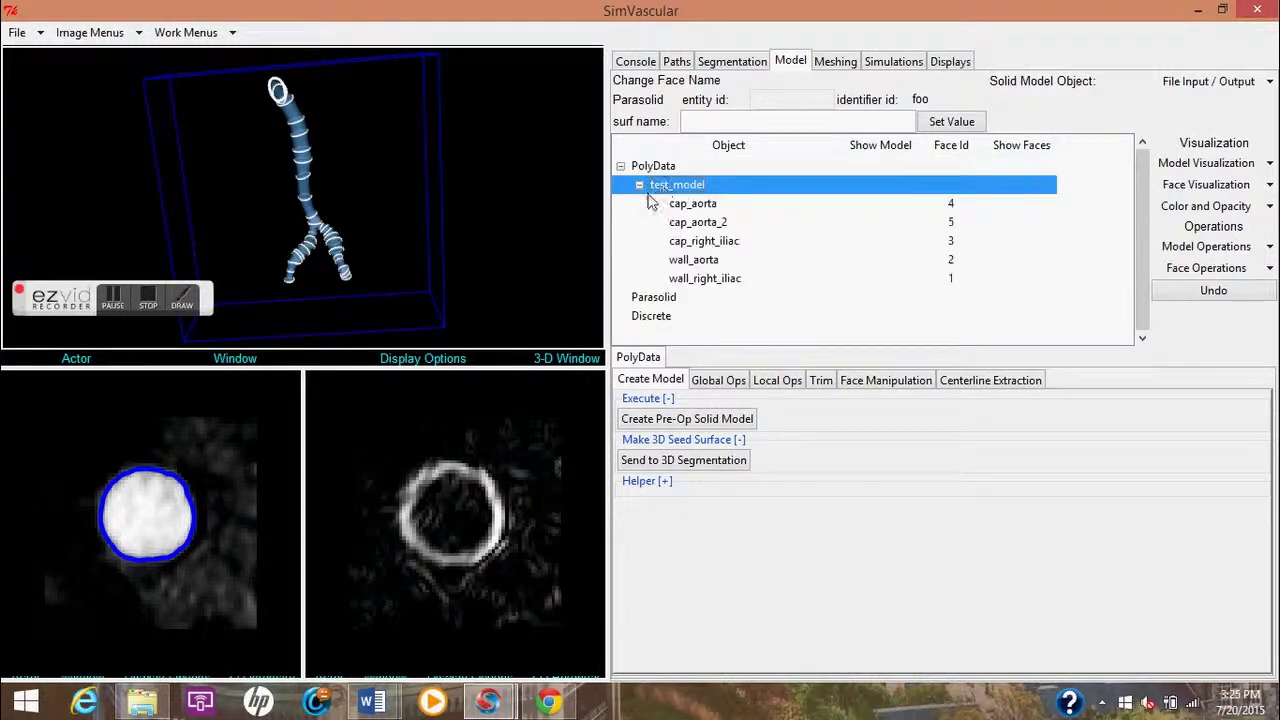
click(1268, 164)
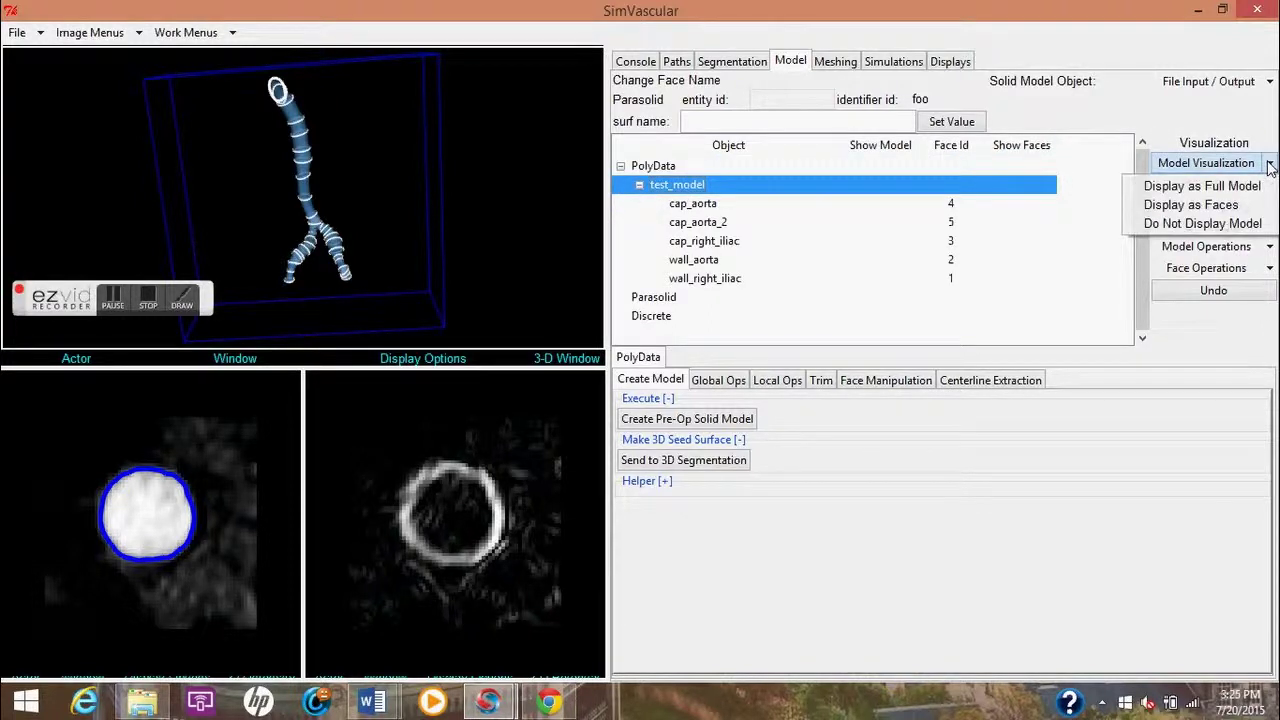
click(1200, 186)
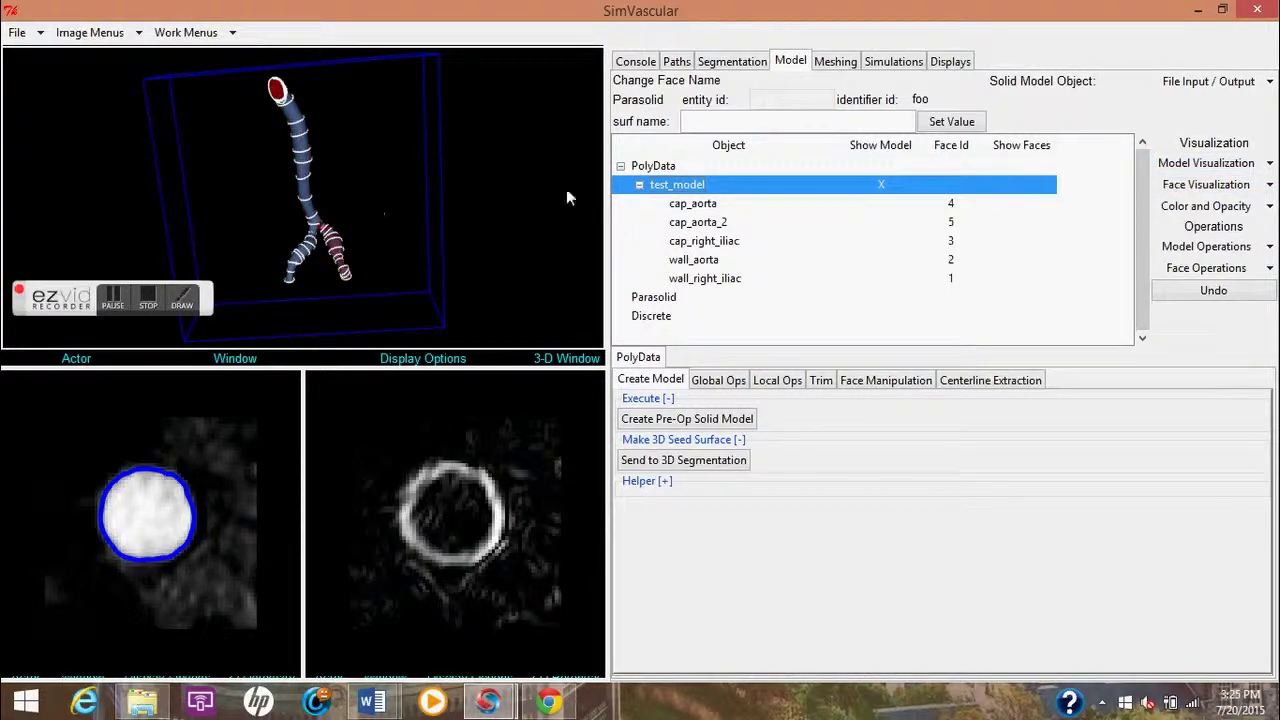
- Hide the lofted surfaces of aorta and right_iliac in the 3D view
click(718, 62)
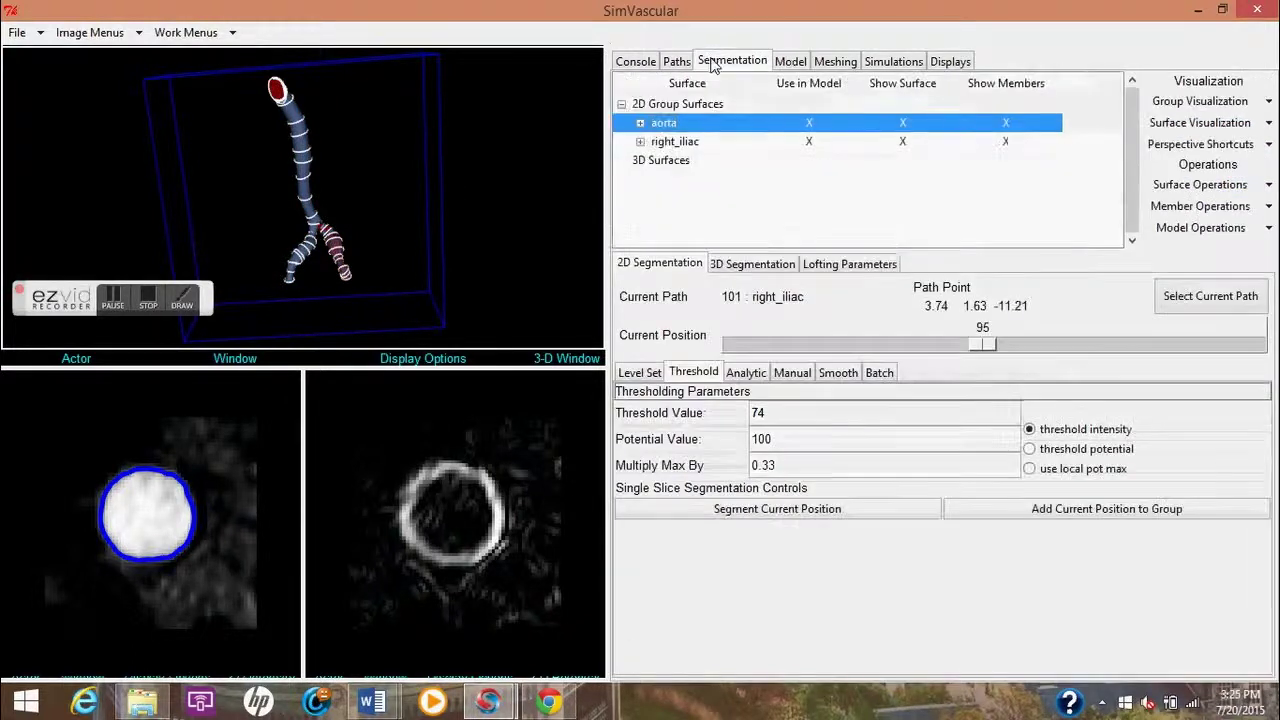
click(1269, 122)
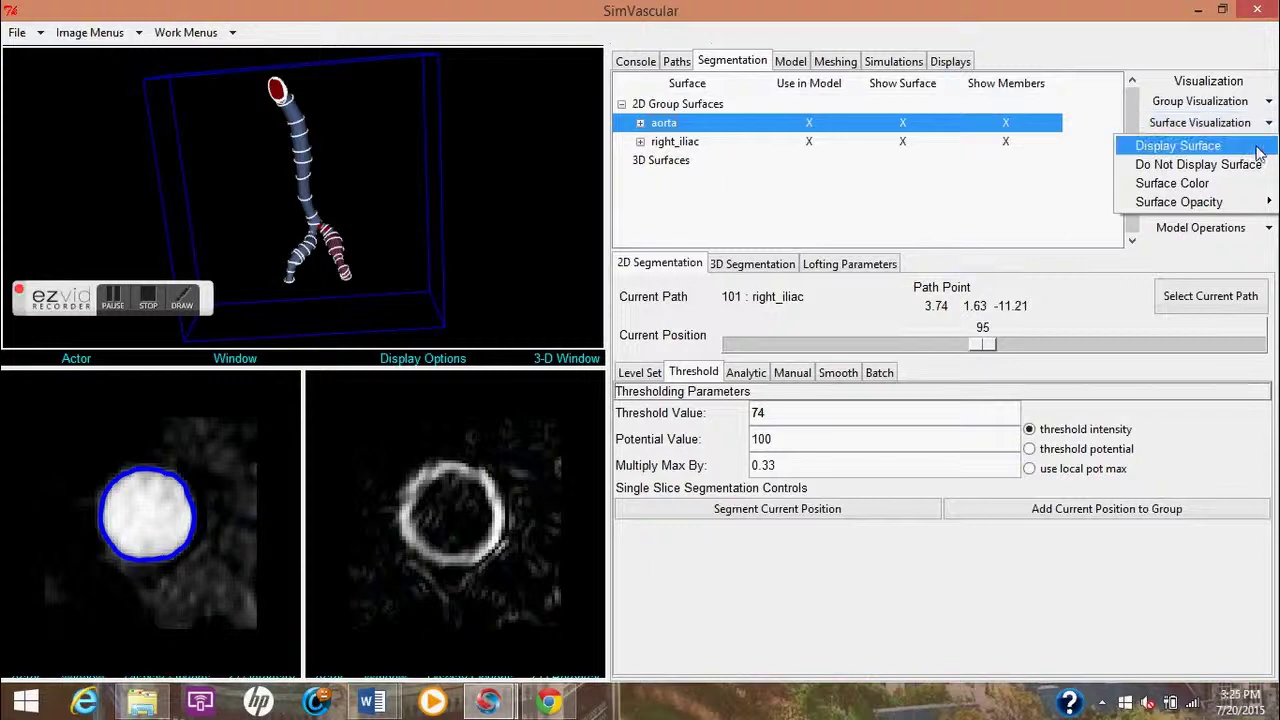
click(1245, 164)
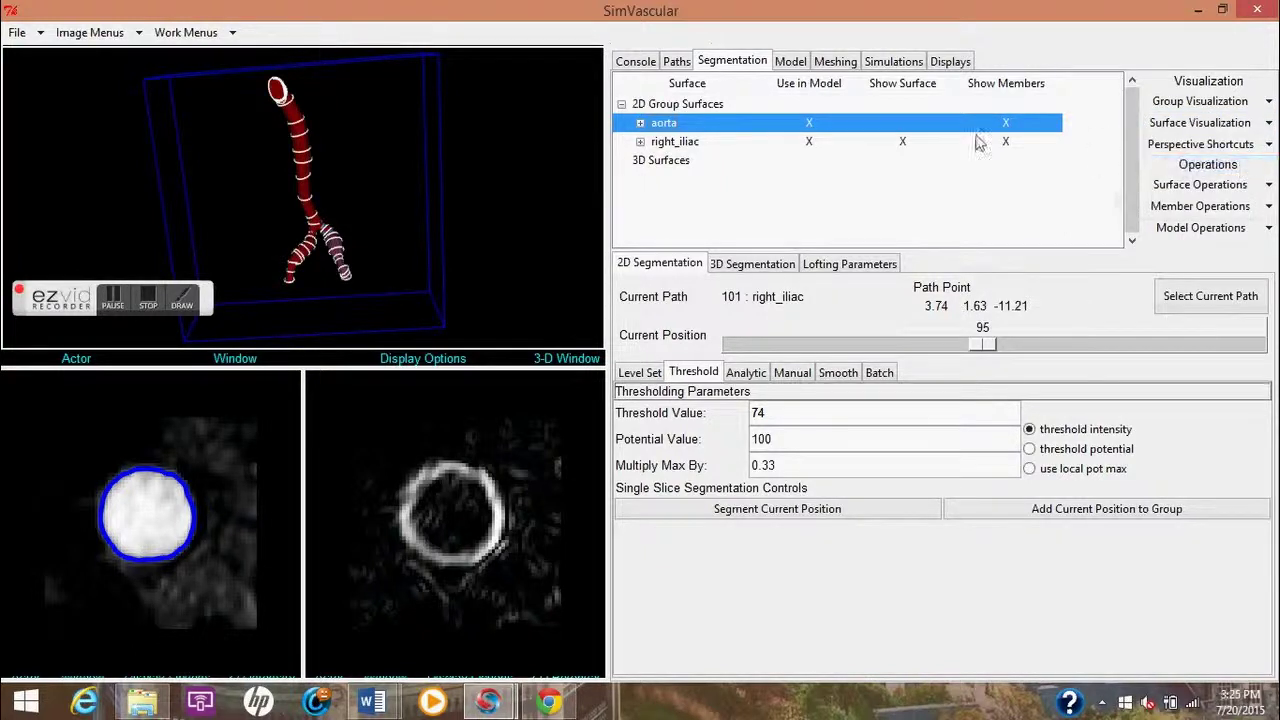
click(985, 145)
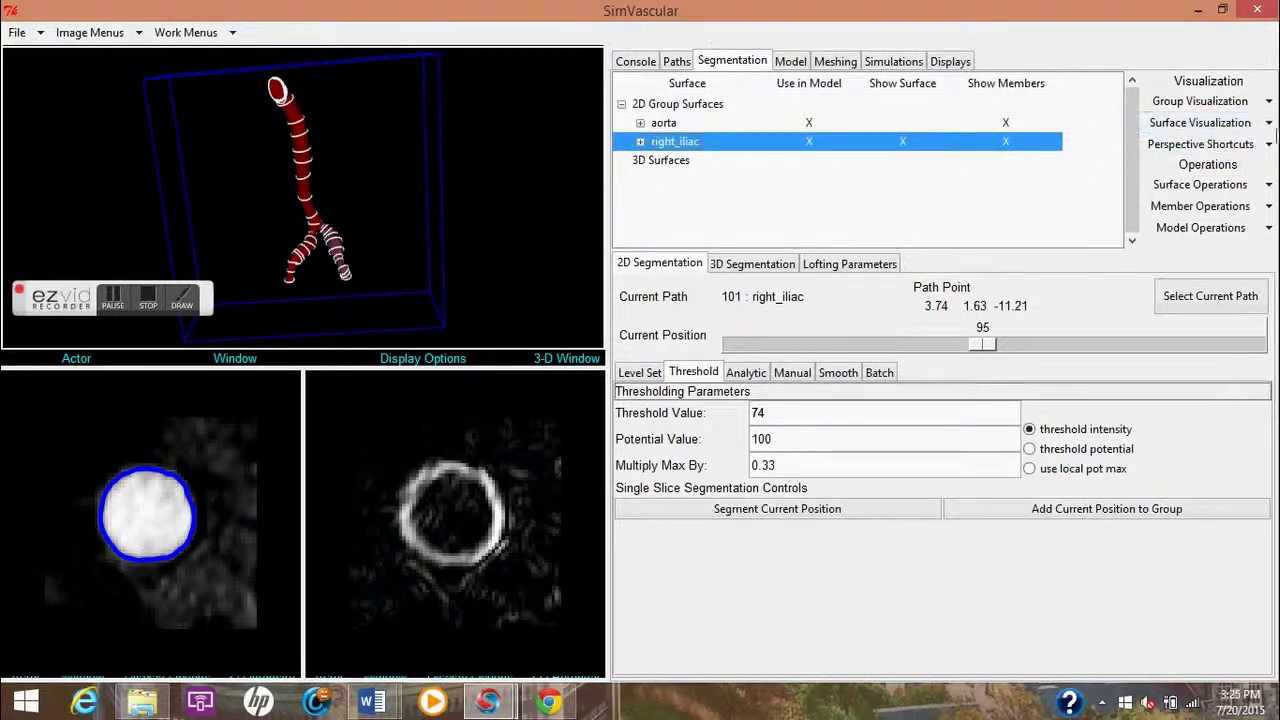
click(1268, 122)
click(1195, 164)
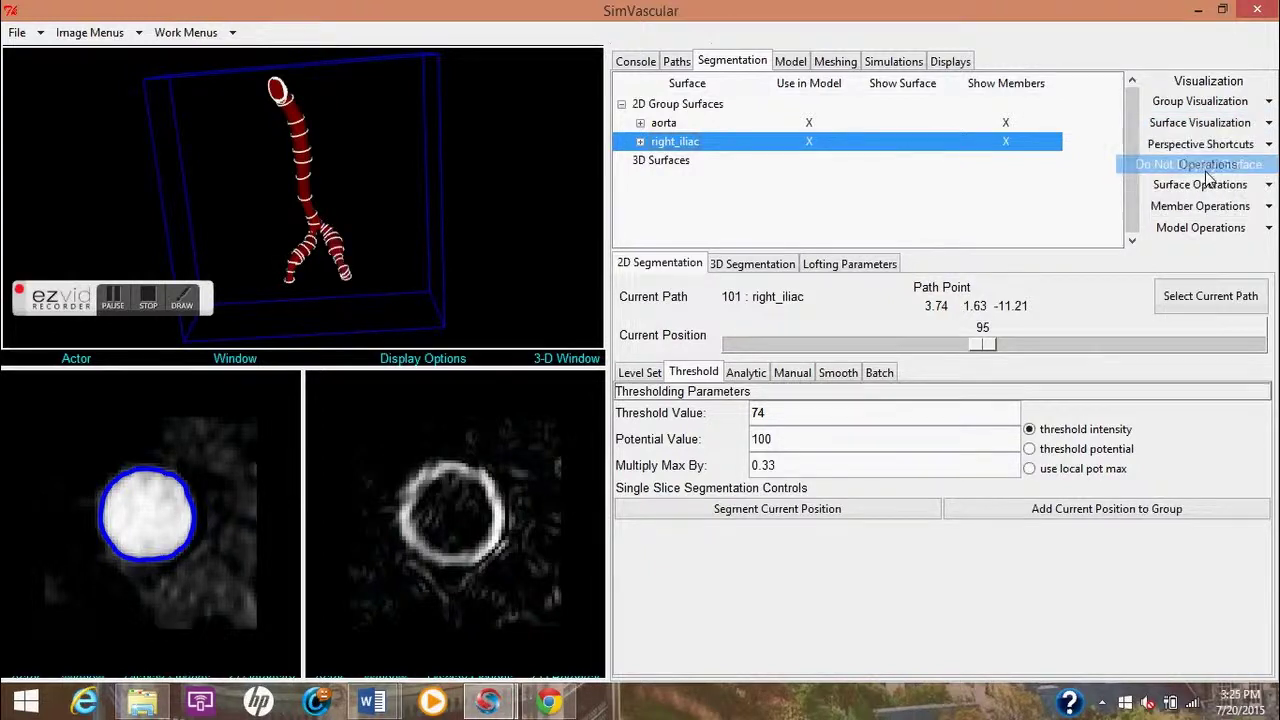
scroll(370, 308, up, 3)
drag(370, 308, 365, 212)
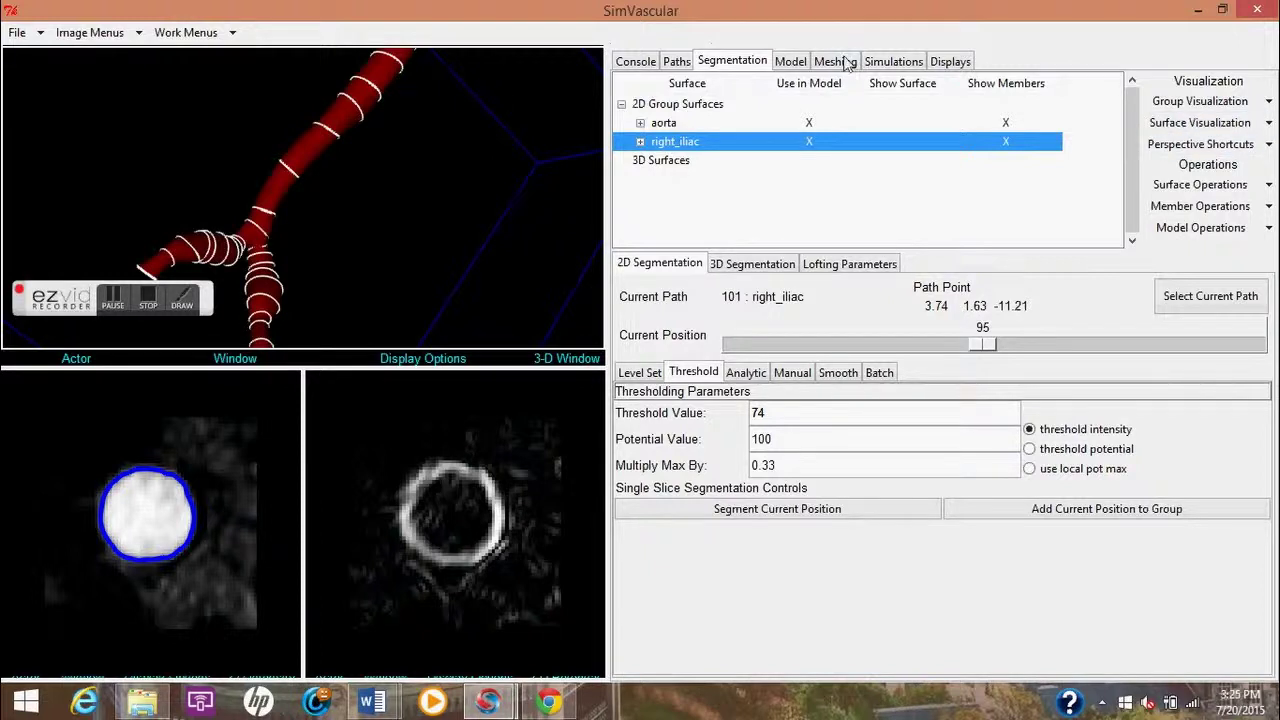
- Hide the PolyData solid test_model in the 3D view
click(790, 62)
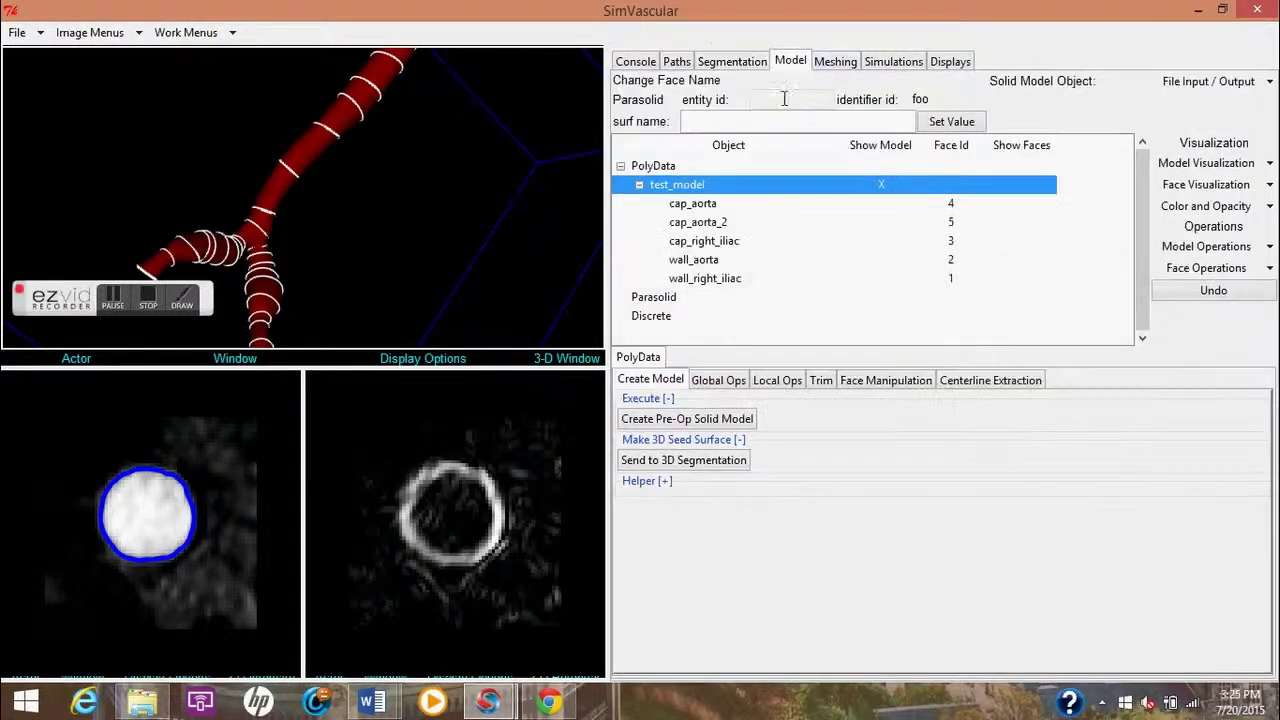
click(640, 186)
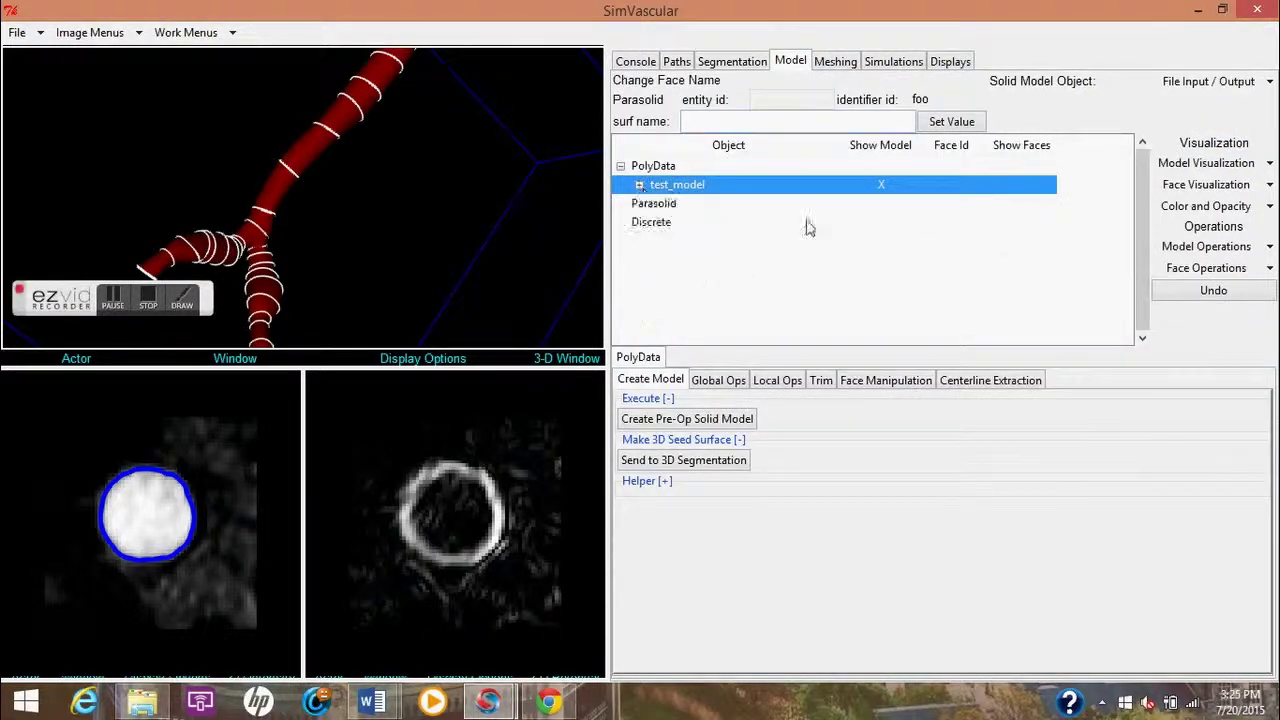
click(1270, 164)
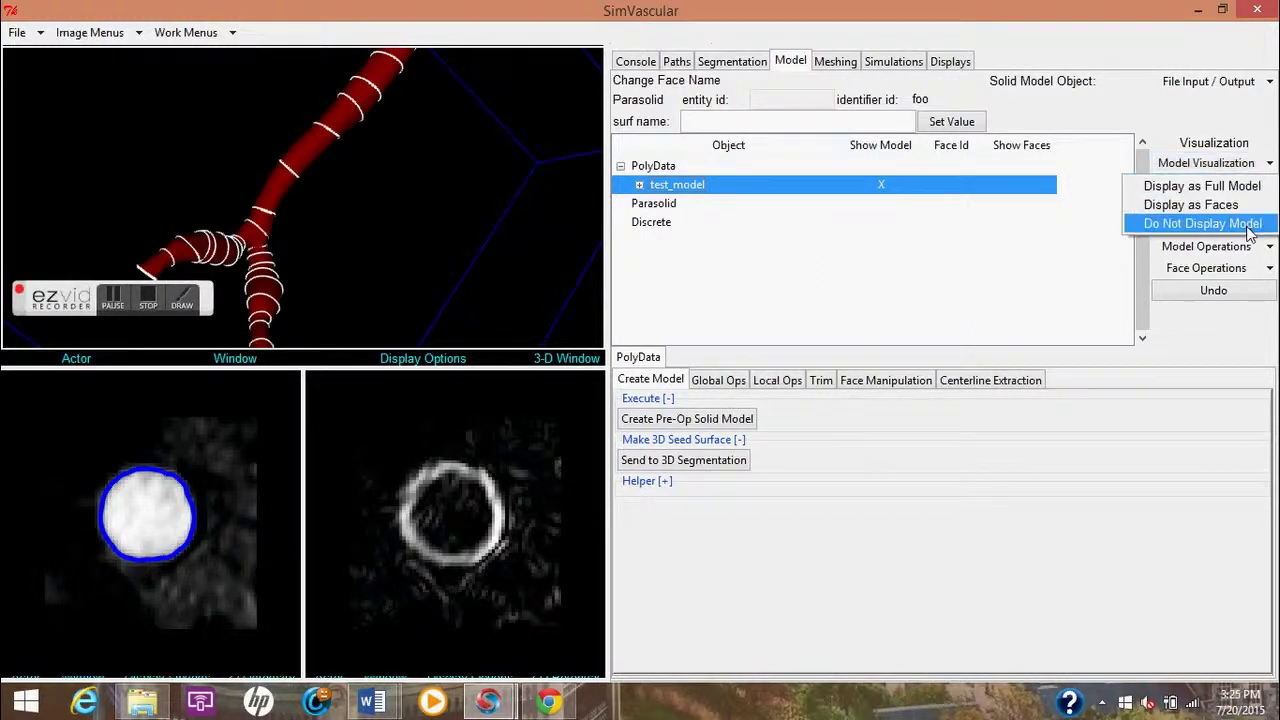
click(1250, 228)
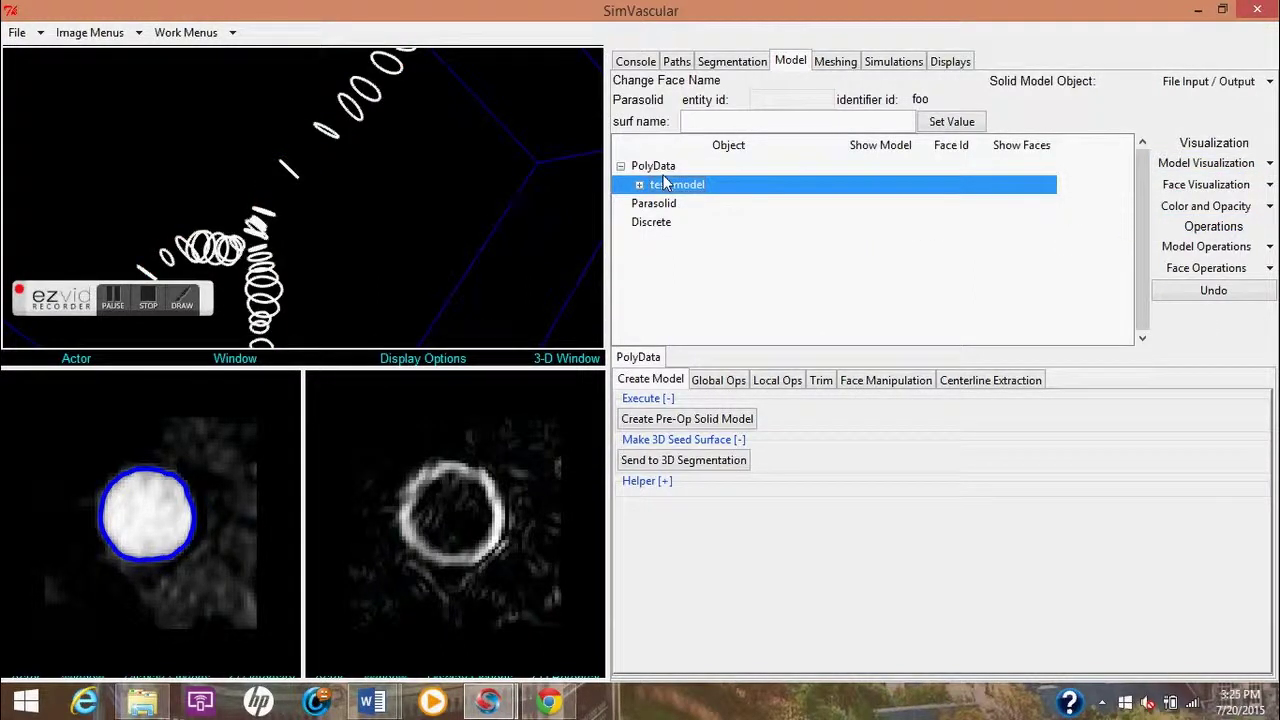
- Create a PolyData pre-op solid model named test_two from the aorta and right_iliac surfaces
click(664, 173)
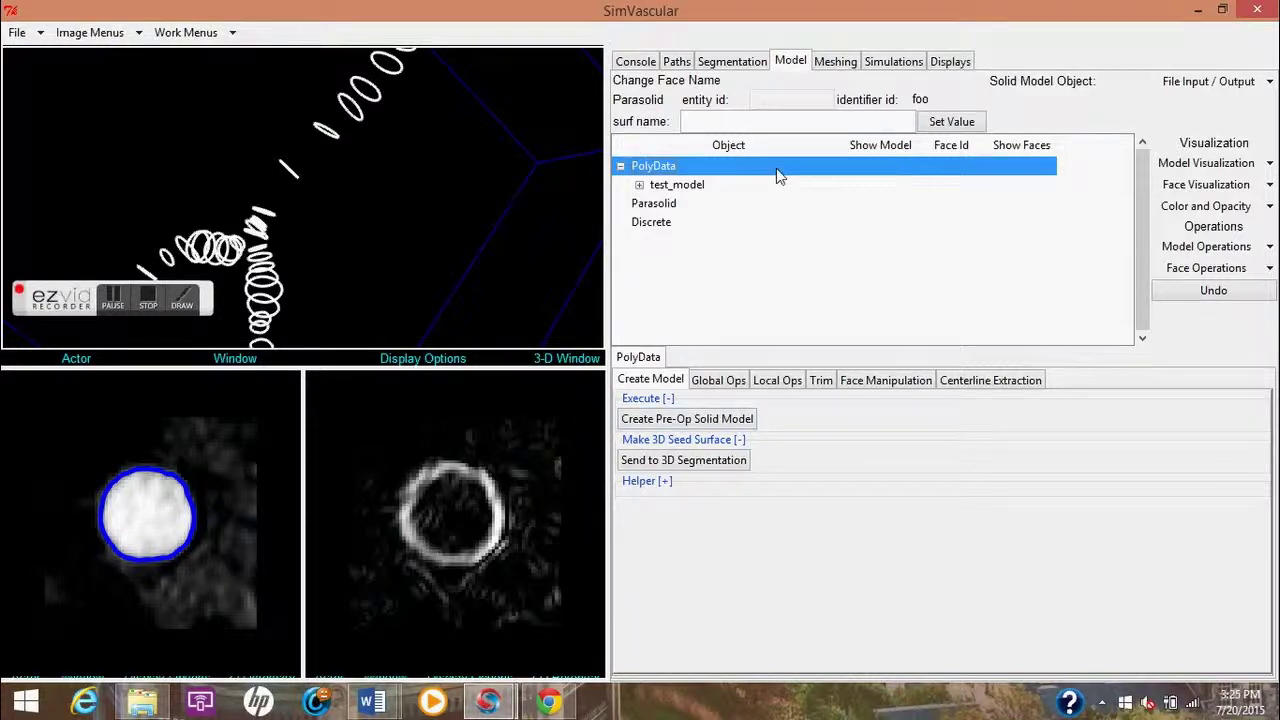
click(714, 61)
click(741, 123)
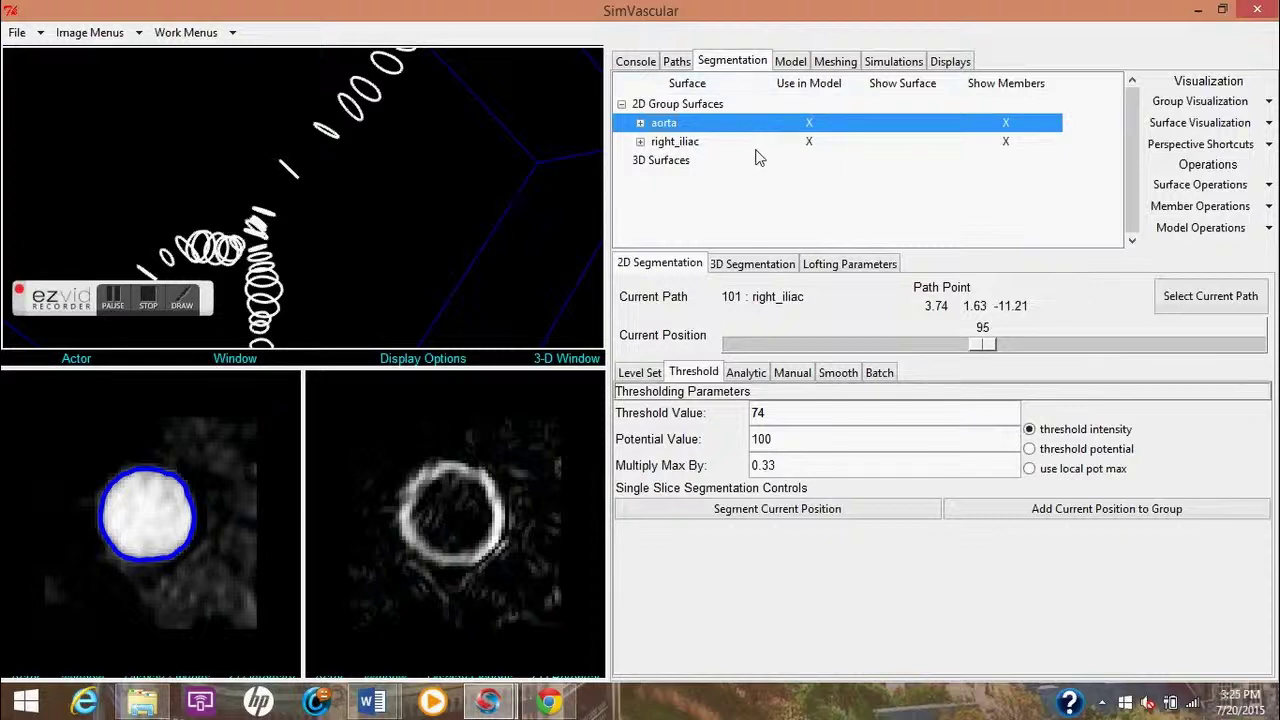
ctrl+click(748, 141)
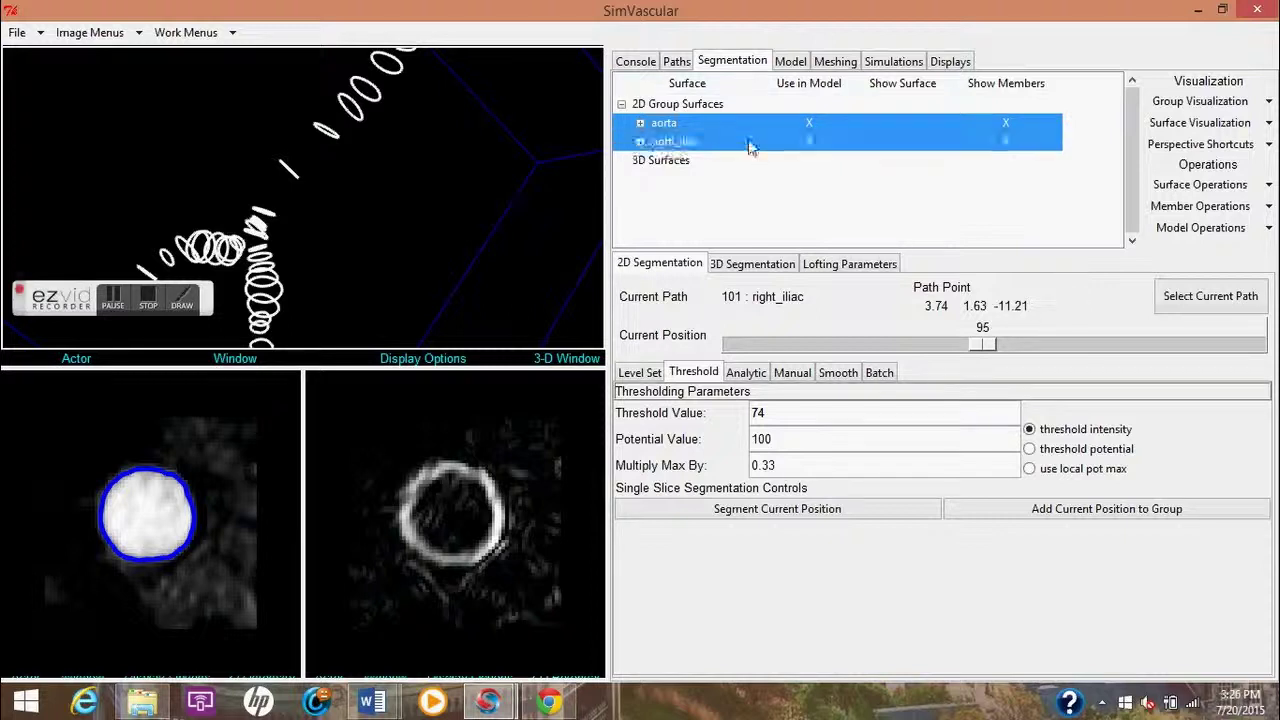
click(788, 62)
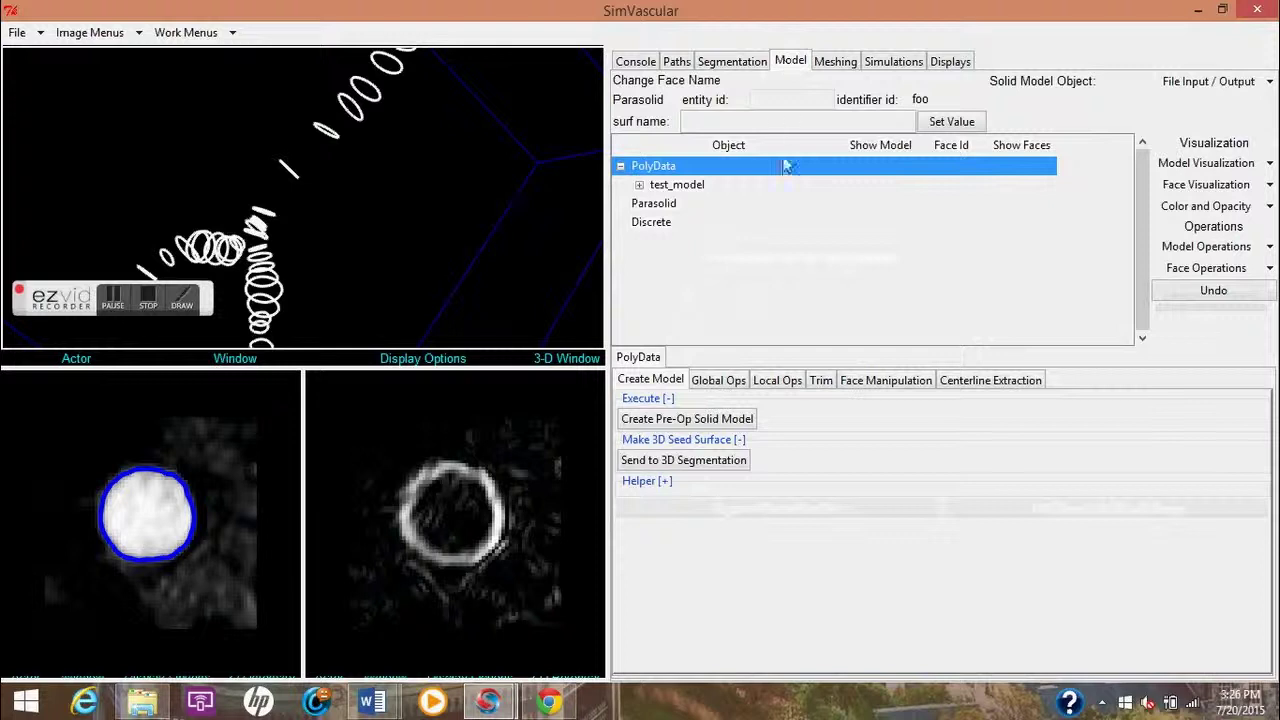
click(718, 421)
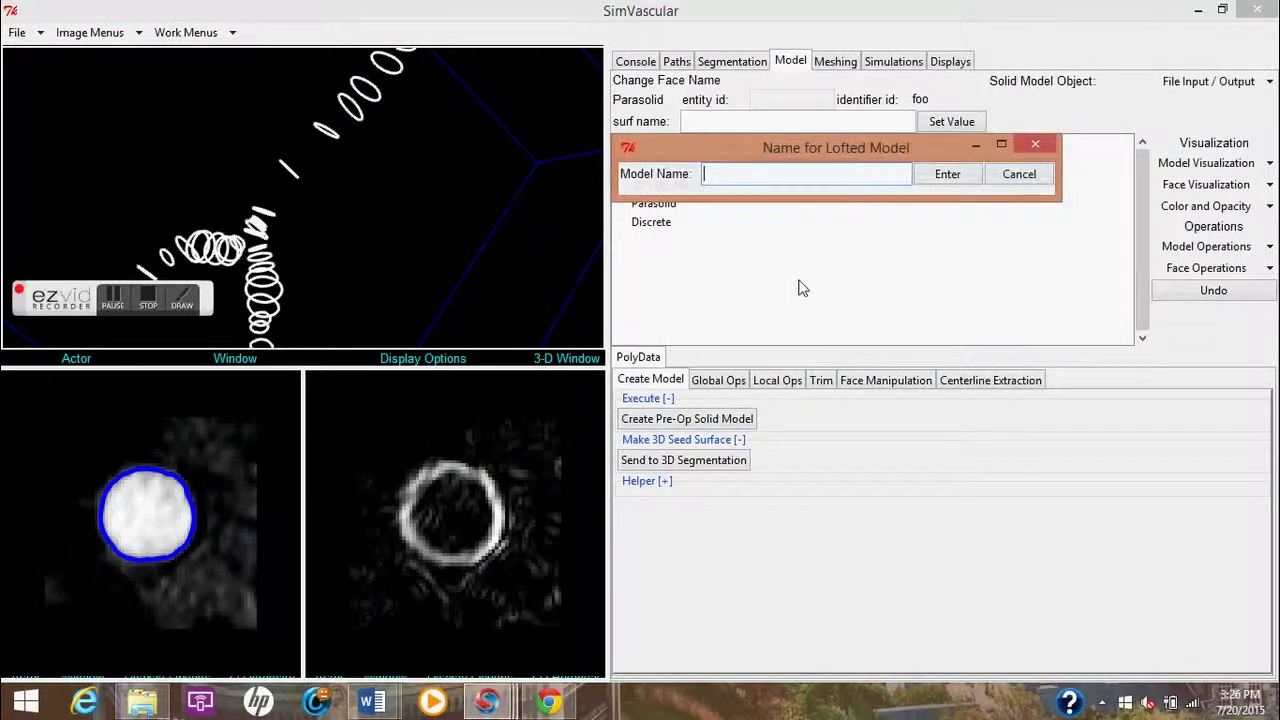
text(test)
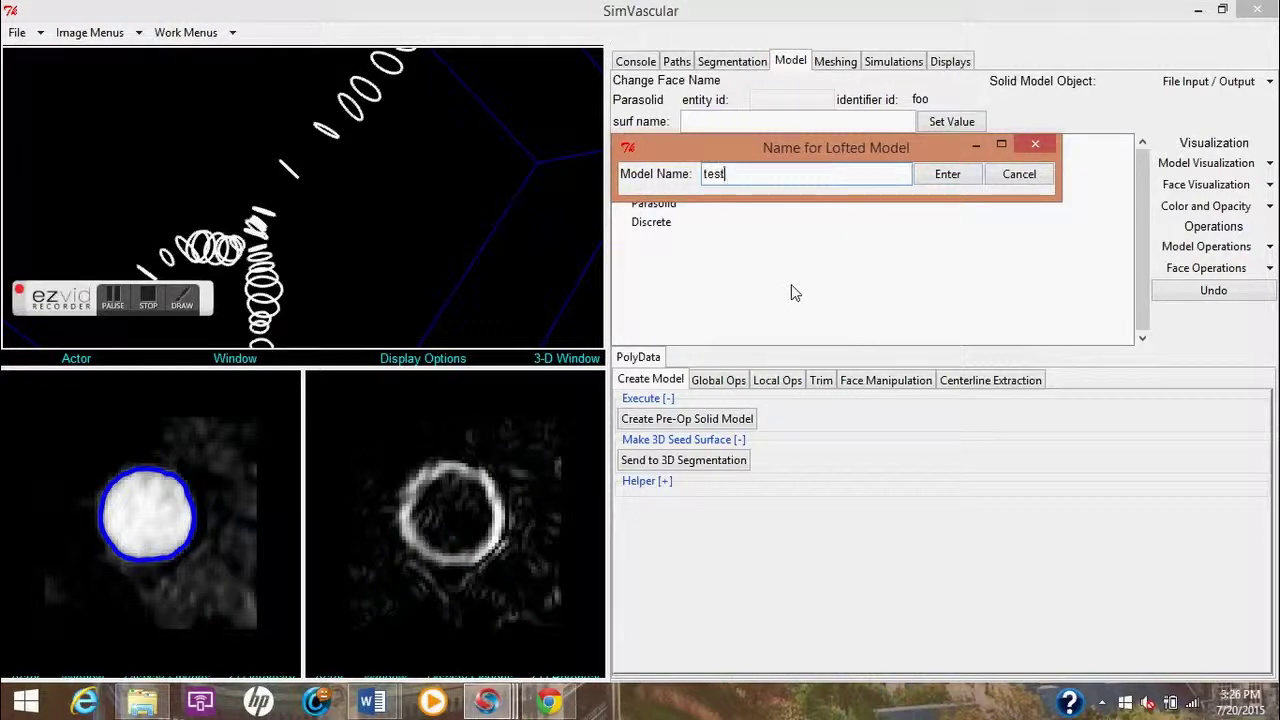
text(_two)
click(942, 174)
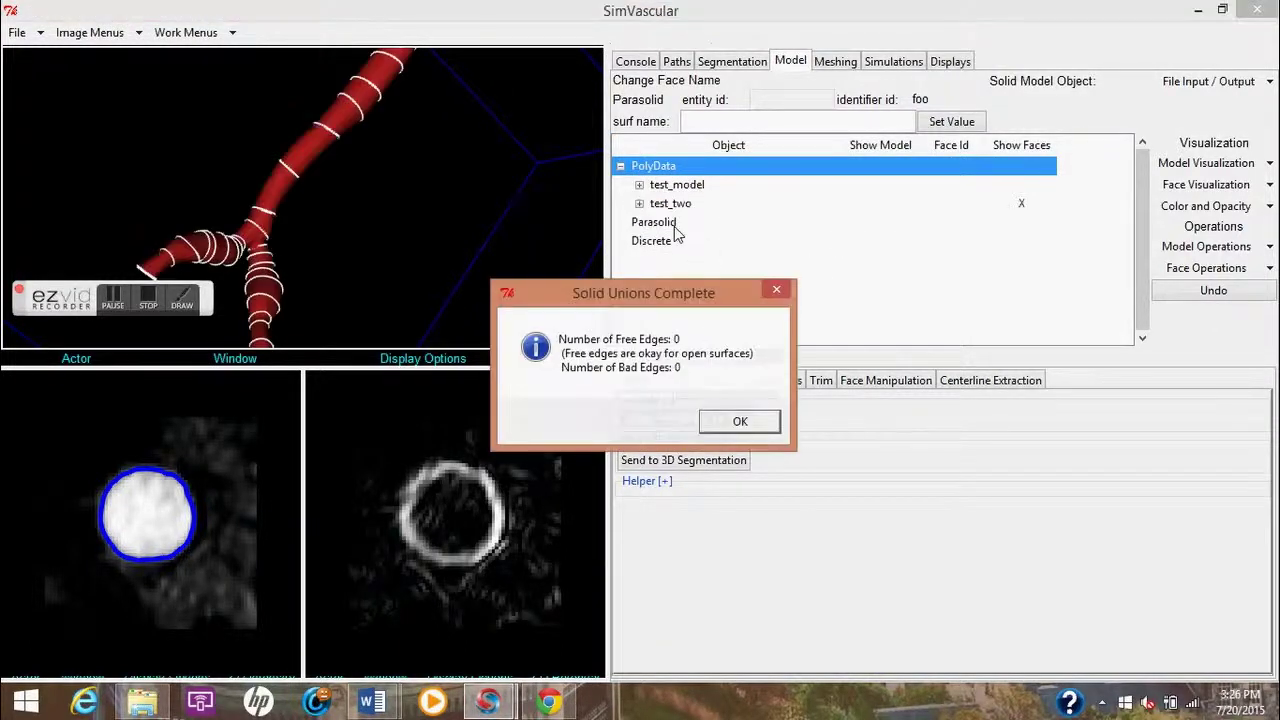
click(736, 424)
- Delete the PolyData solid model test_two
right_drag(280, 224, 282, 258)
drag(282, 258, 346, 234)
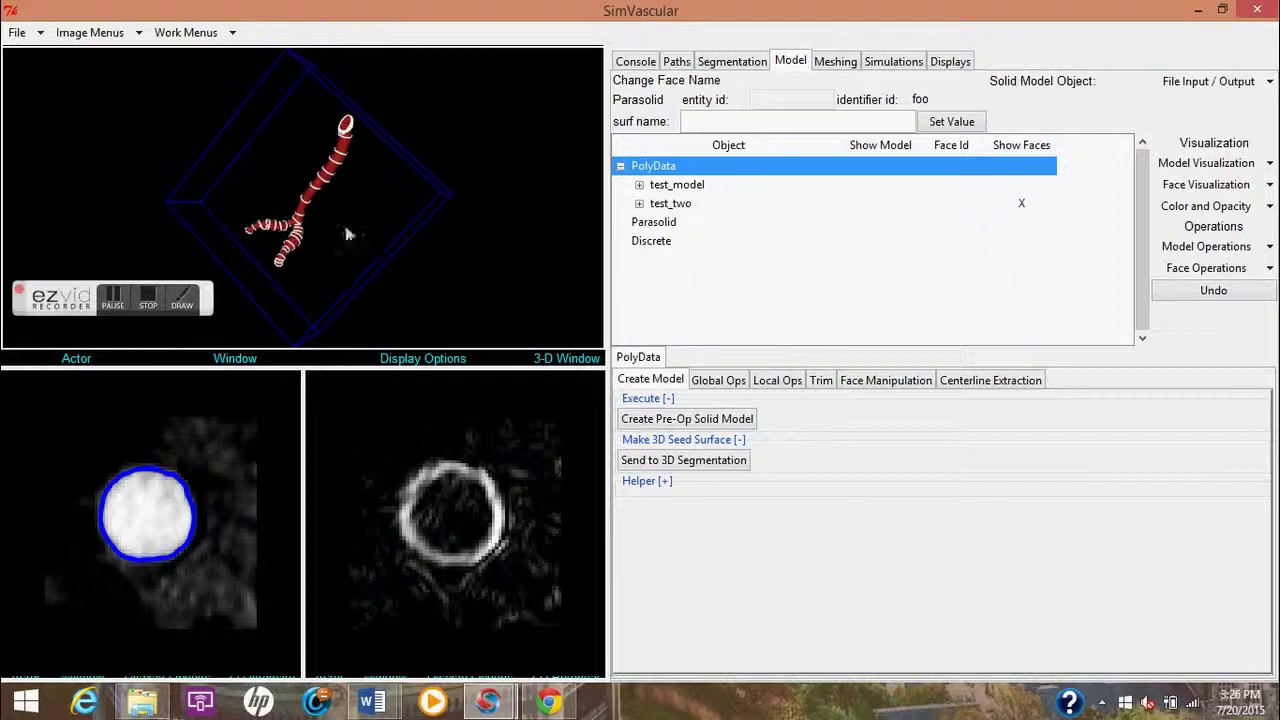
scroll(315, 290, up, 10)
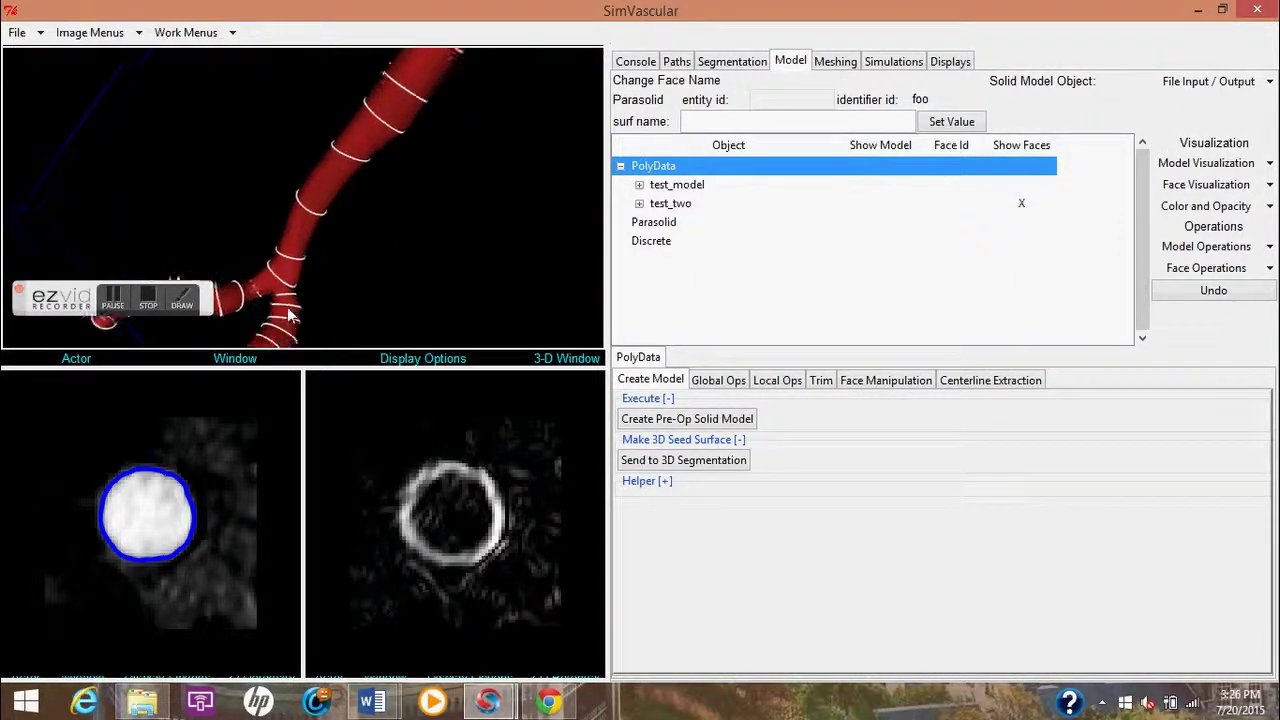
drag(335, 303, 318, 256)
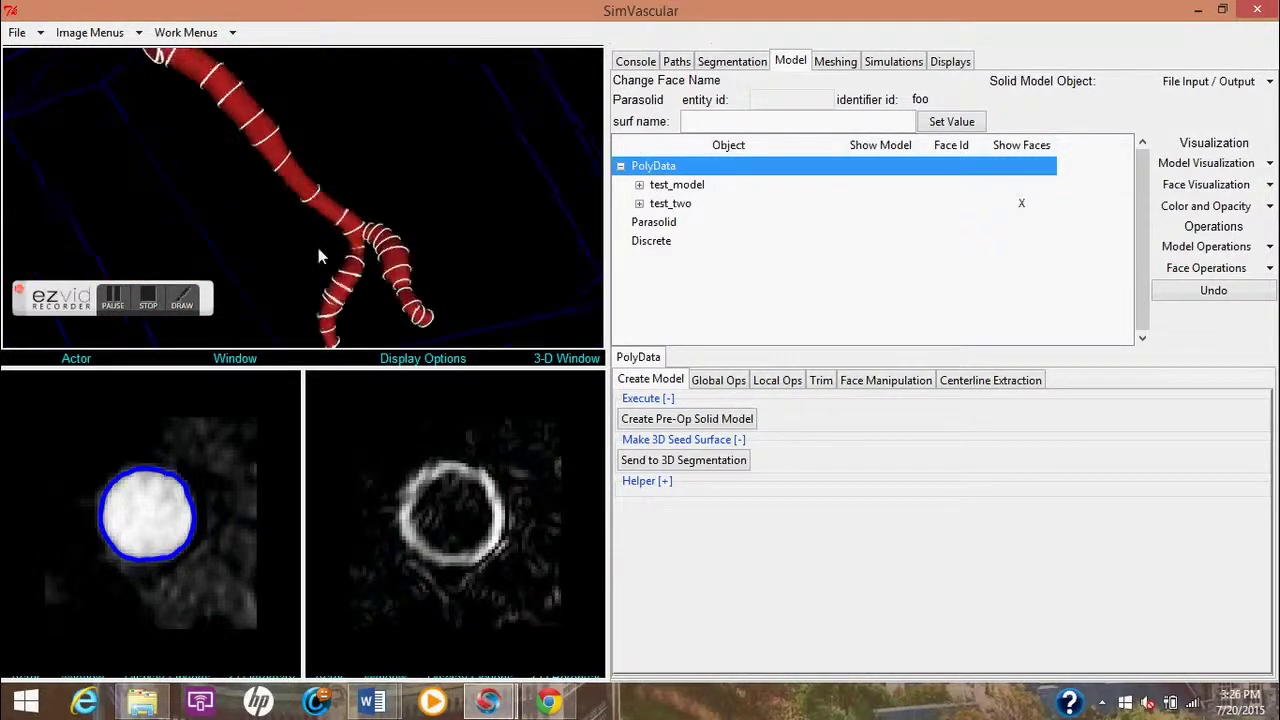
click(667, 204)
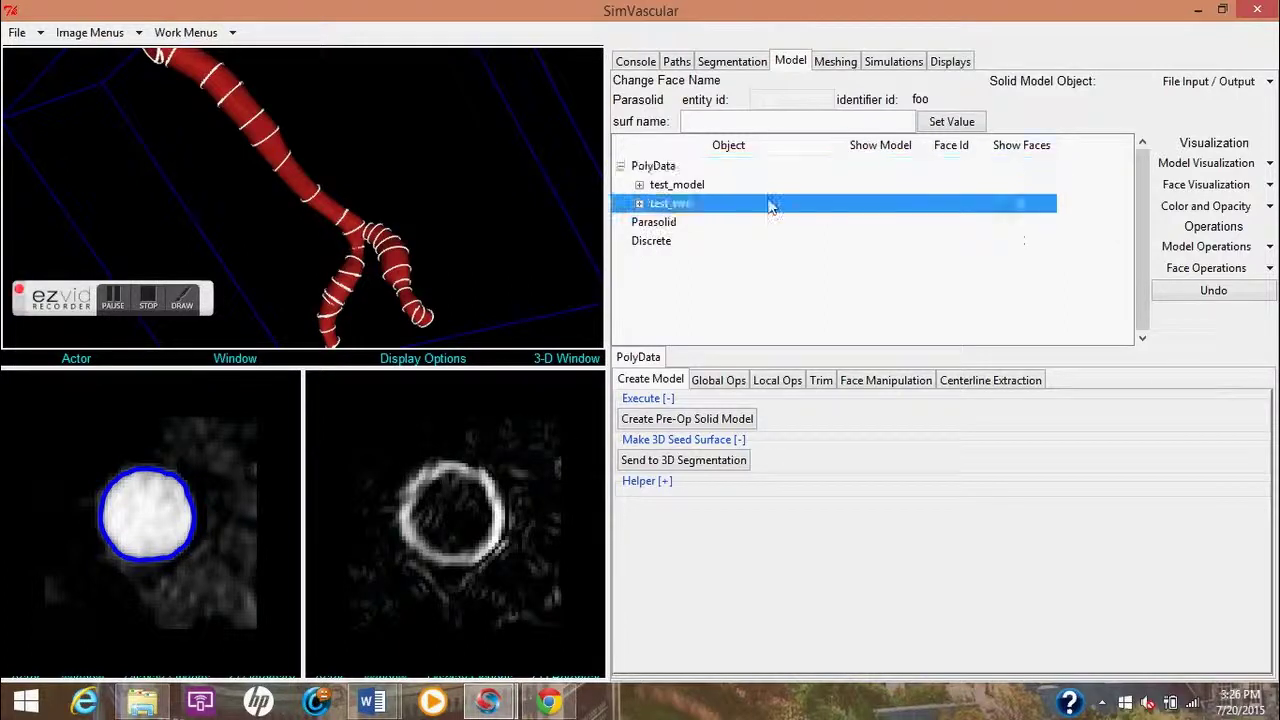
click(1268, 163)
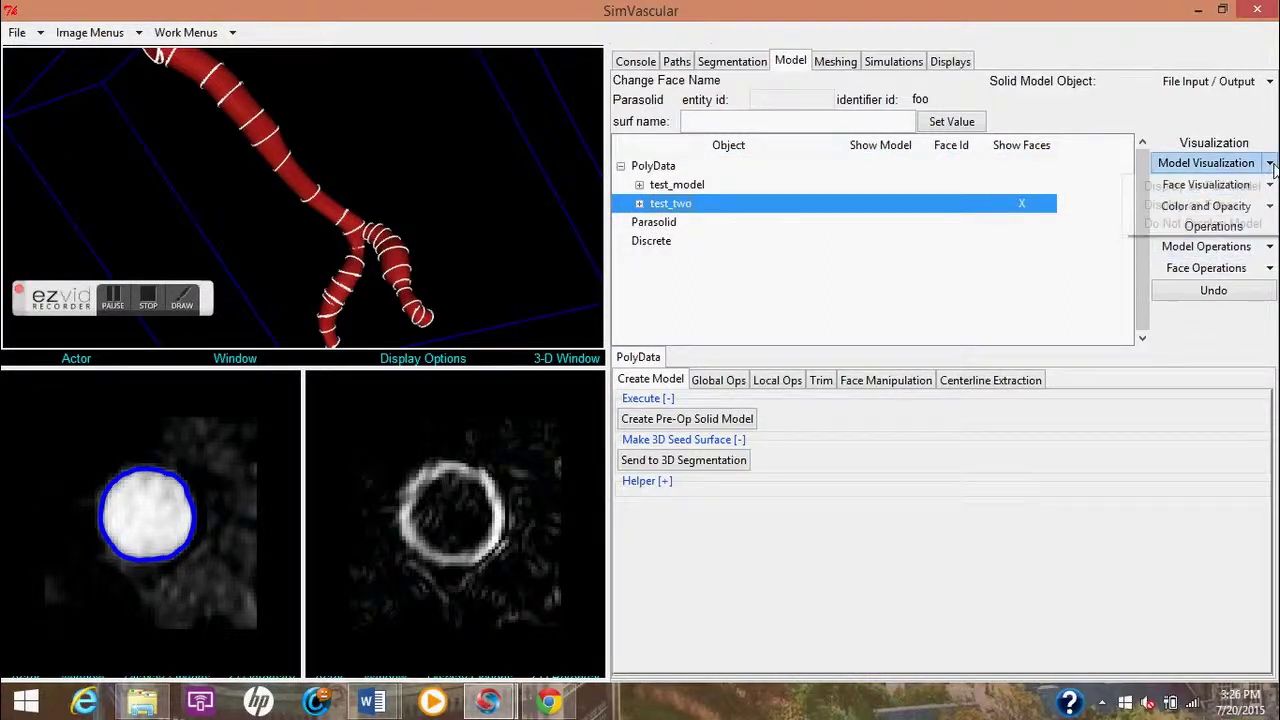
click(1268, 247)
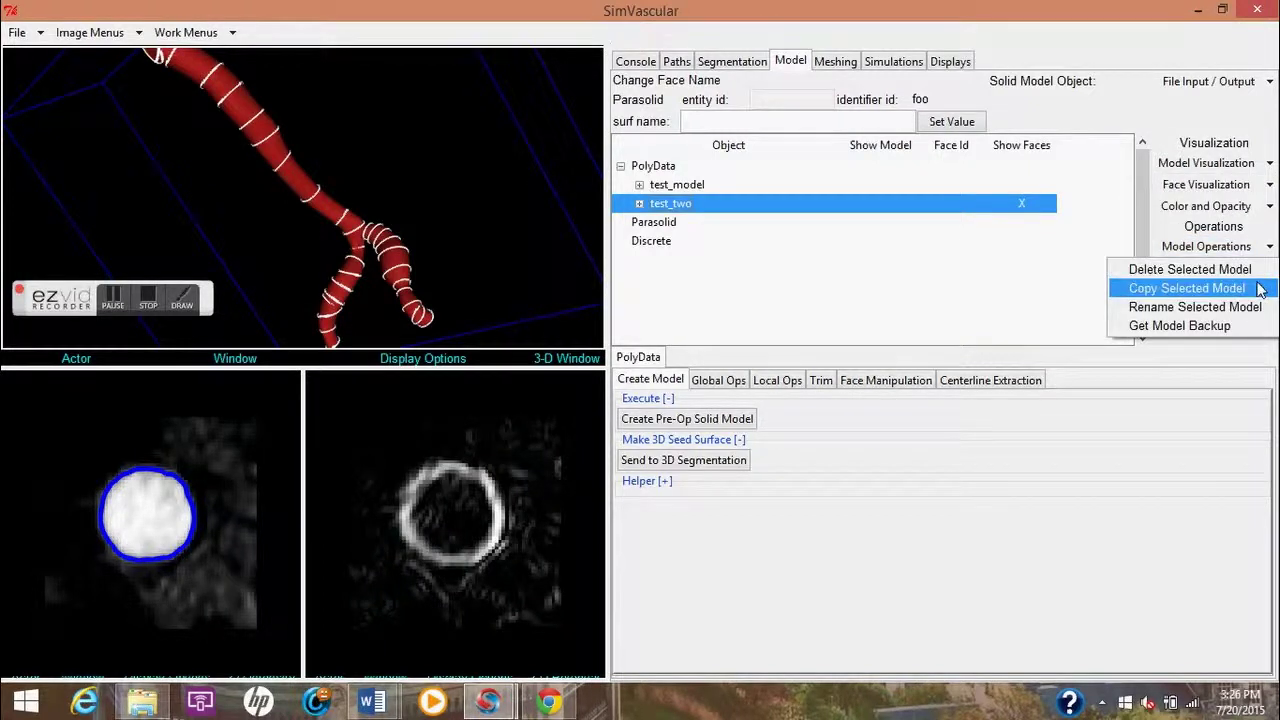
click(1190, 269)
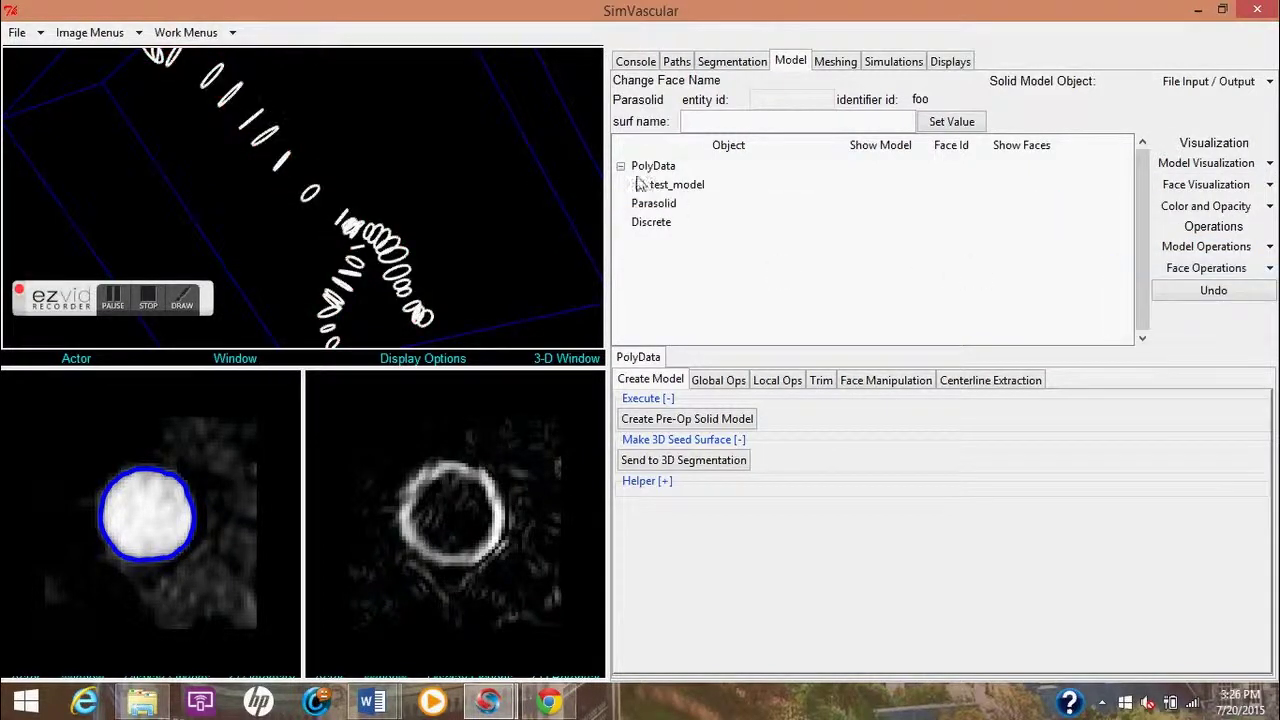
- Display test_model as a full model in the 3D view
click(676, 188)
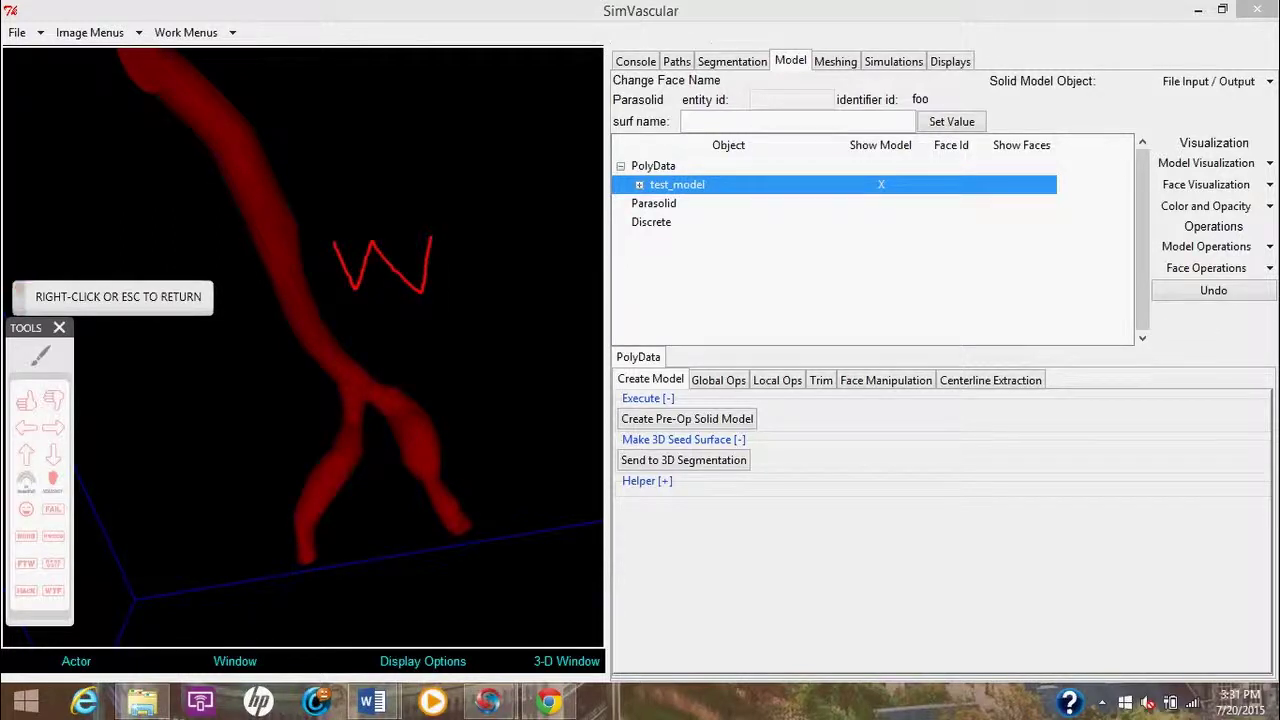
right_click(377, 234)
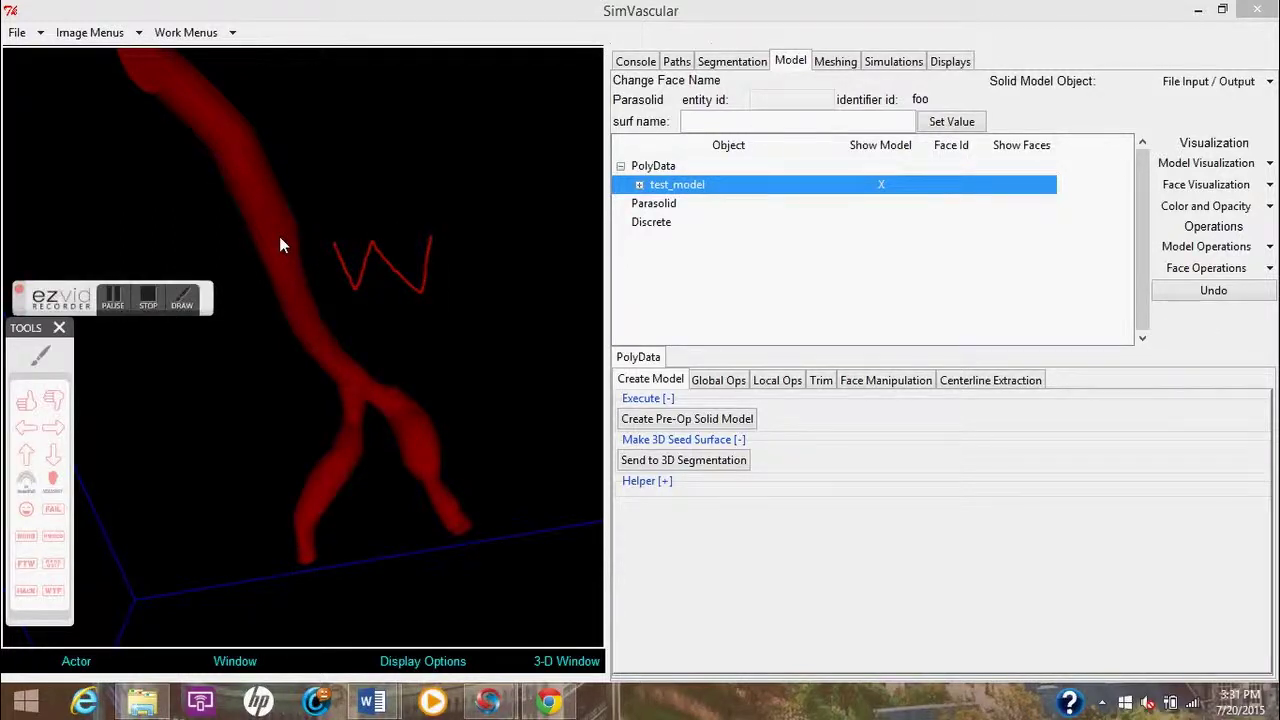
mouse_move(279, 239)
mouse_down()
mouse_move(361, 245)
mouse_move(269, 233)
mouse_up()
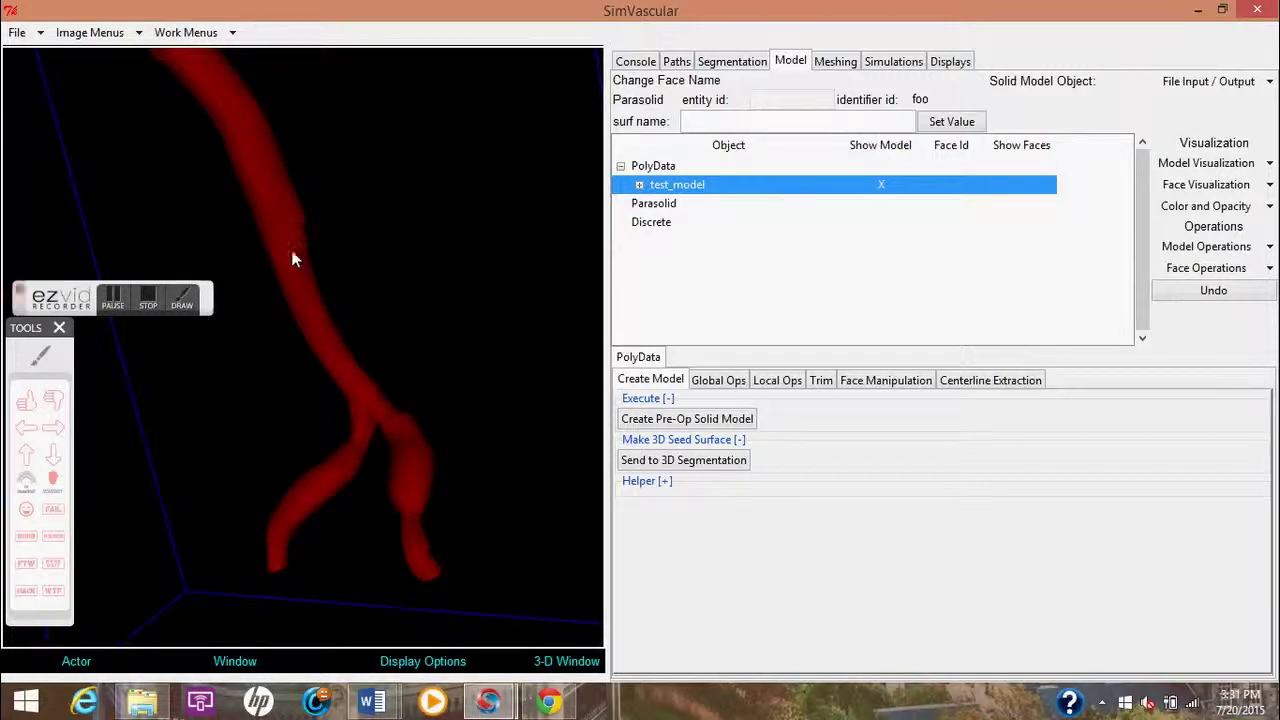
- Switch the displayed test_model to wireframe and back to a shaded surface in the 3D view
click(184, 303)
click(181, 297)
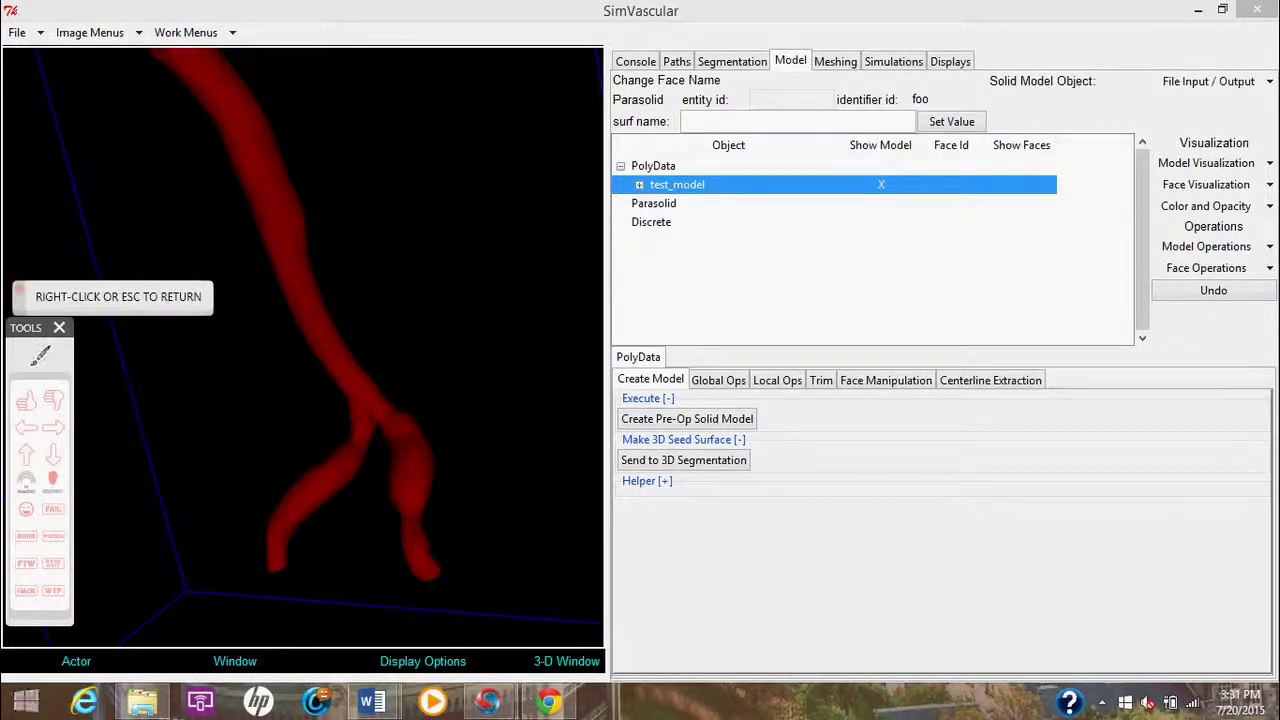
mouse_move(372, 238)
mouse_down()
mouse_move(357, 270)
mouse_move(406, 284)
mouse_up()
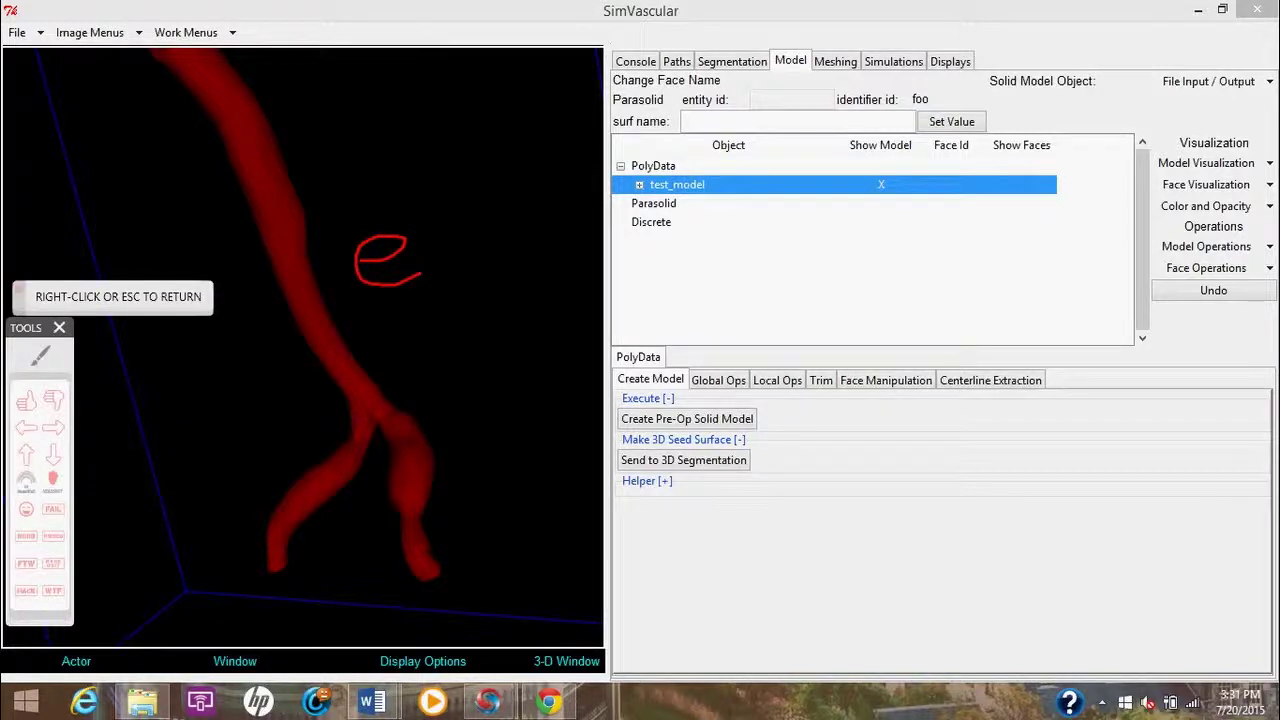
key(Escape)
drag(279, 211, 283, 210)
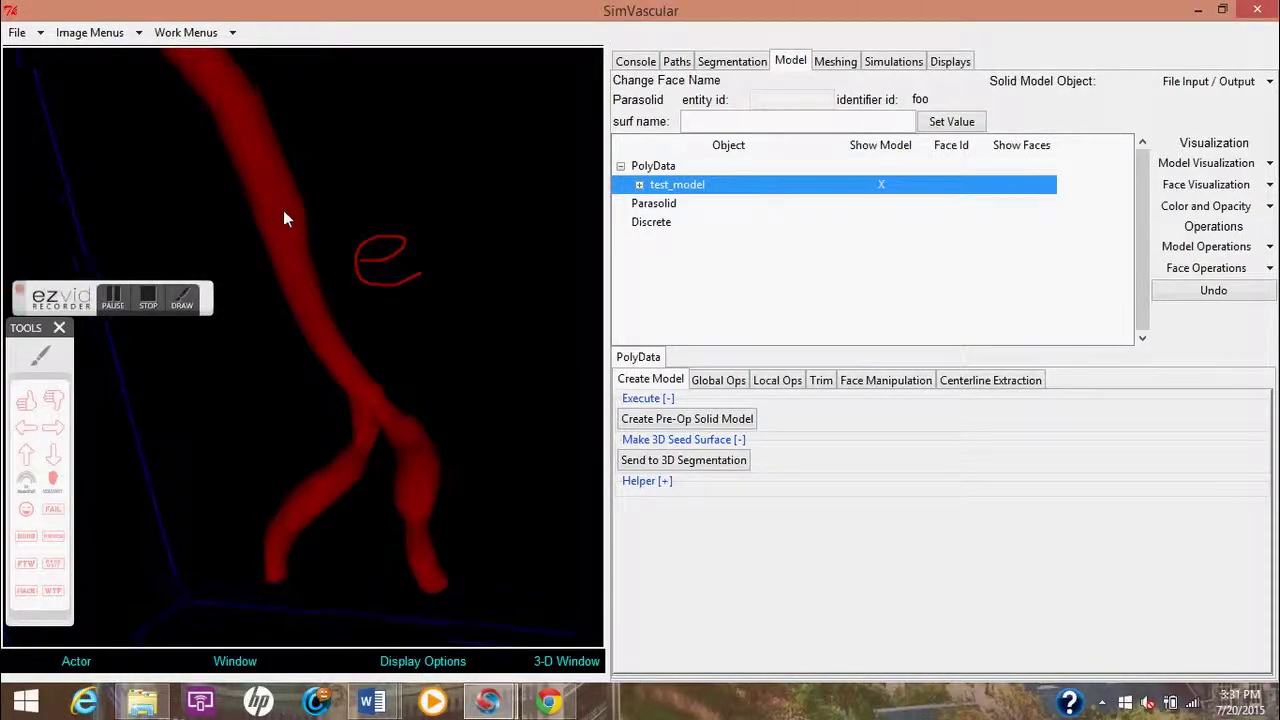
key(w)
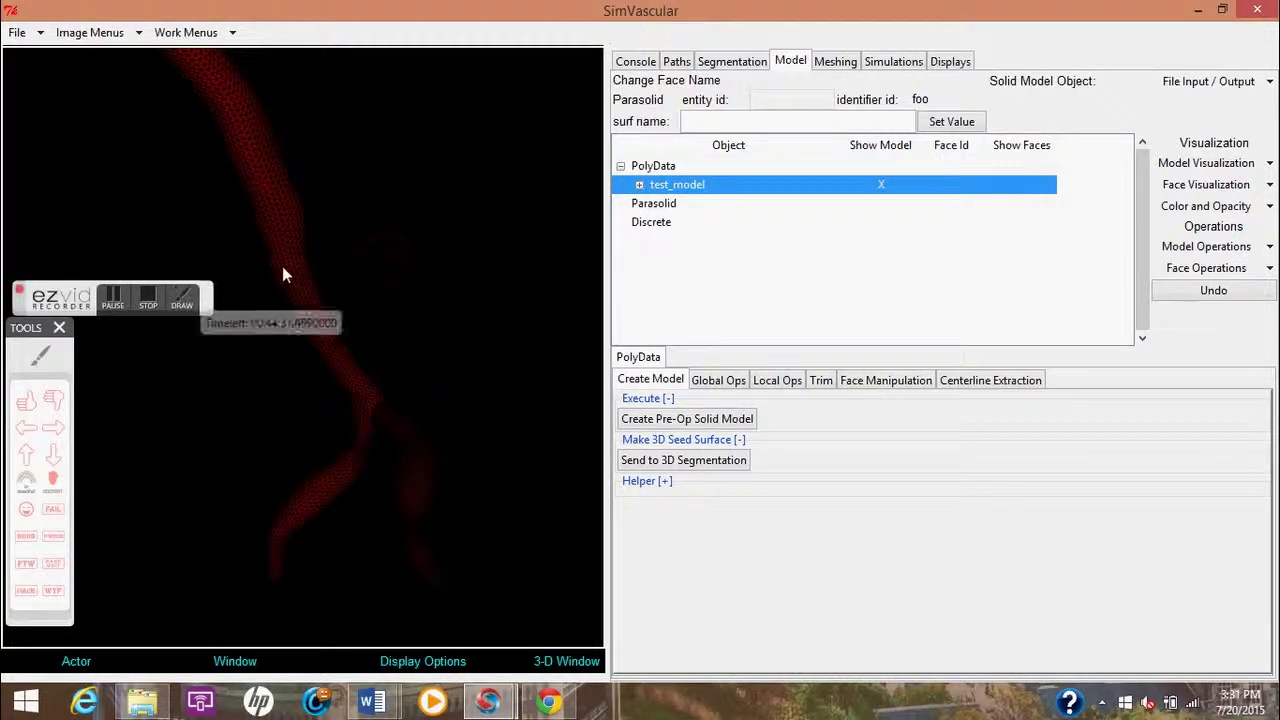
key(s)
drag(343, 251, 369, 246)
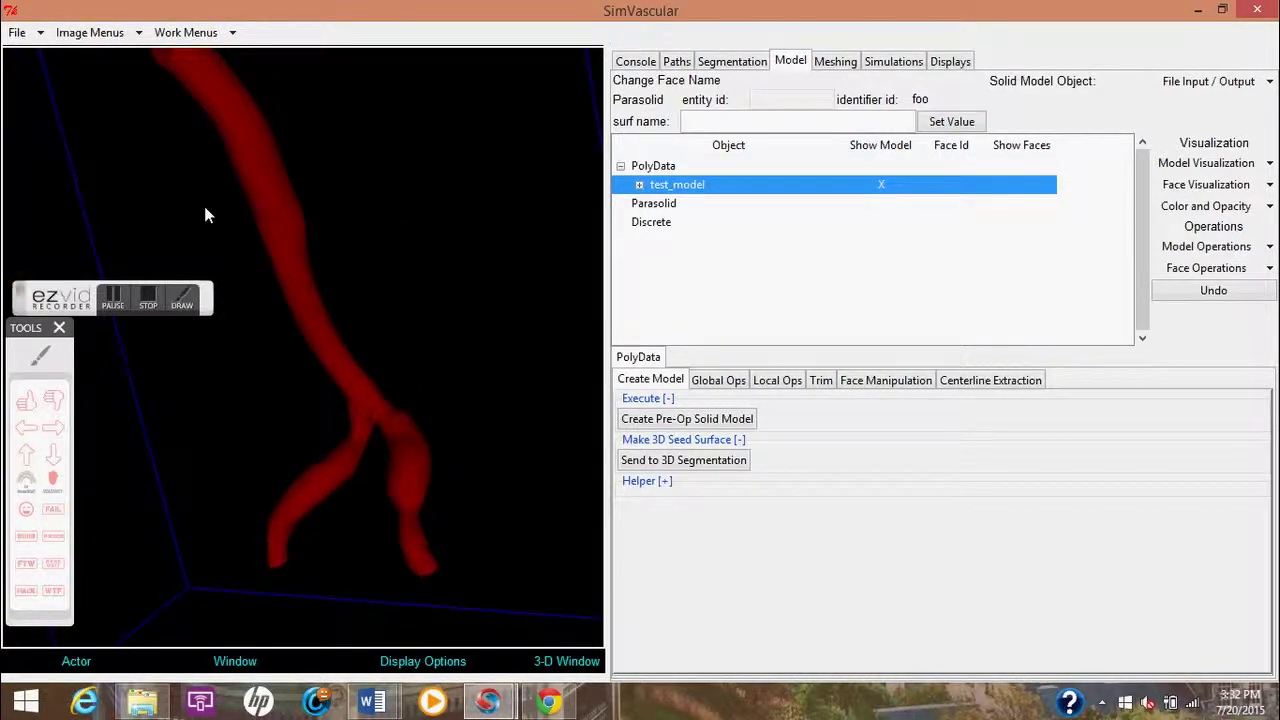
- Highlight a single surface cell on the aorta wall of test_model, above the bifurcation
right_drag(274, 211, 313, 270)
click(184, 299)
click(186, 302)
click(38, 358)
mouse_move(430, 234)
mouse_down()
mouse_move(401, 240)
mouse_move(447, 276)
mouse_up()
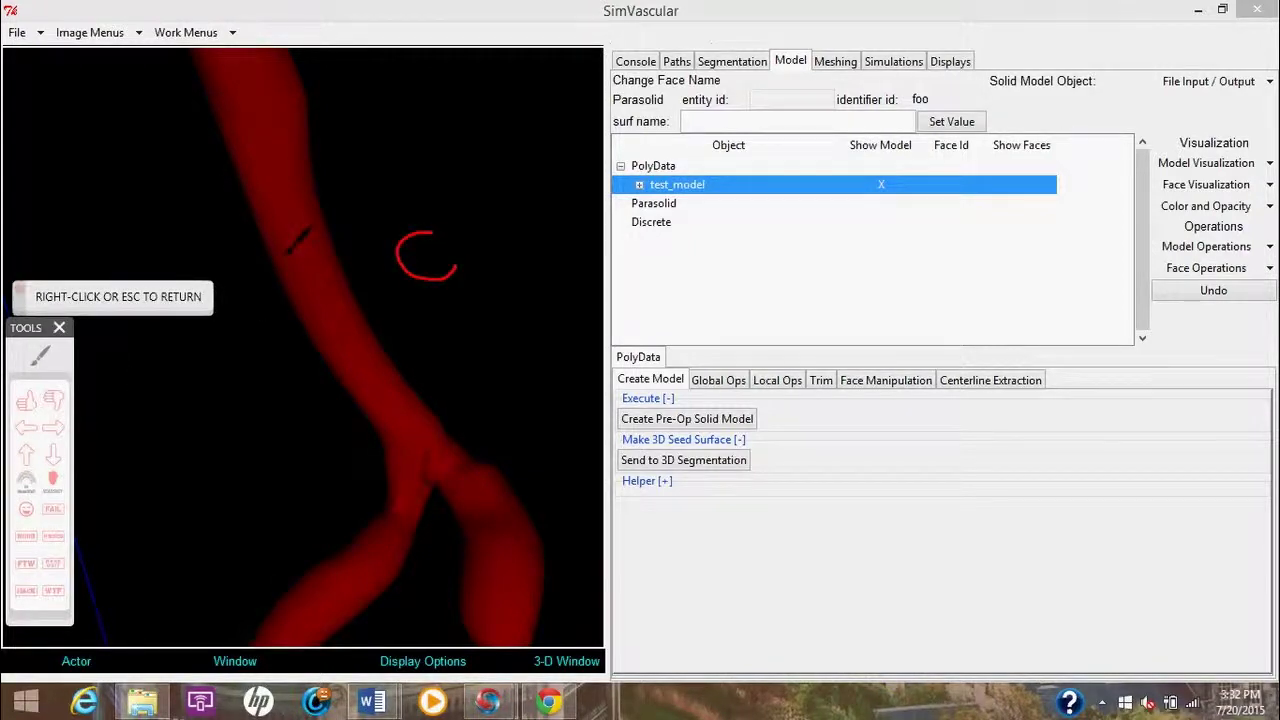
right_click(290, 245)
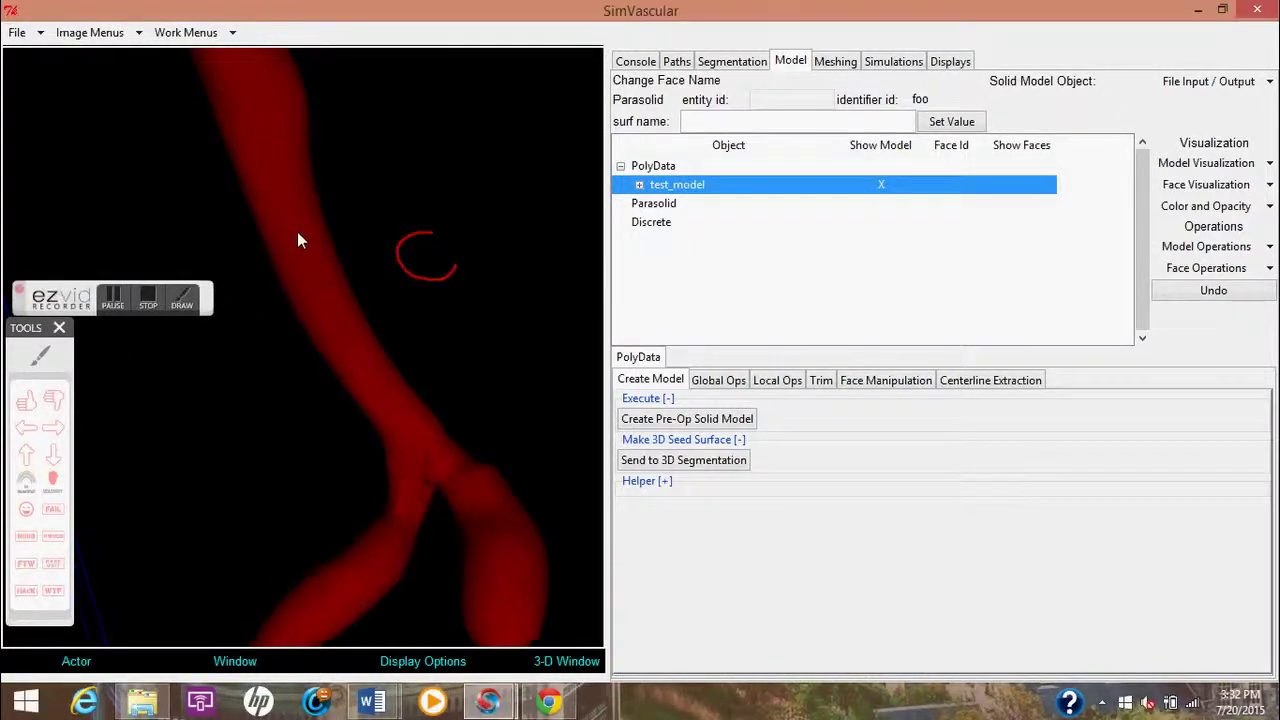
mouse_move(299, 232)
mouse_down()
mouse_move(304, 272)
mouse_move(306, 244)
mouse_up()
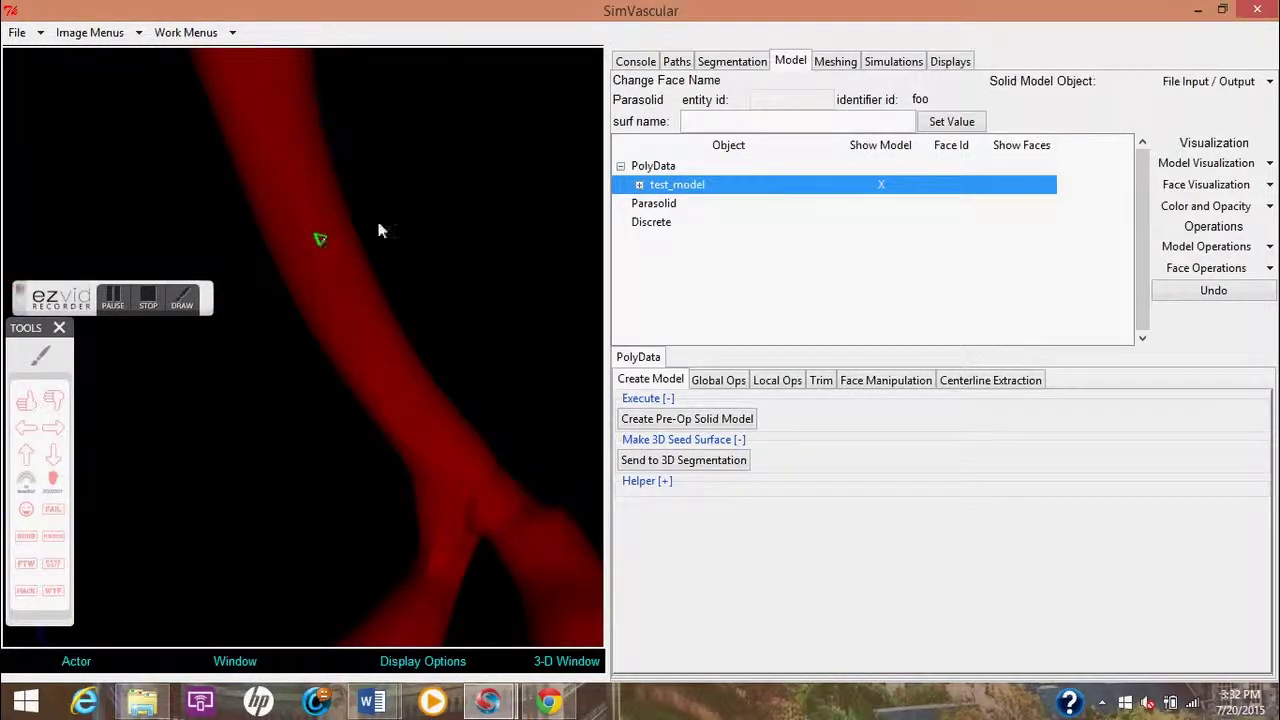
- Clear the highlighted cell and highlight the whole test_model surface in the 3D view
key(c)
drag(328, 220, 333, 210)
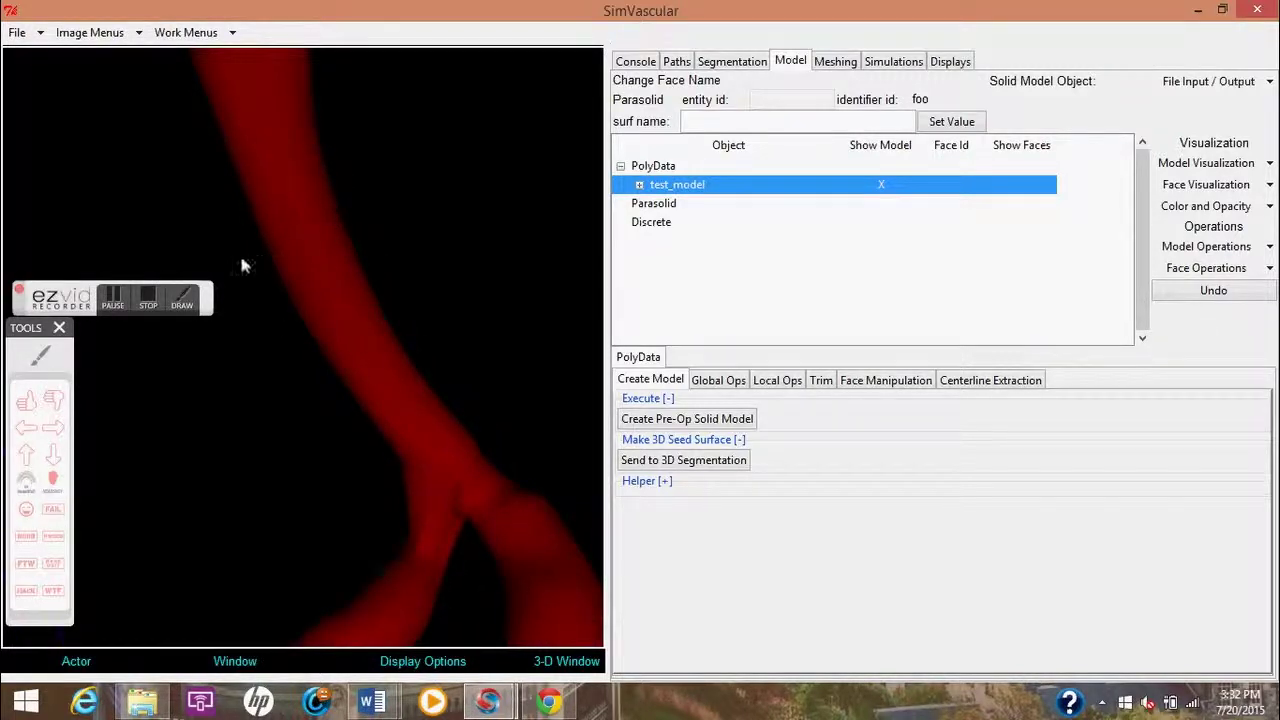
click(182, 298)
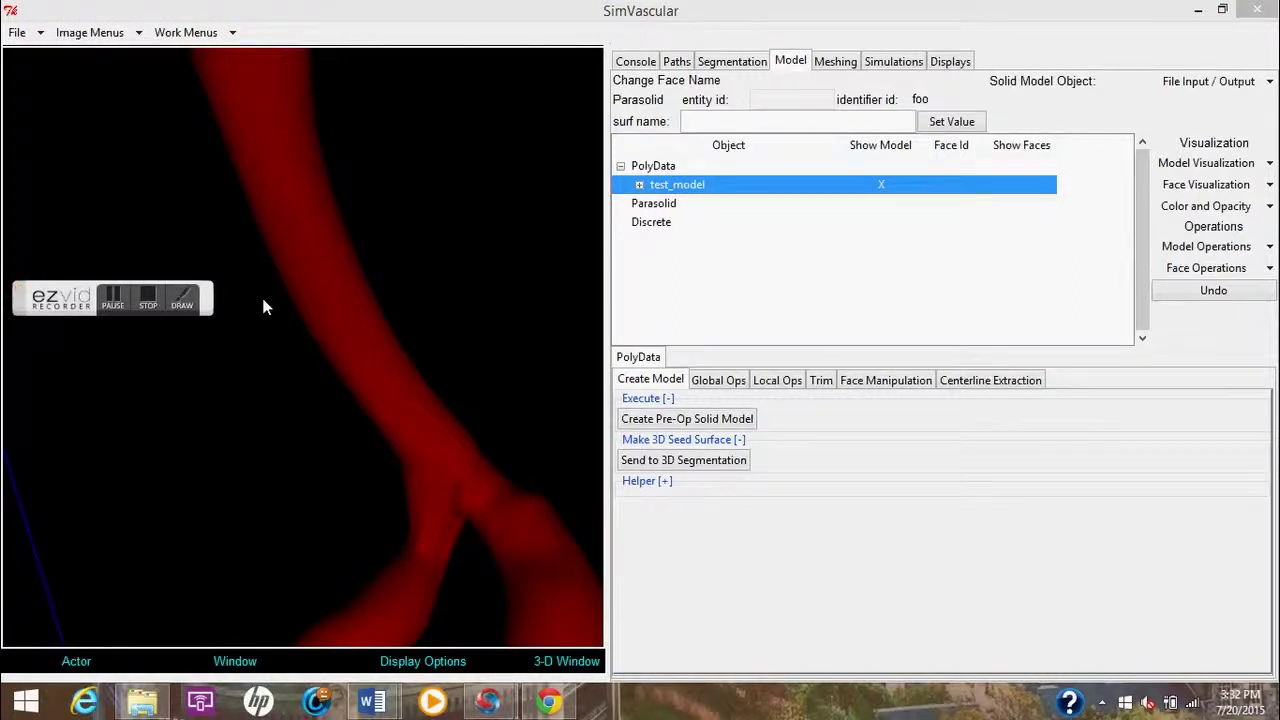
click(182, 298)
drag(410, 193, 410, 266)
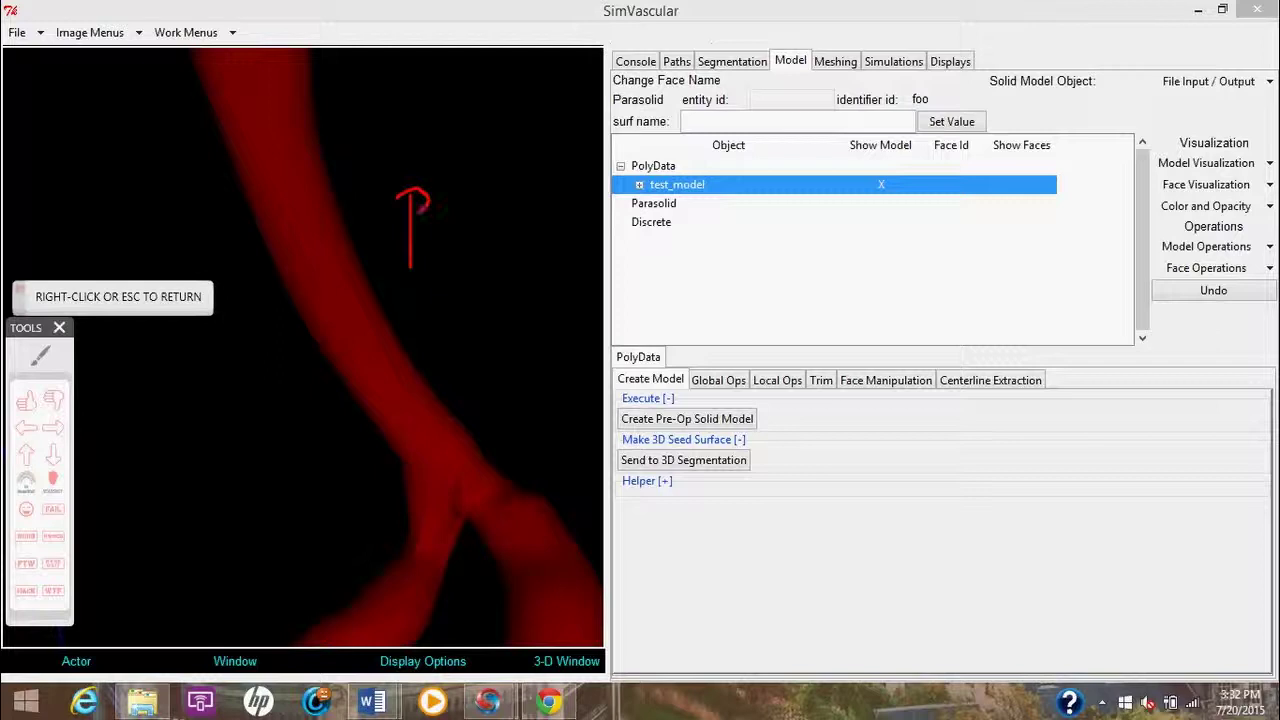
right_click(330, 242)
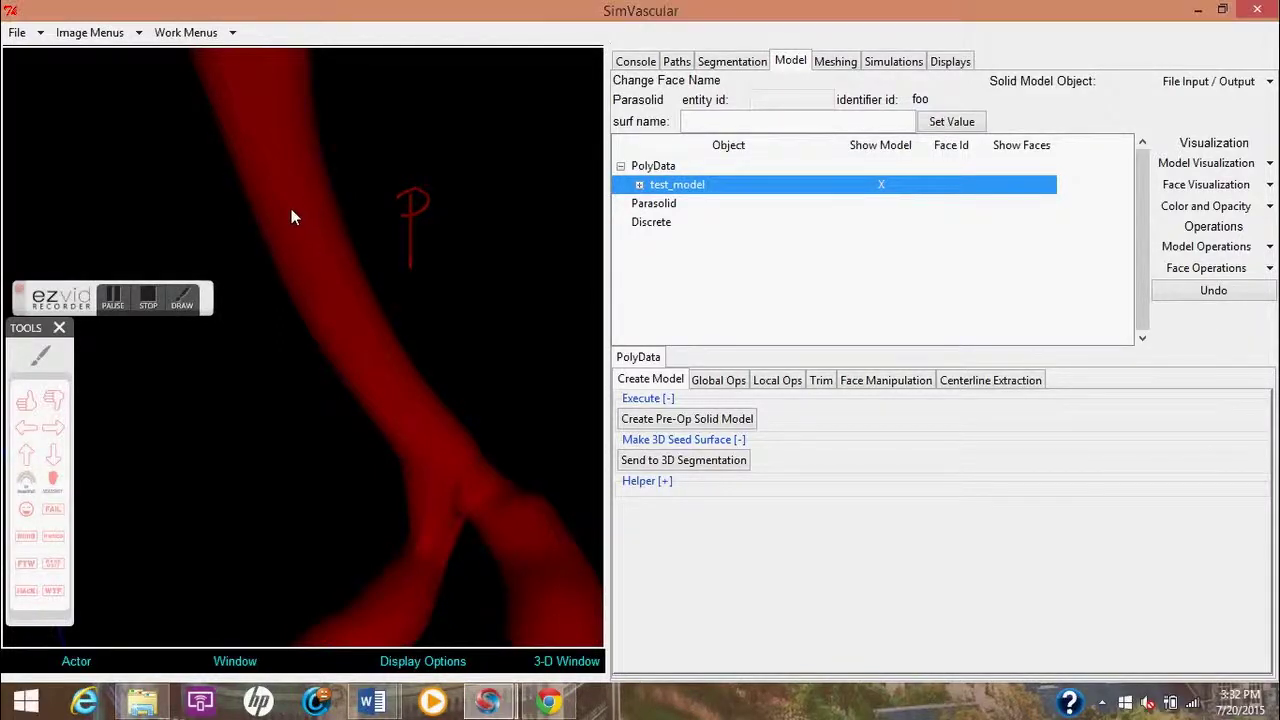
scroll(324, 221, down, 5)
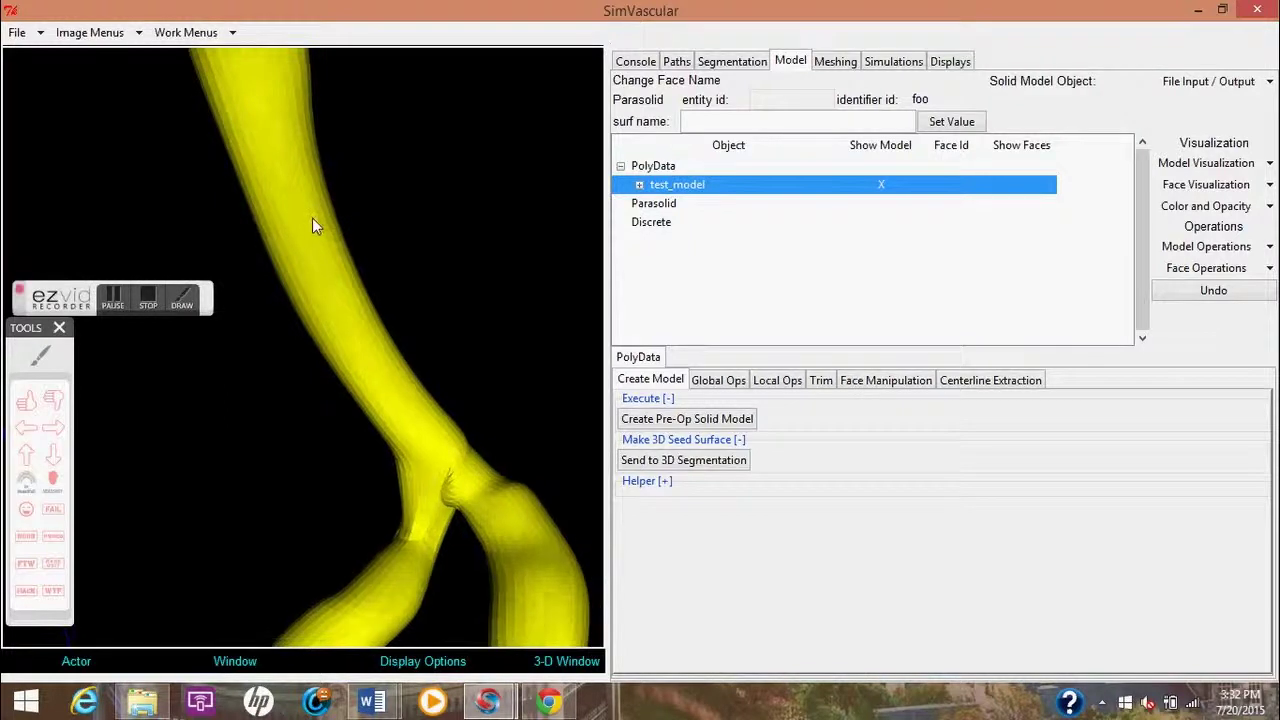
drag(322, 150, 322, 136)
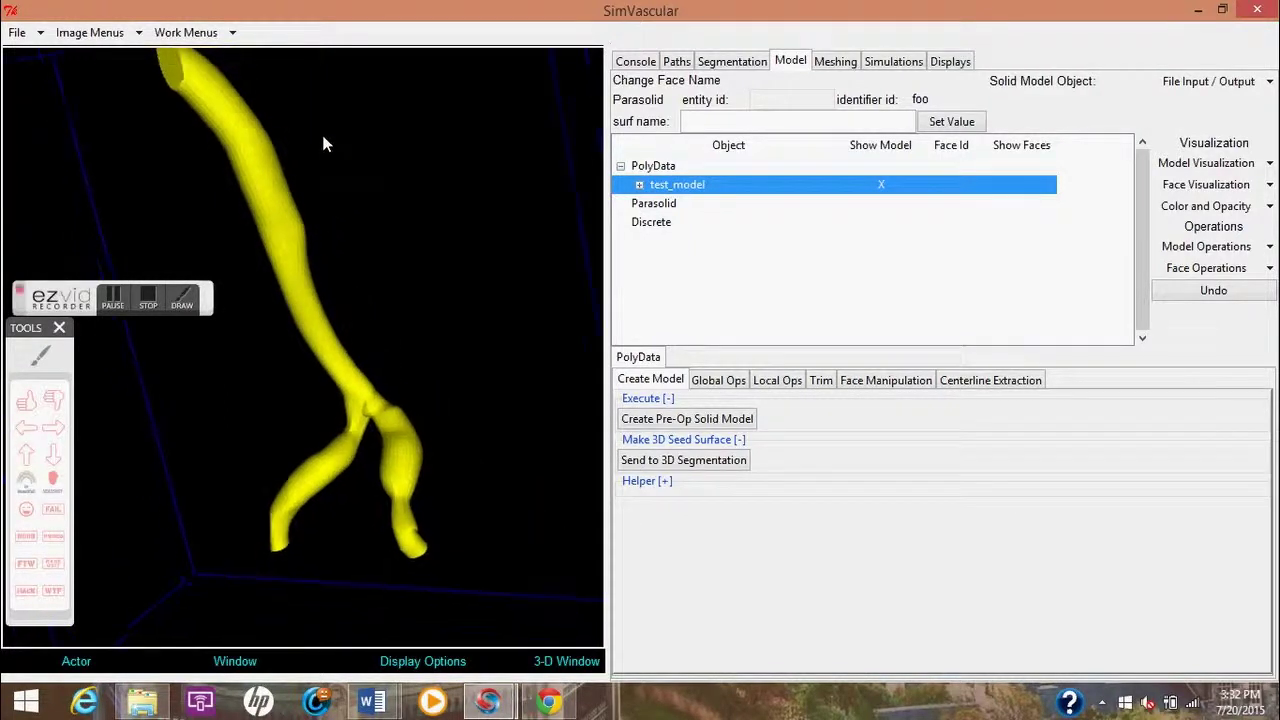
click(115, 292)
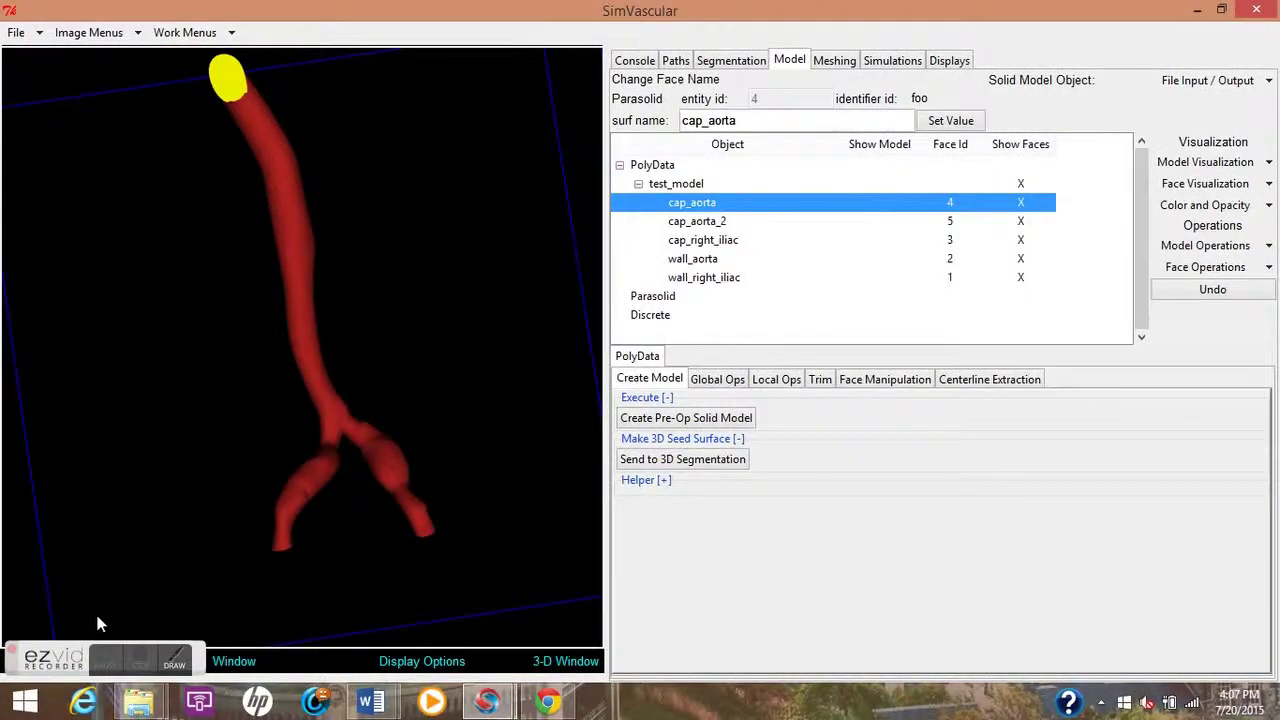
drag(66, 656, 135, 376)
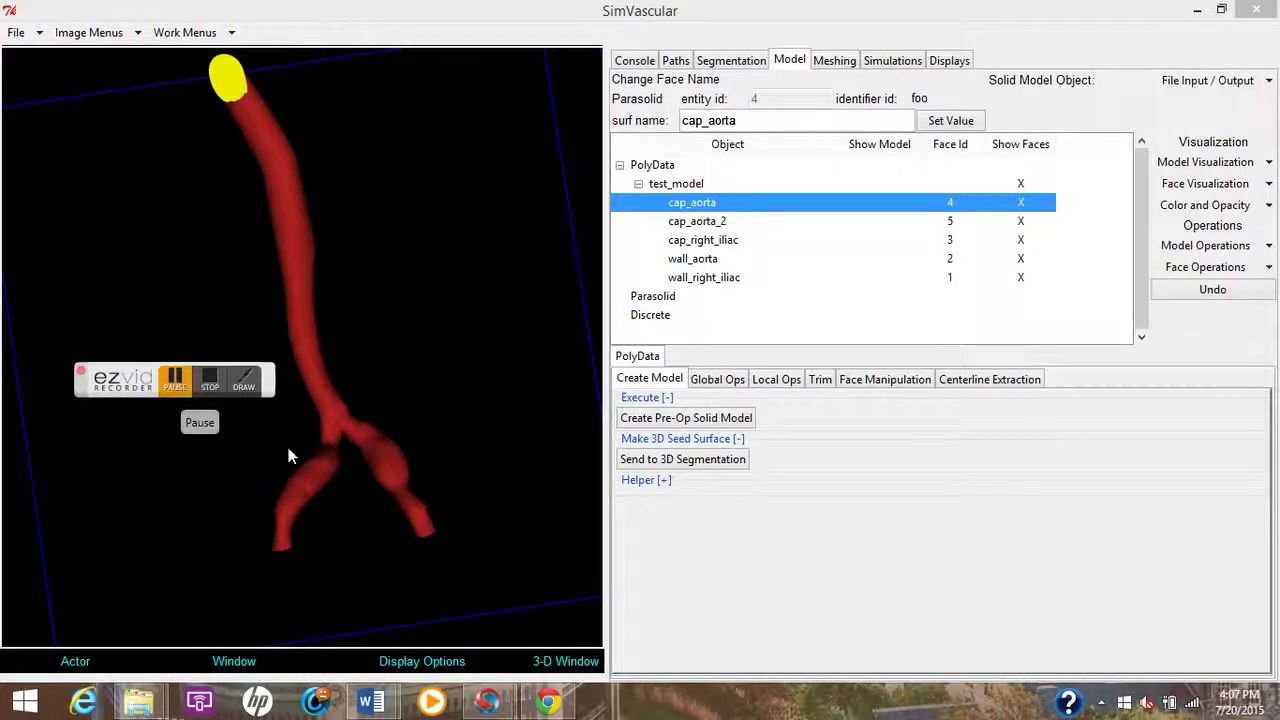
click(246, 382)
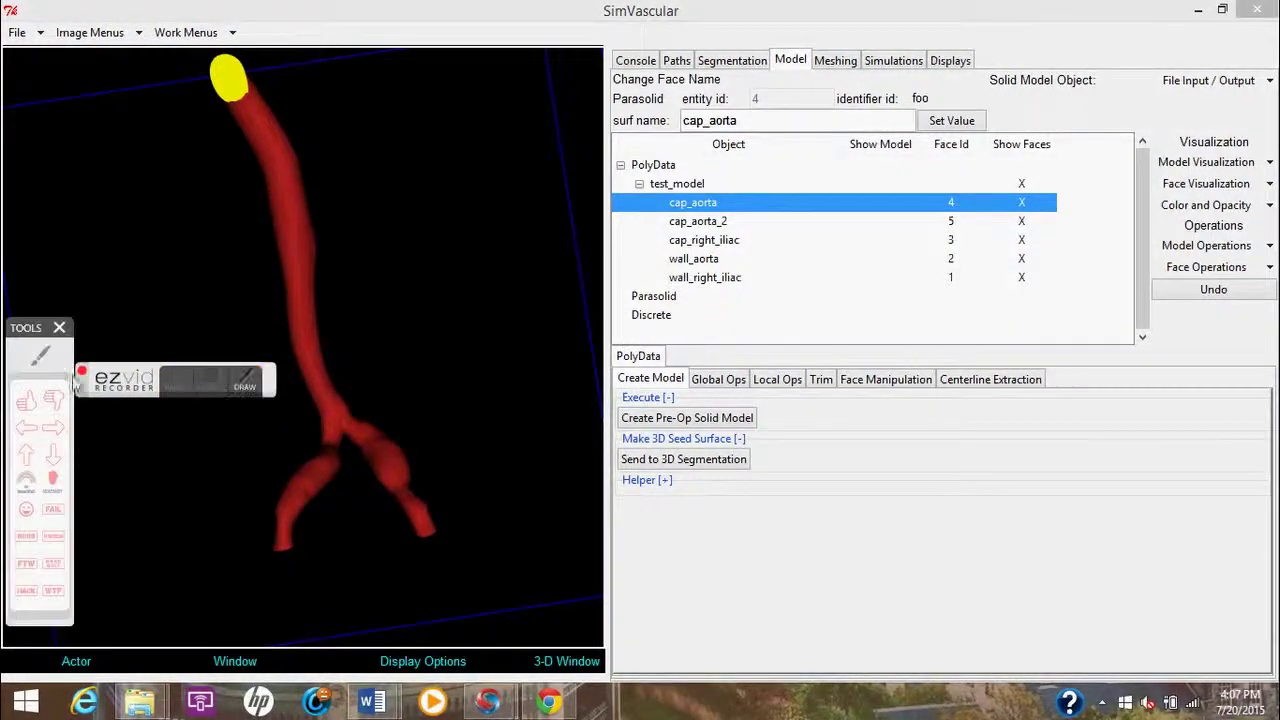
click(40, 356)
mouse_move(616, 127)
mouse_down()
mouse_move(750, 100)
mouse_move(690, 150)
mouse_move(618, 118)
mouse_move(640, 92)
mouse_up()
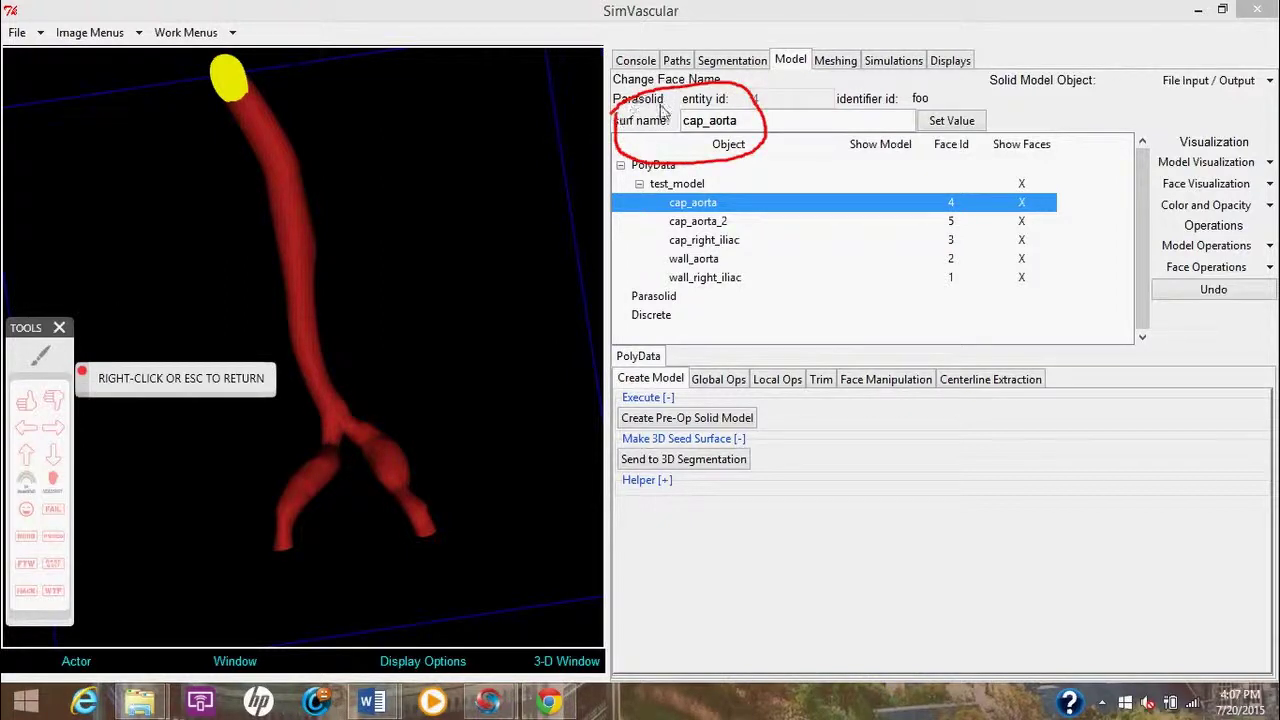
right_click(660, 110)
- Rename the cap_aorta face of test_model to inflow_aorta
drag(738, 121, 680, 122)
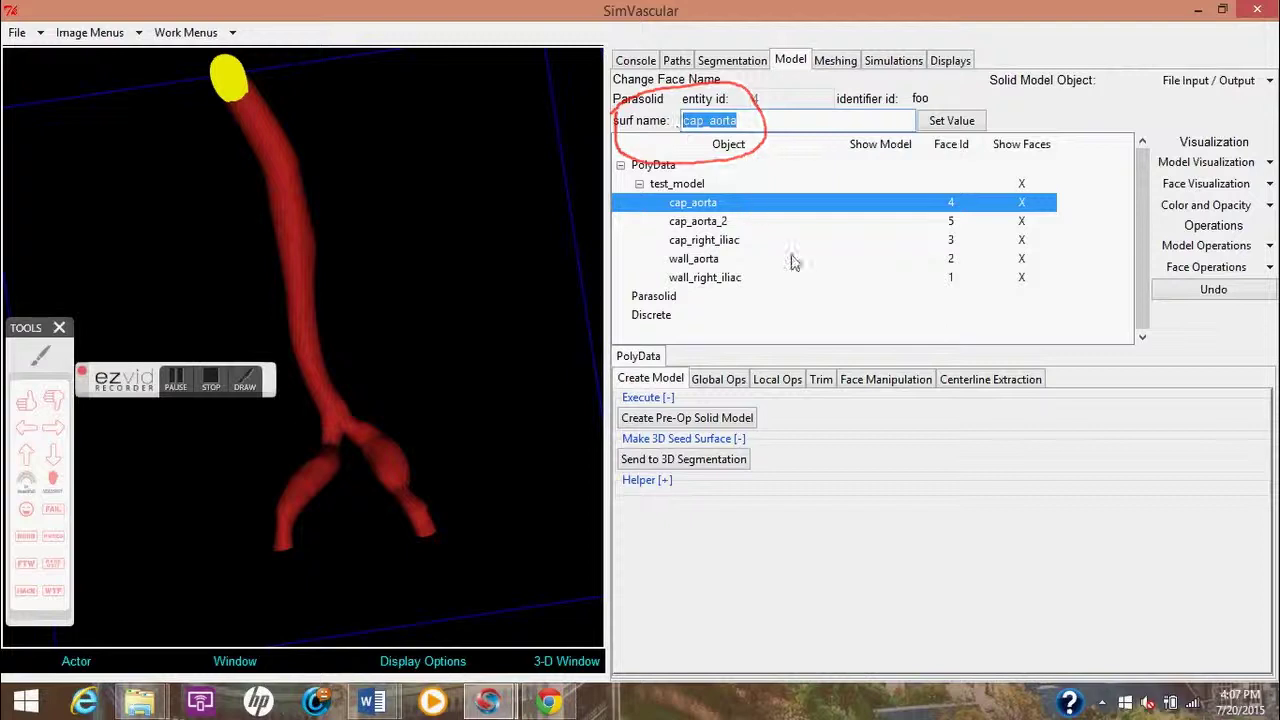
text(inflo)
key(BackSpace)
key(BackSpace)
text(low)
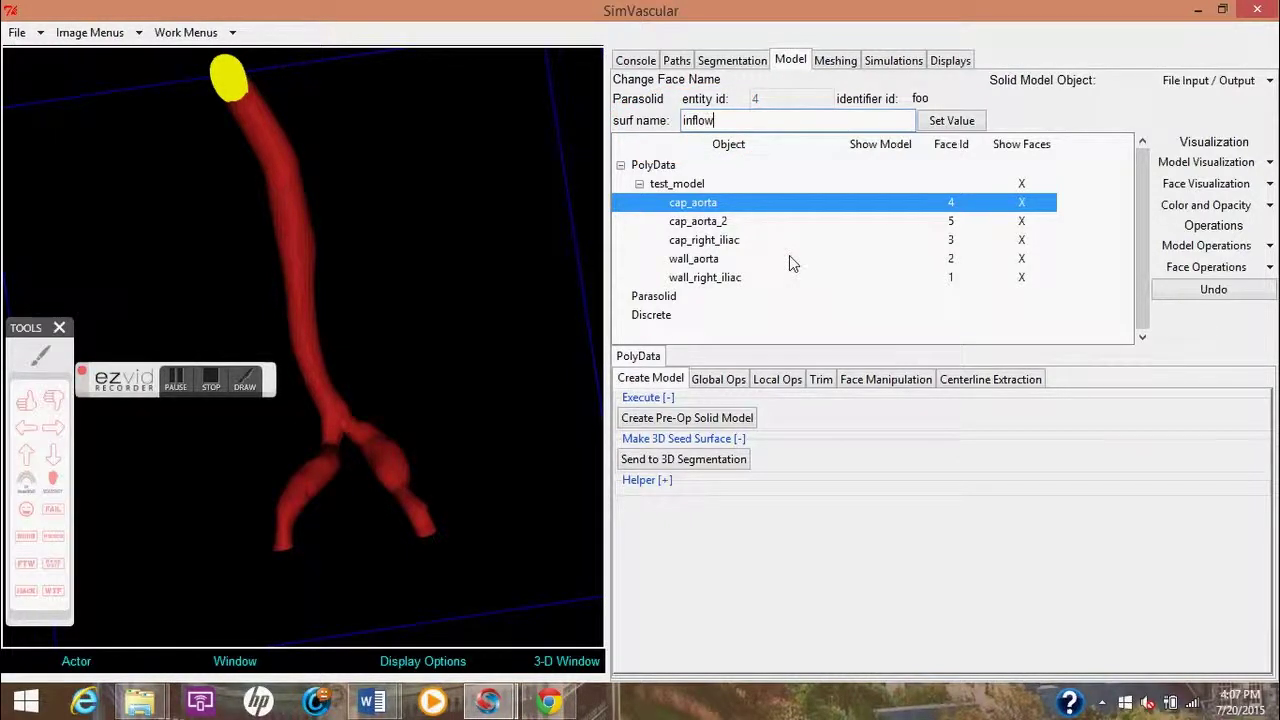
text(_aorta)
click(937, 122)
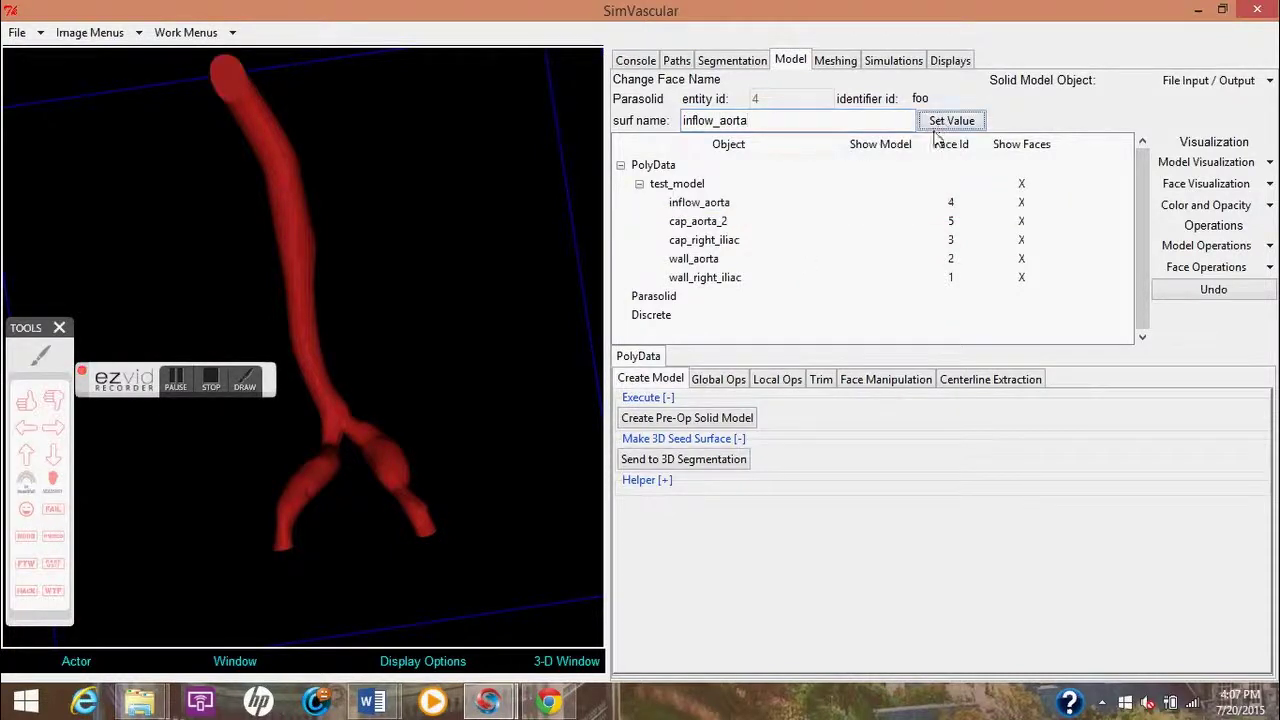
click(176, 378)
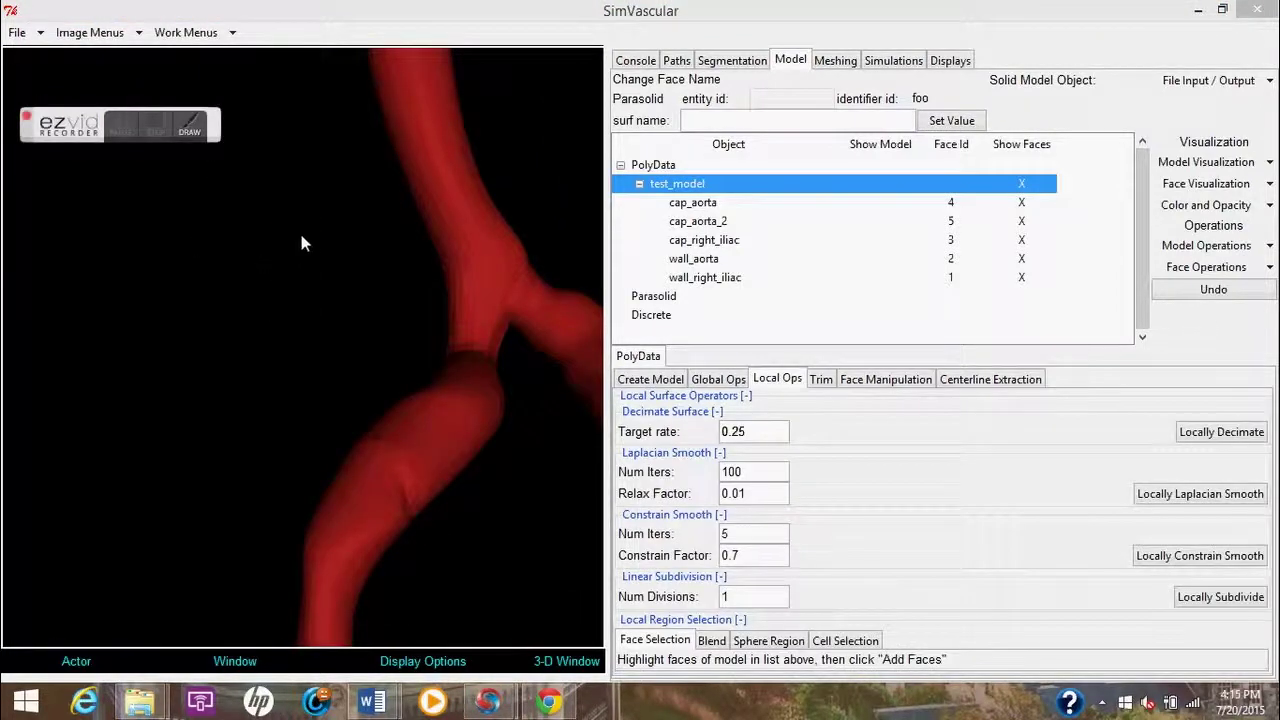
- Add the wall_aorta and wall_right_iliac faces of test_model to the local operation region
drag(302, 243, 289, 266)
drag(478, 272, 476, 303)
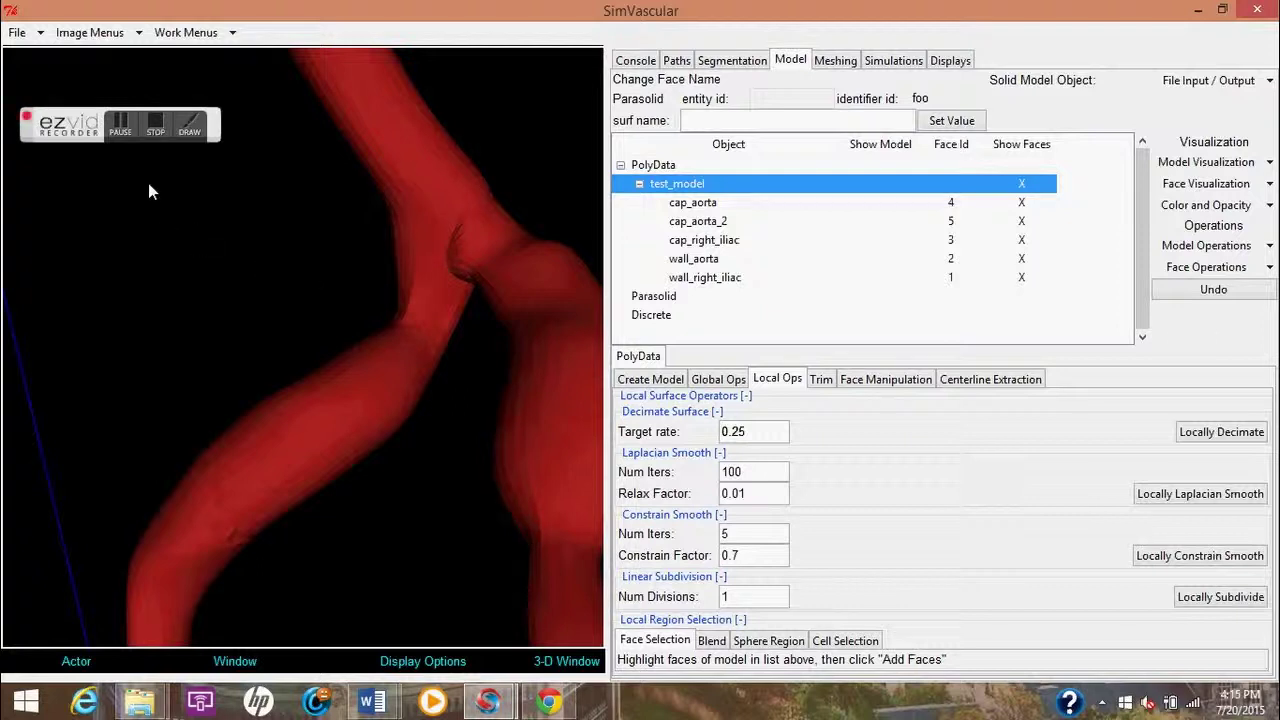
click(742, 259)
click(742, 279)
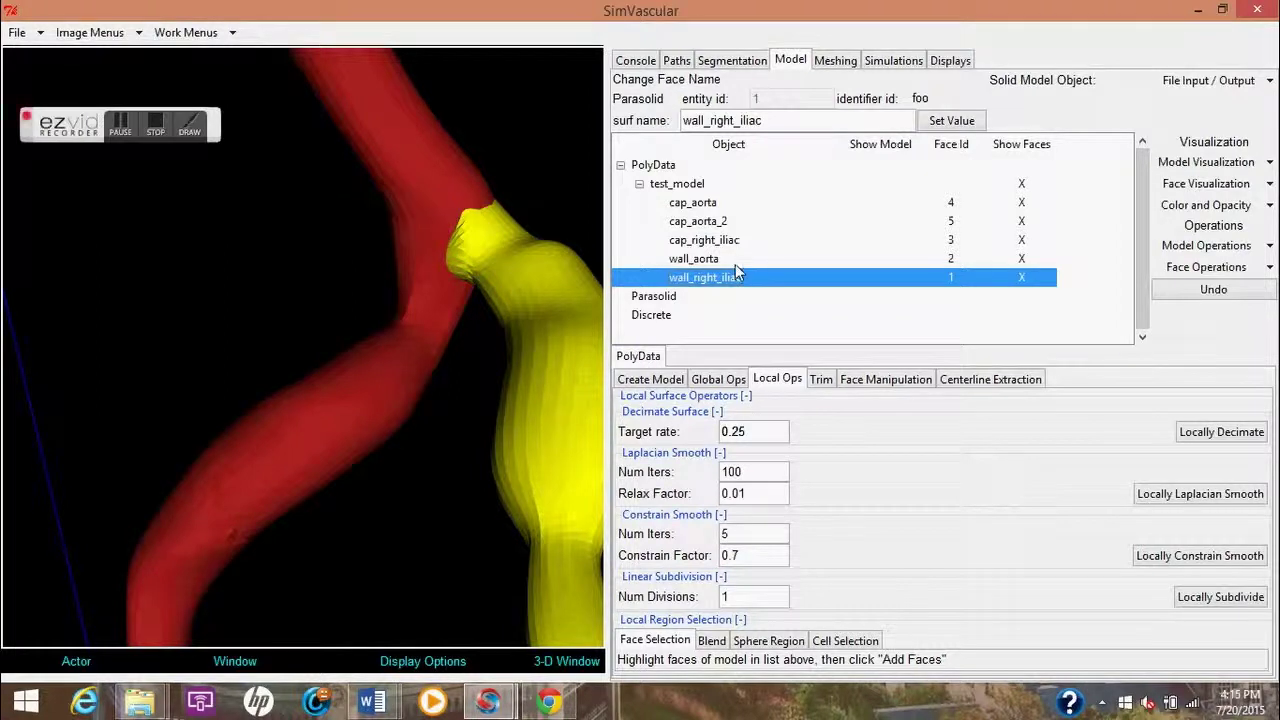
ctrl+click(733, 262)
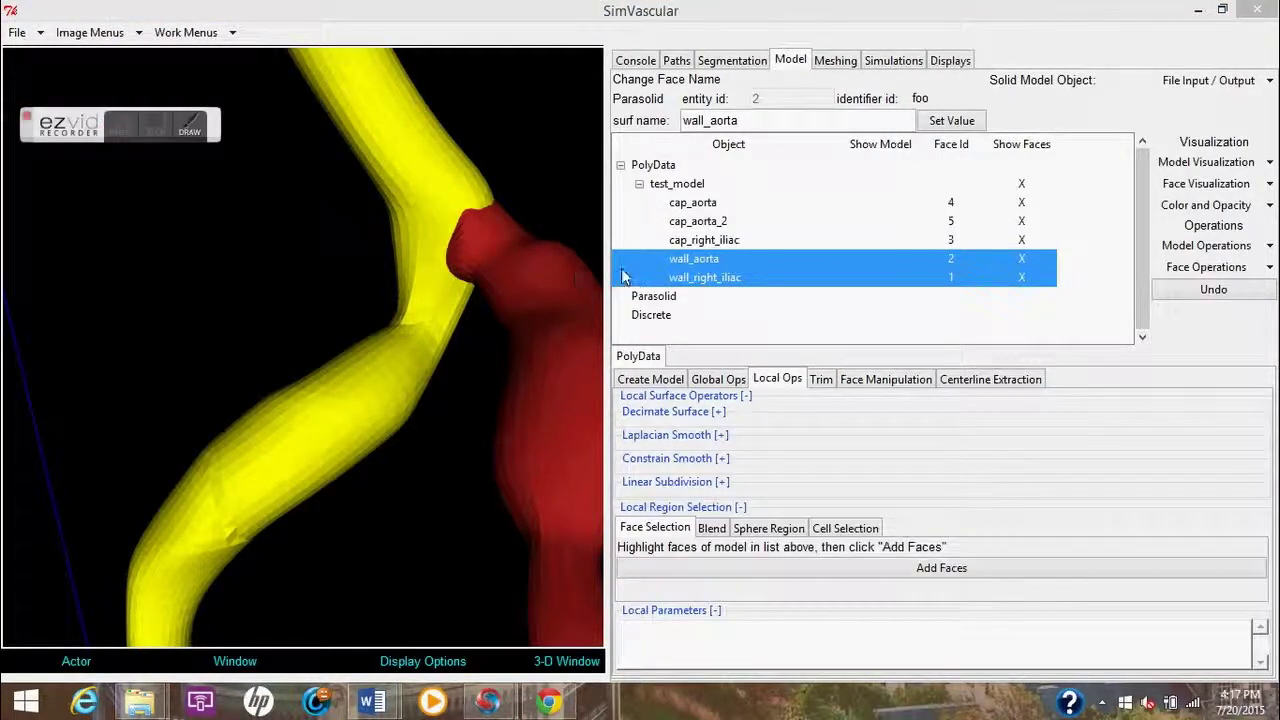
click(830, 568)
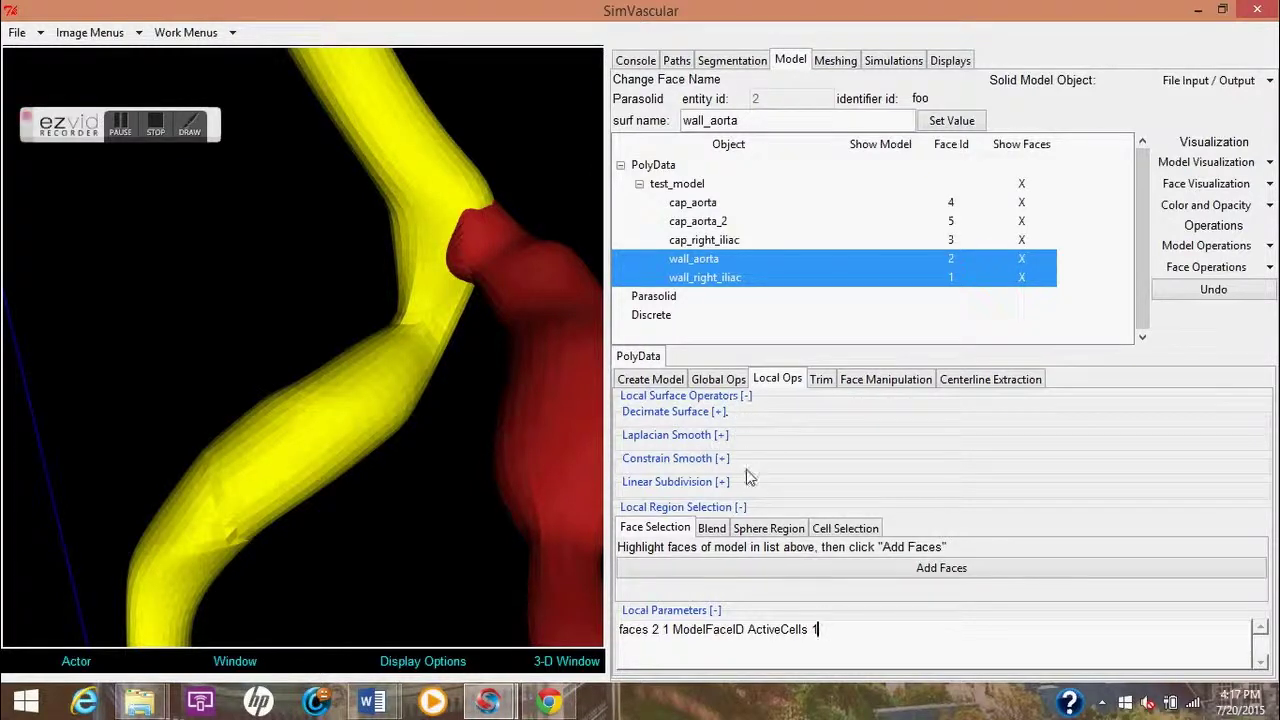
- Locally decimate the wall_aorta and wall_right_iliac faces with a target rate of 0.25
click(718, 413)
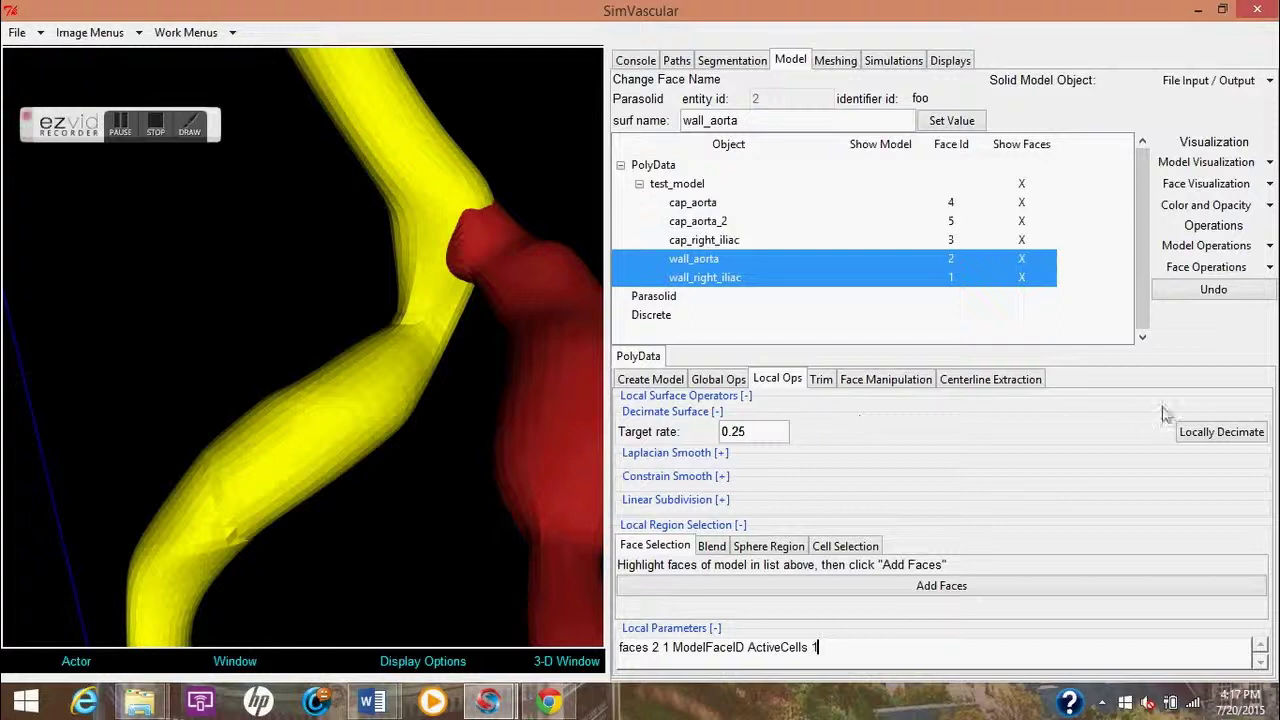
click(1205, 432)
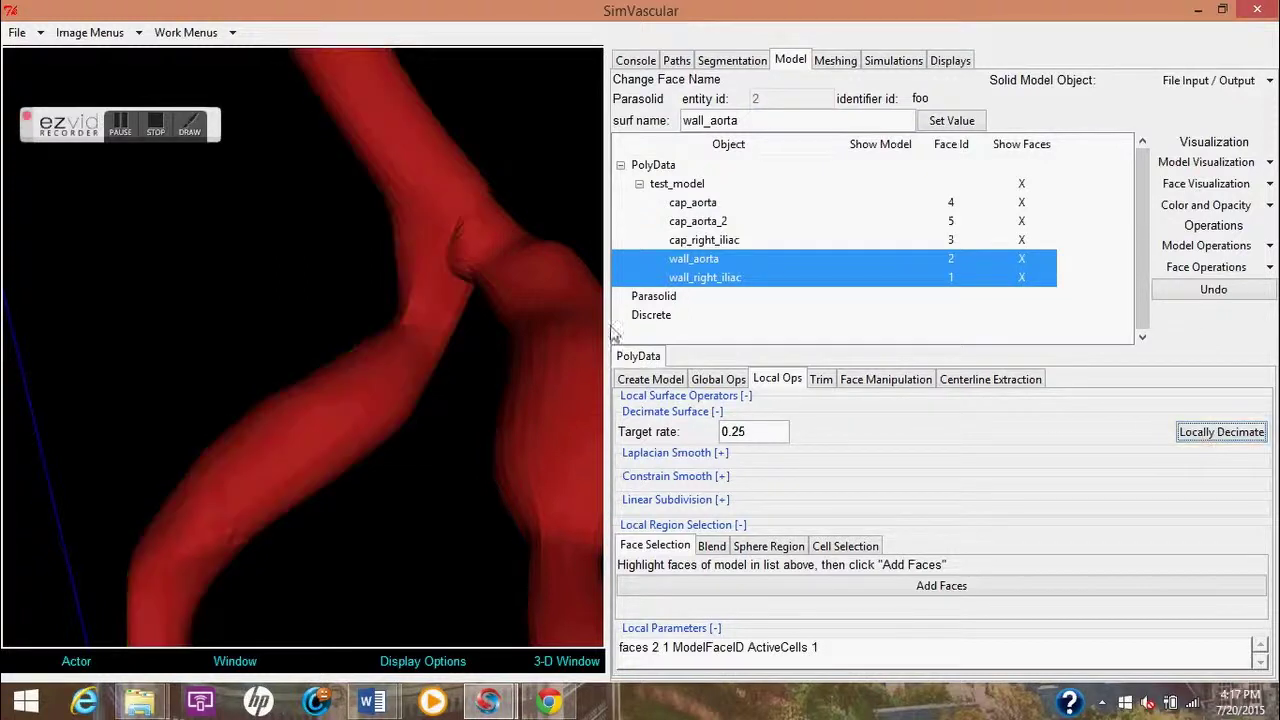
drag(475, 283, 531, 294)
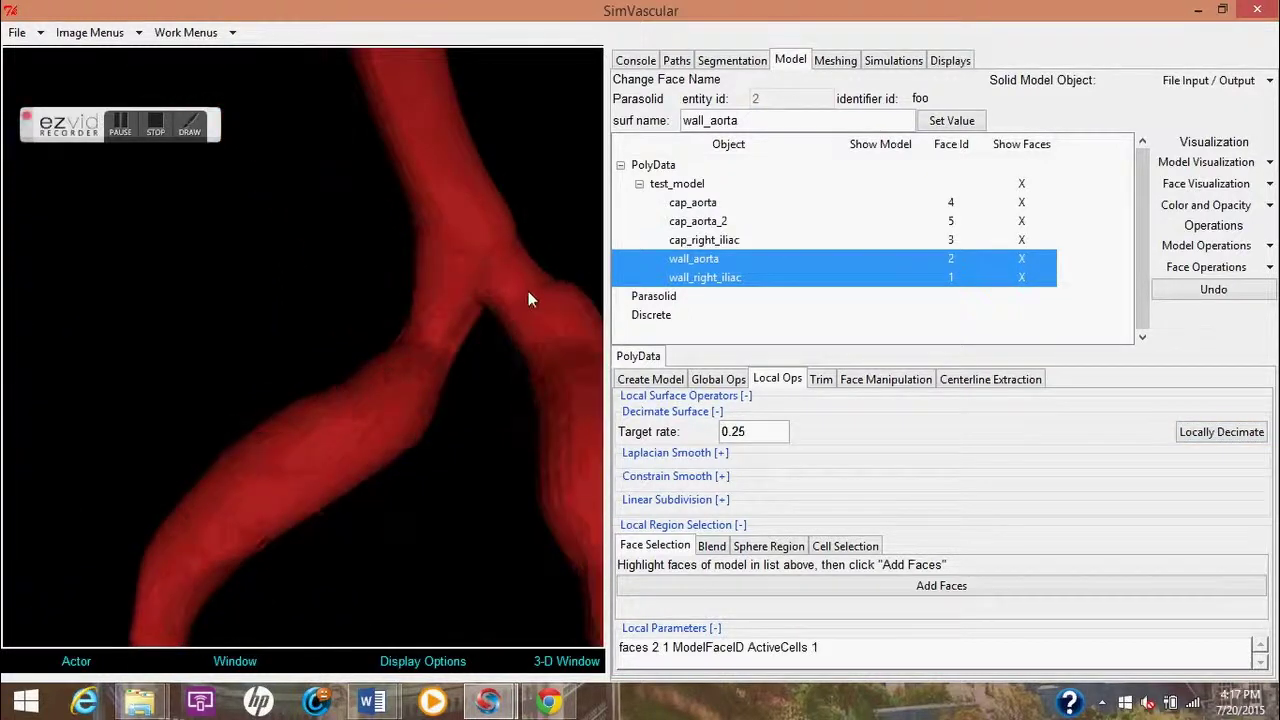
- Apply local Laplacian smoothing to the two wall faces with 100 iterations and a relax factor of 0.05
click(720, 452)
drag(763, 492, 733, 494)
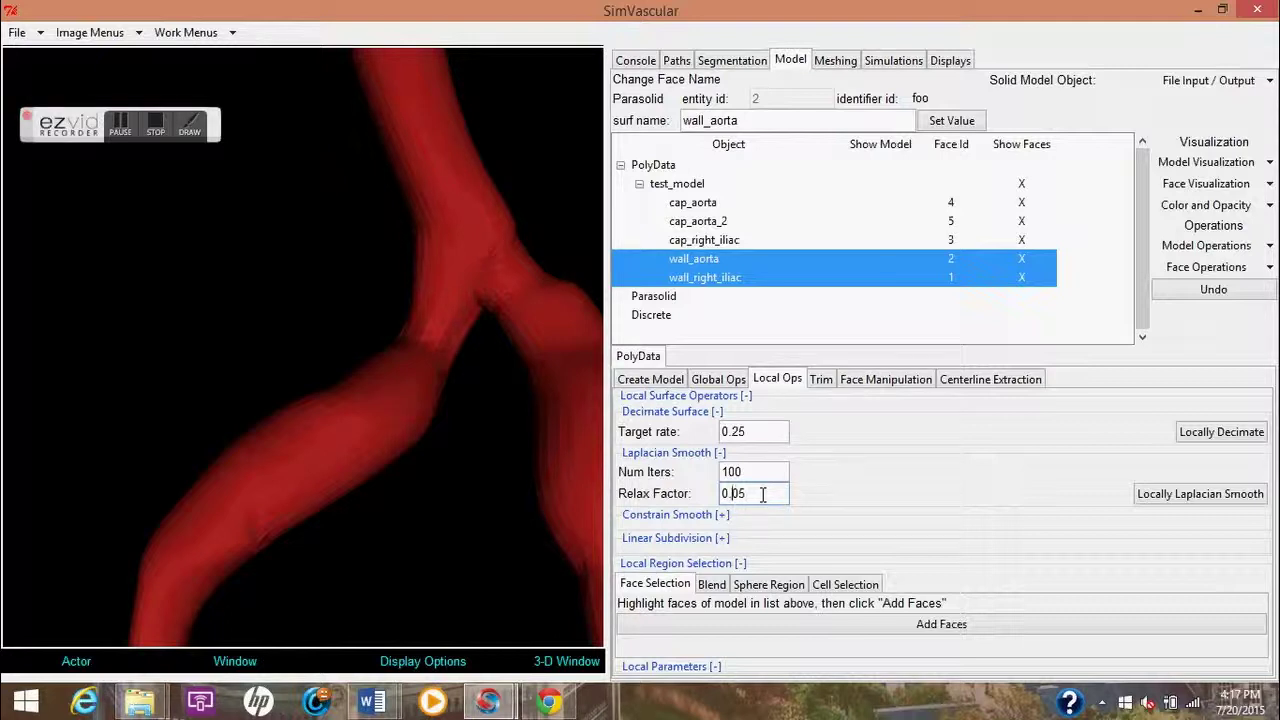
click(1200, 494)
mouse_move(535, 402)
mouse_down()
mouse_move(480, 372)
mouse_move(522, 400)
mouse_up()
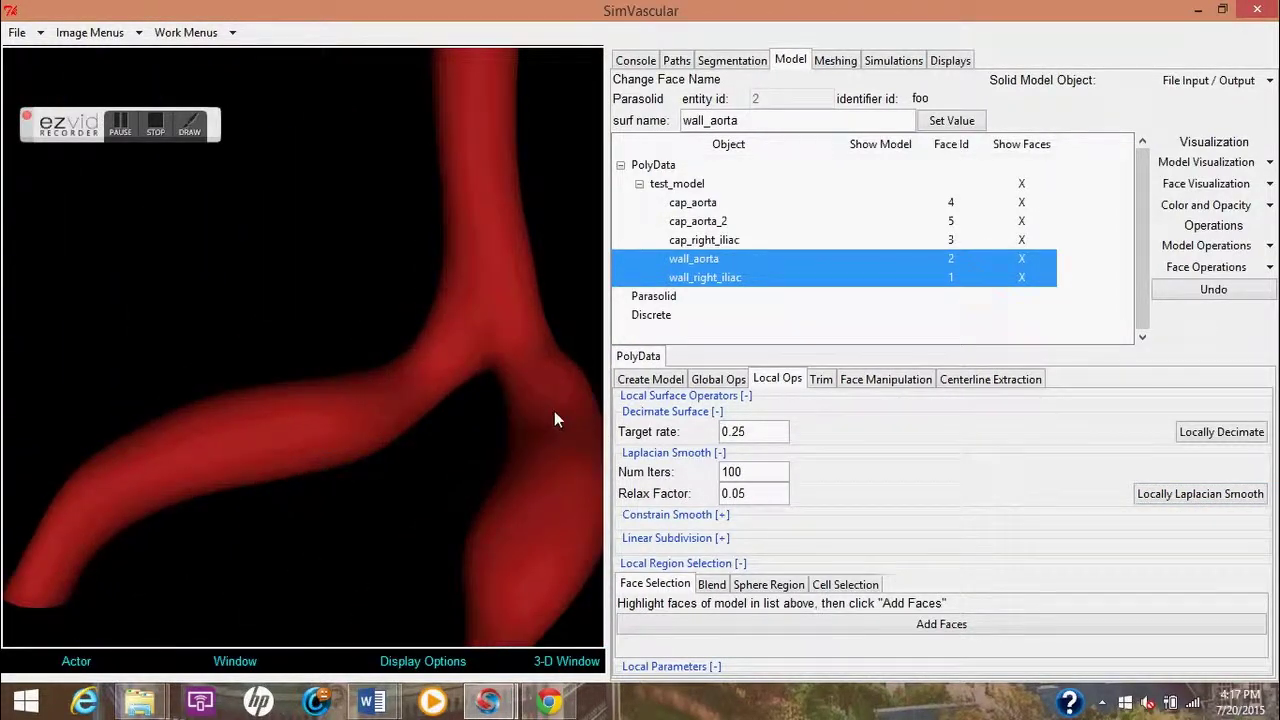
- Apply local constrained smoothing to the two wall faces with 5 iterations and a constrain factor of 0.3
click(718, 411)
click(718, 435)
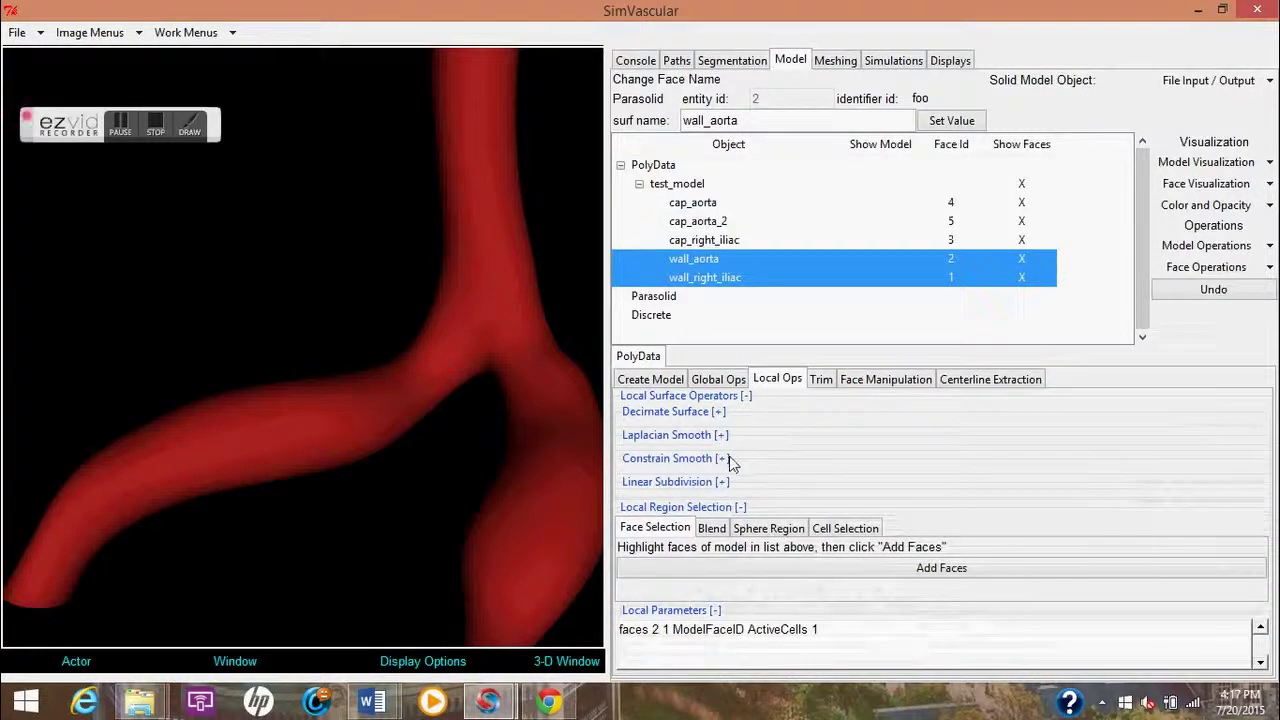
click(721, 458)
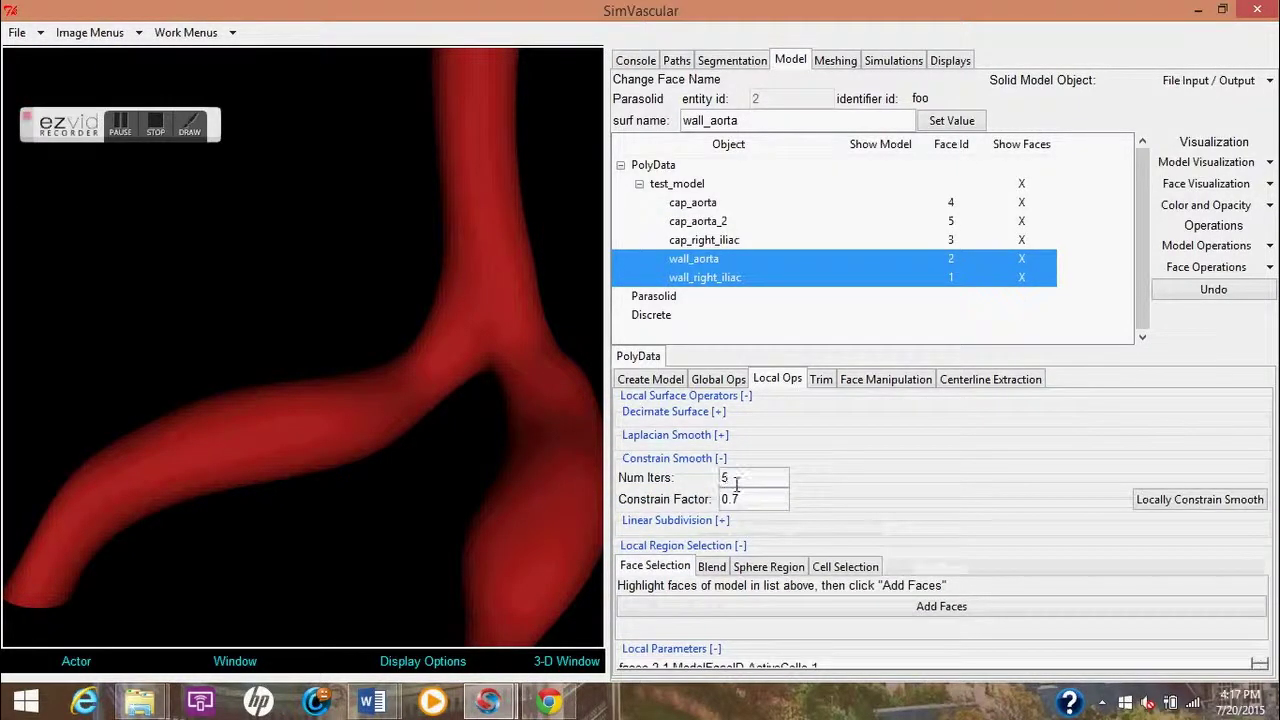
double_click(738, 500)
text(3)
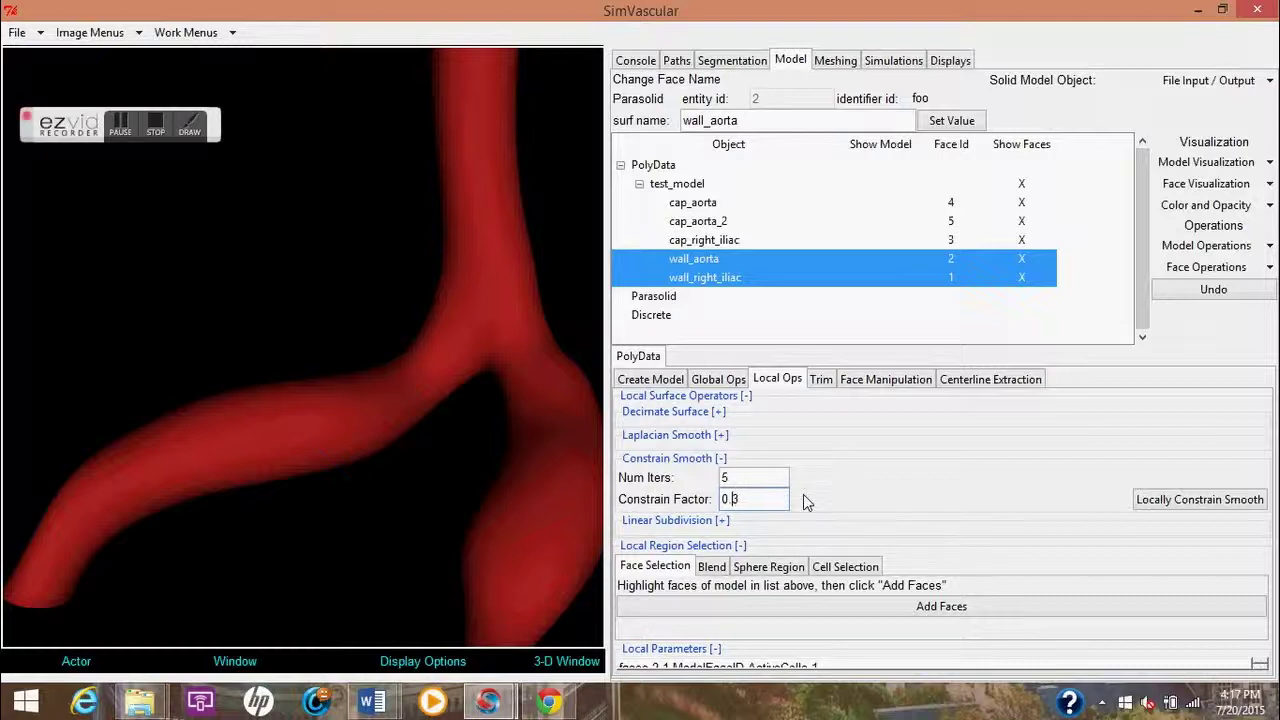
click(1220, 500)
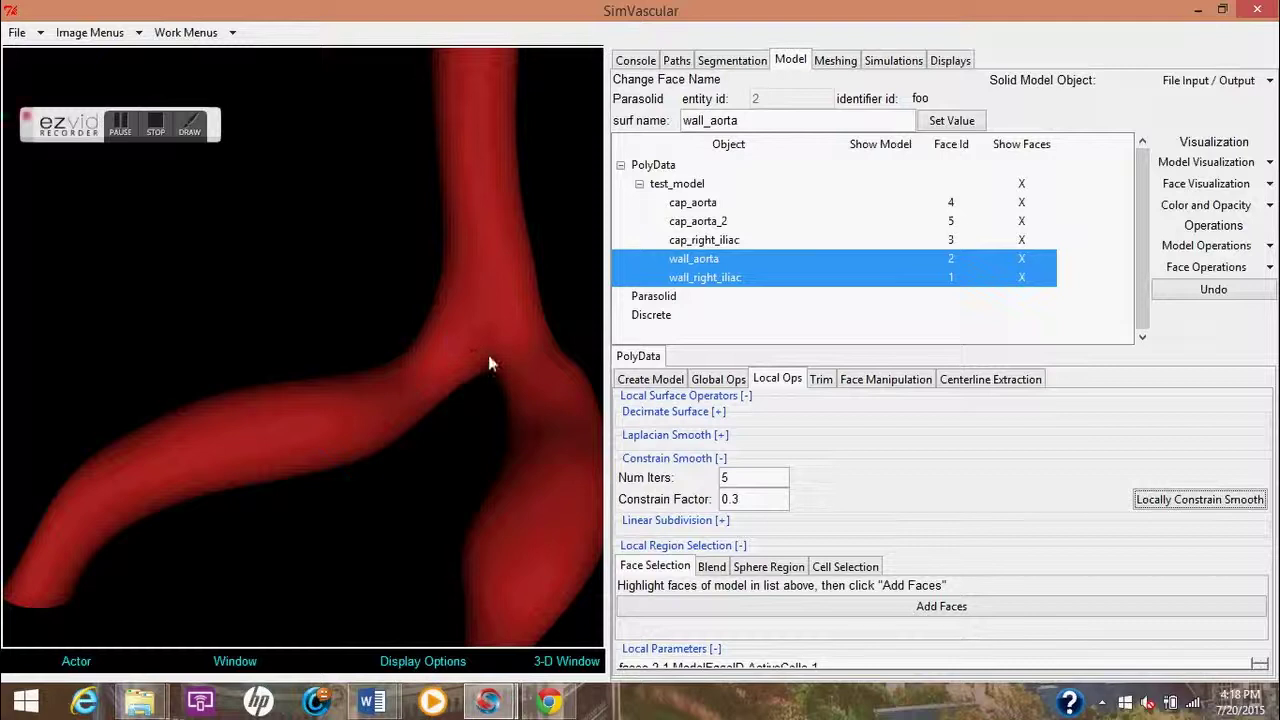
- Locally subdivide the two wall faces by linear subdivision with 1 division
click(719, 459)
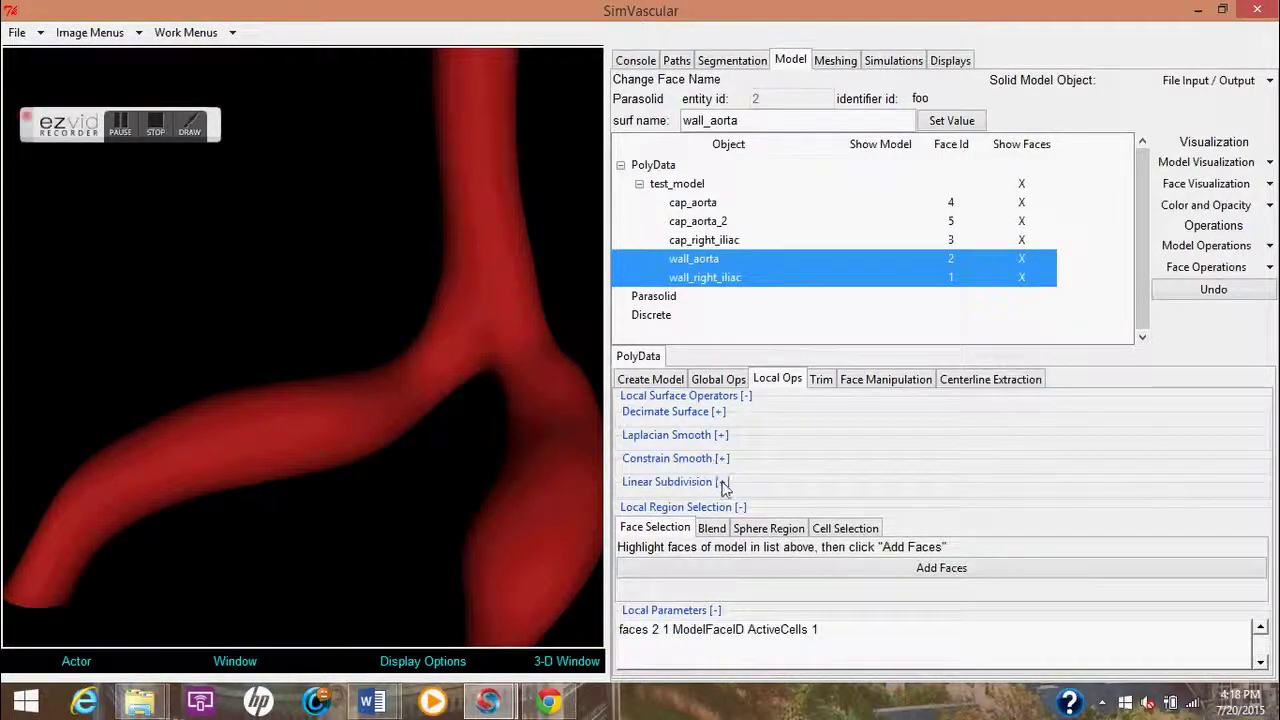
click(721, 481)
click(1220, 502)
drag(444, 395, 520, 430)
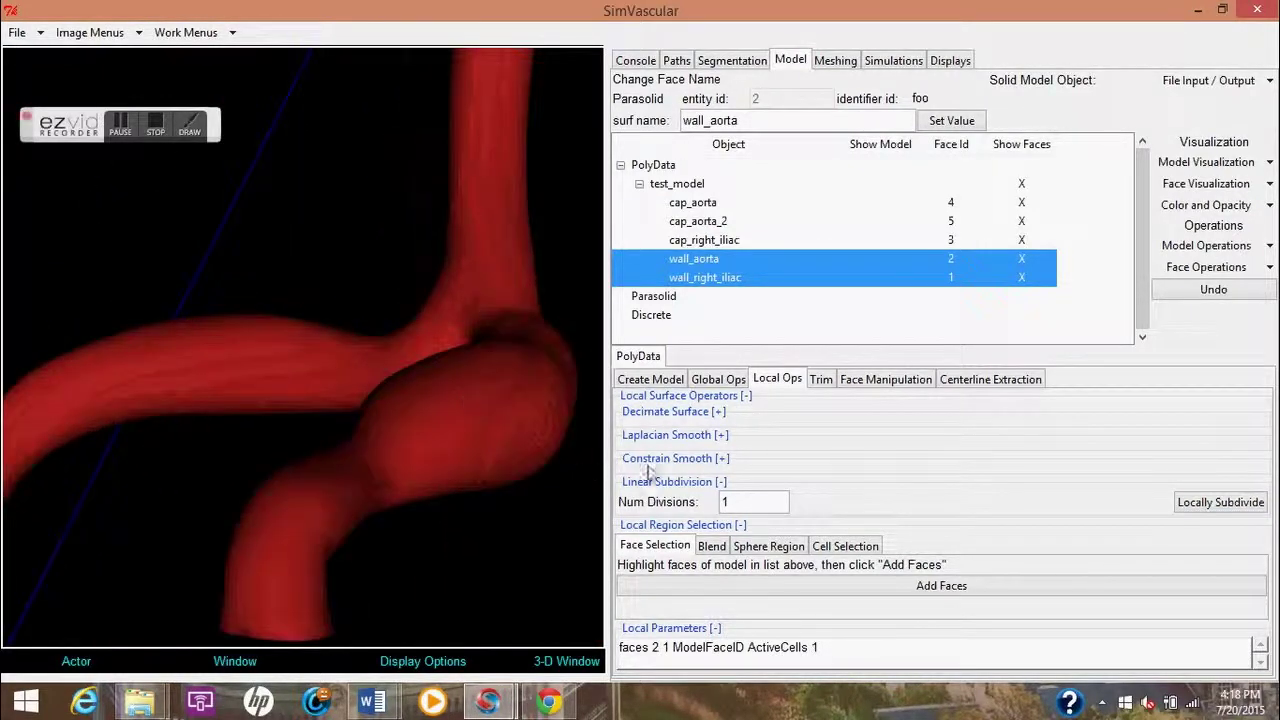
click(721, 482)
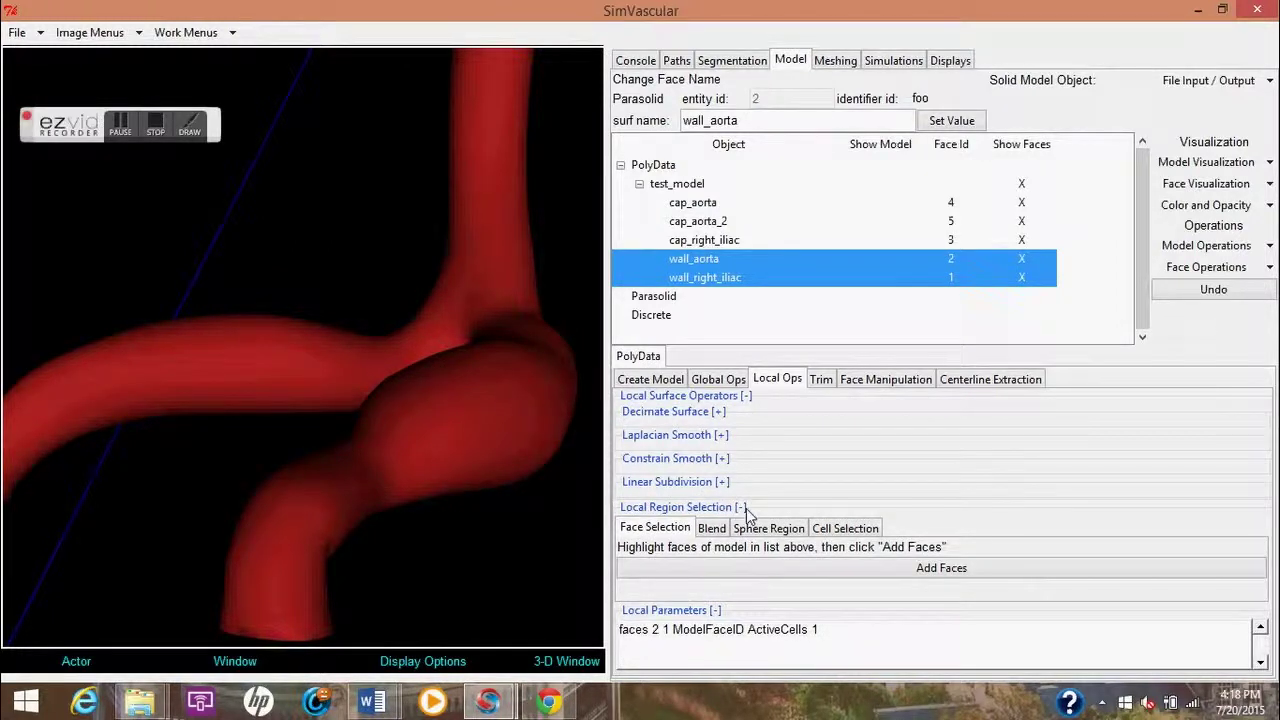
click(741, 508)
click(742, 508)
click(120, 125)
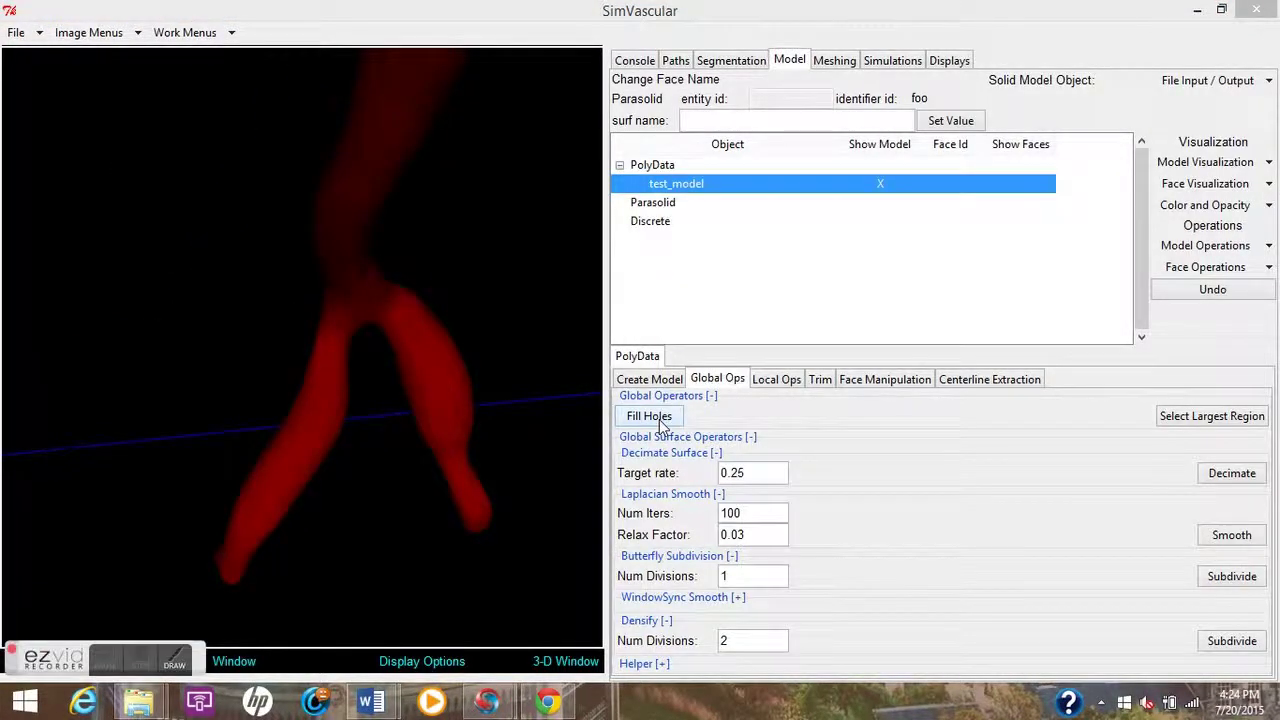
- Decimate the entire test_model surface globally with a target rate of 0.25
drag(491, 391, 450, 348)
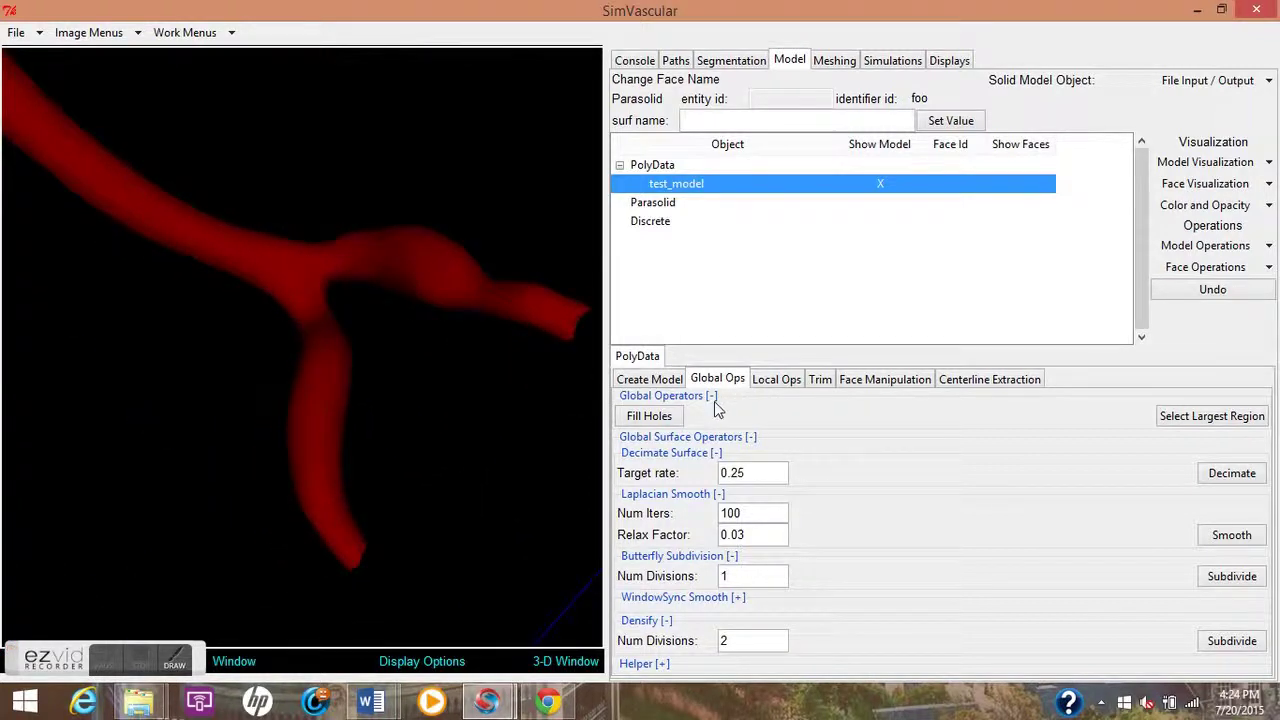
click(1250, 477)
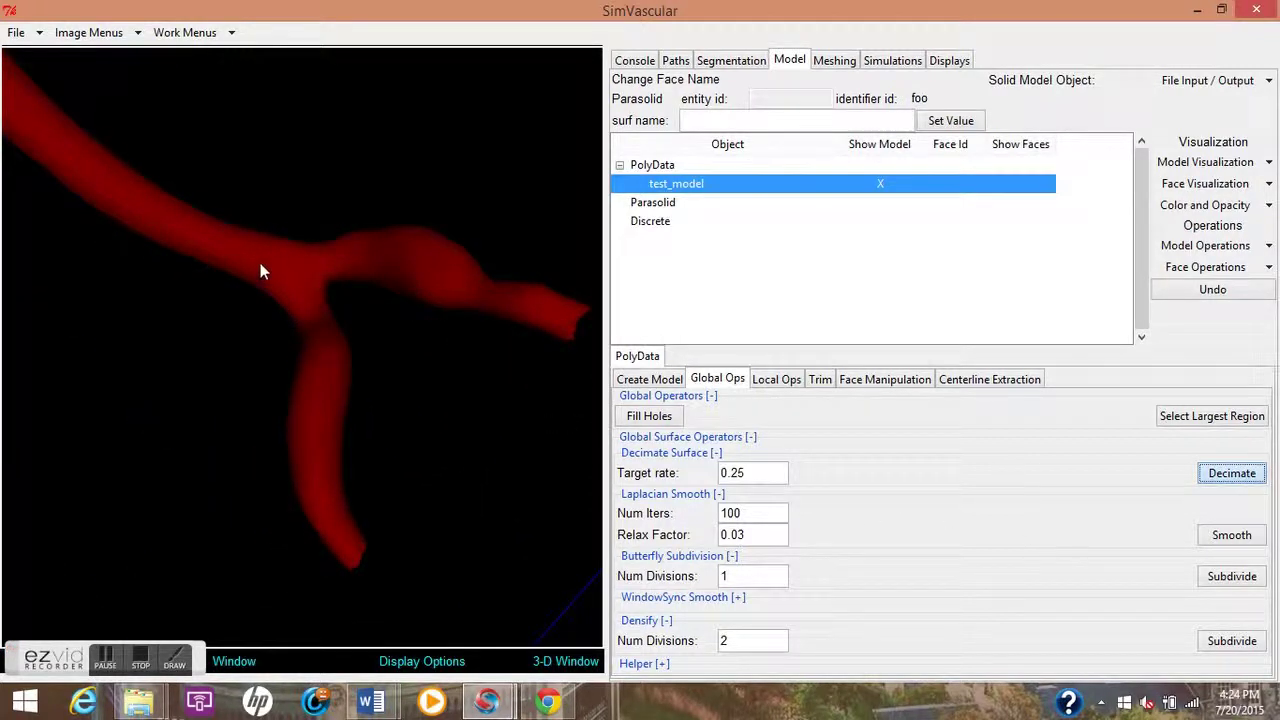
drag(278, 293, 590, 260)
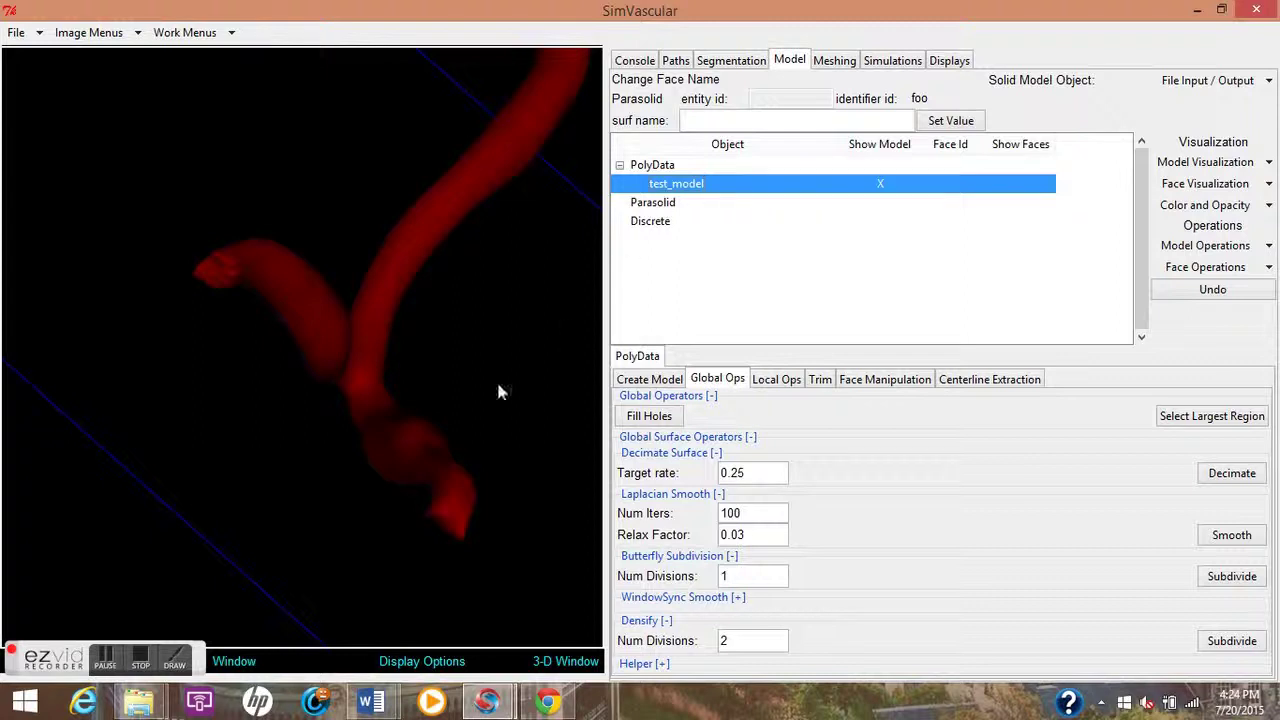
click(174, 660)
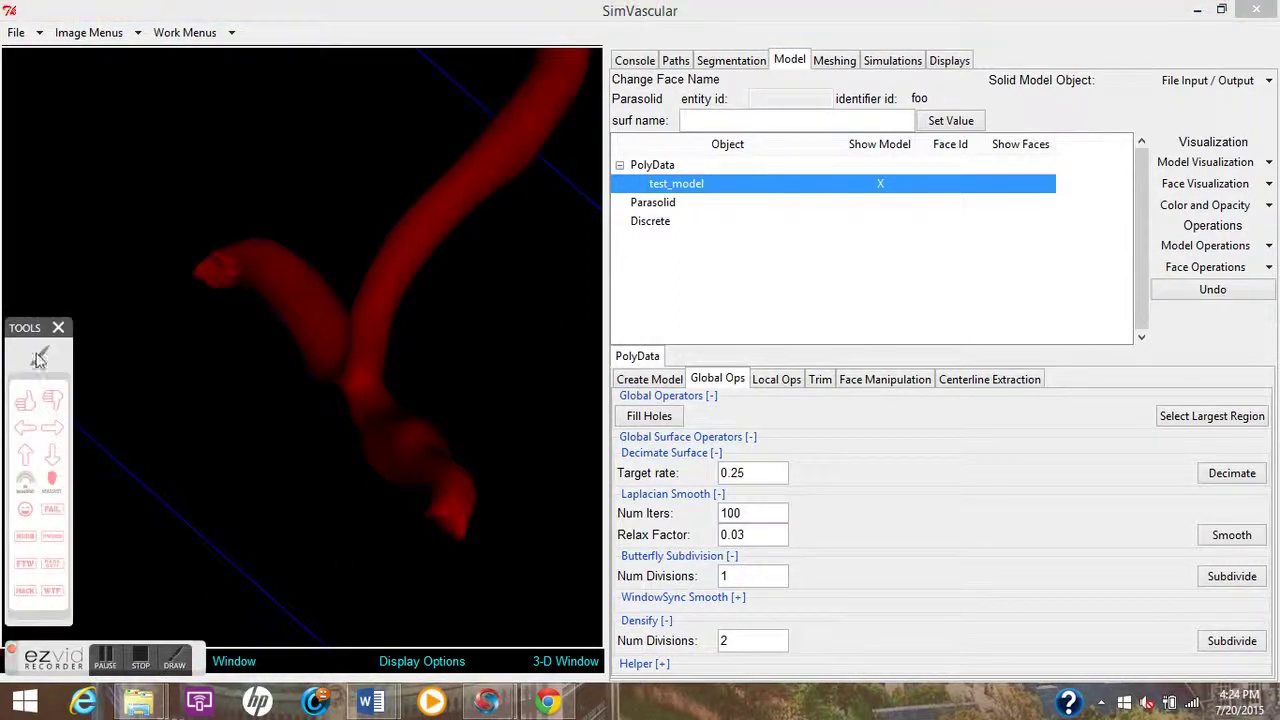
click(38, 358)
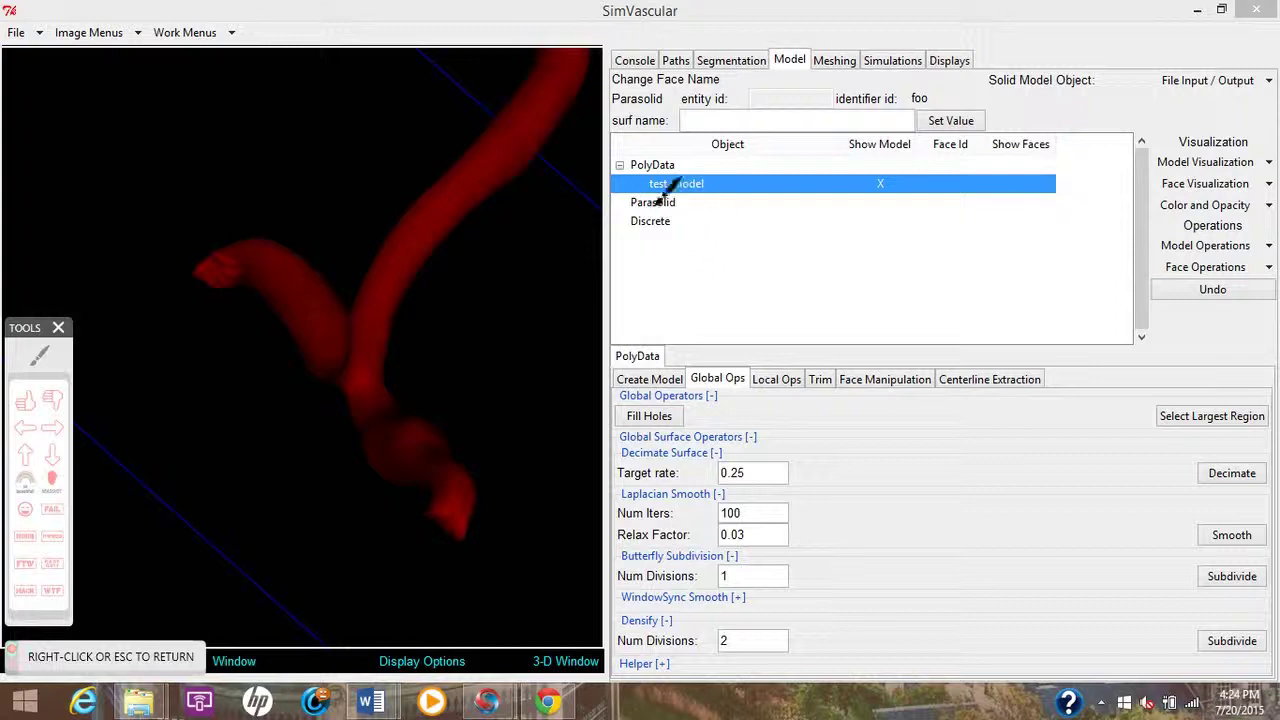
mouse_move(646, 188)
mouse_down()
mouse_move(723, 177)
mouse_move(686, 200)
mouse_move(653, 198)
mouse_up()
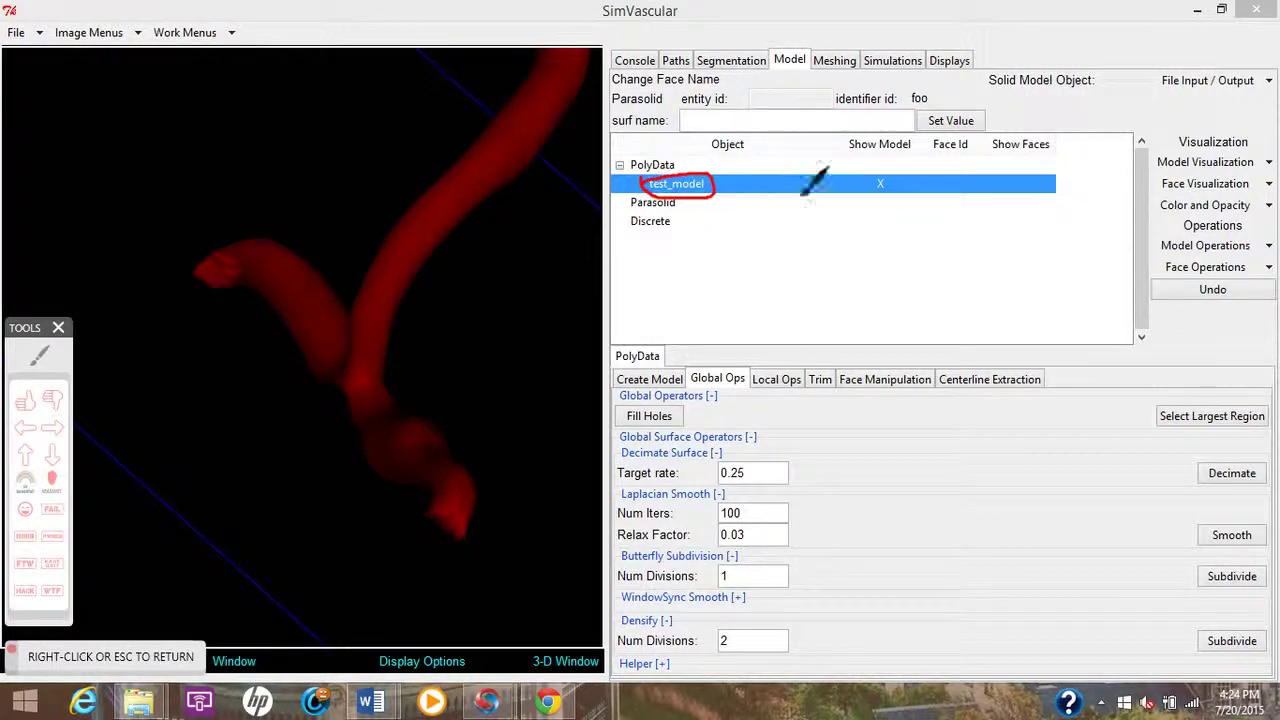
right_click(772, 220)
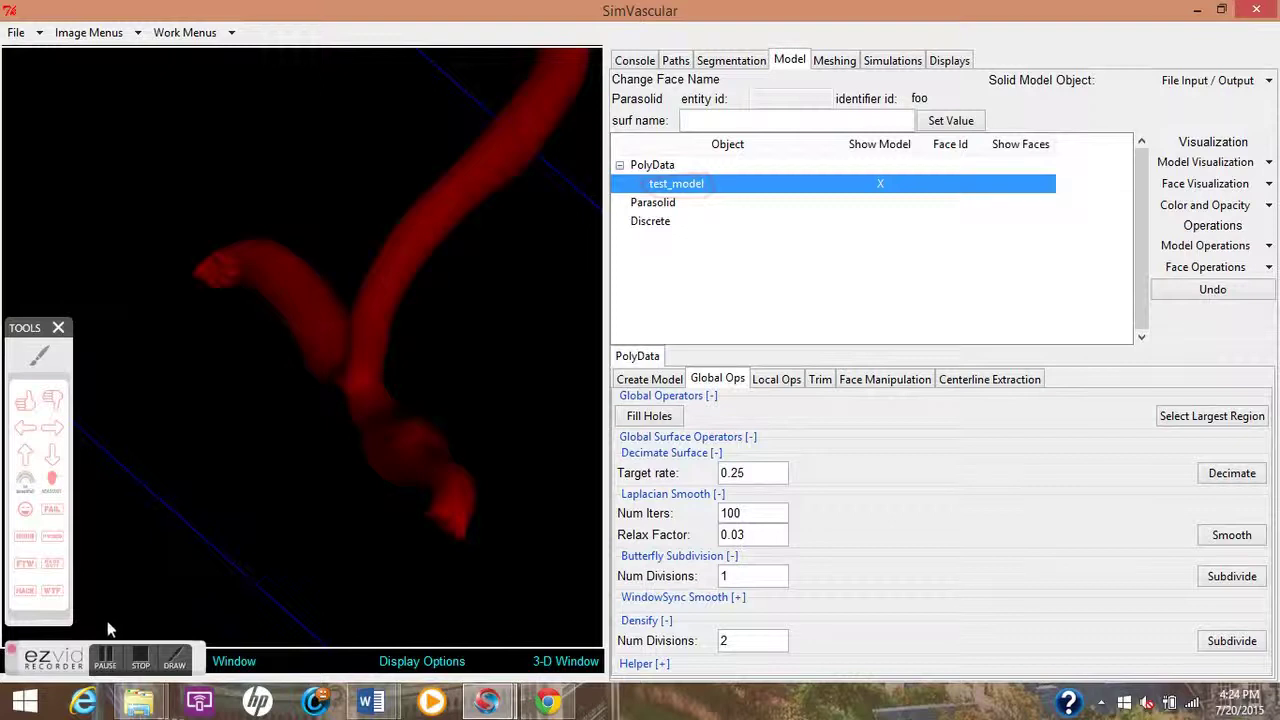
click(108, 648)
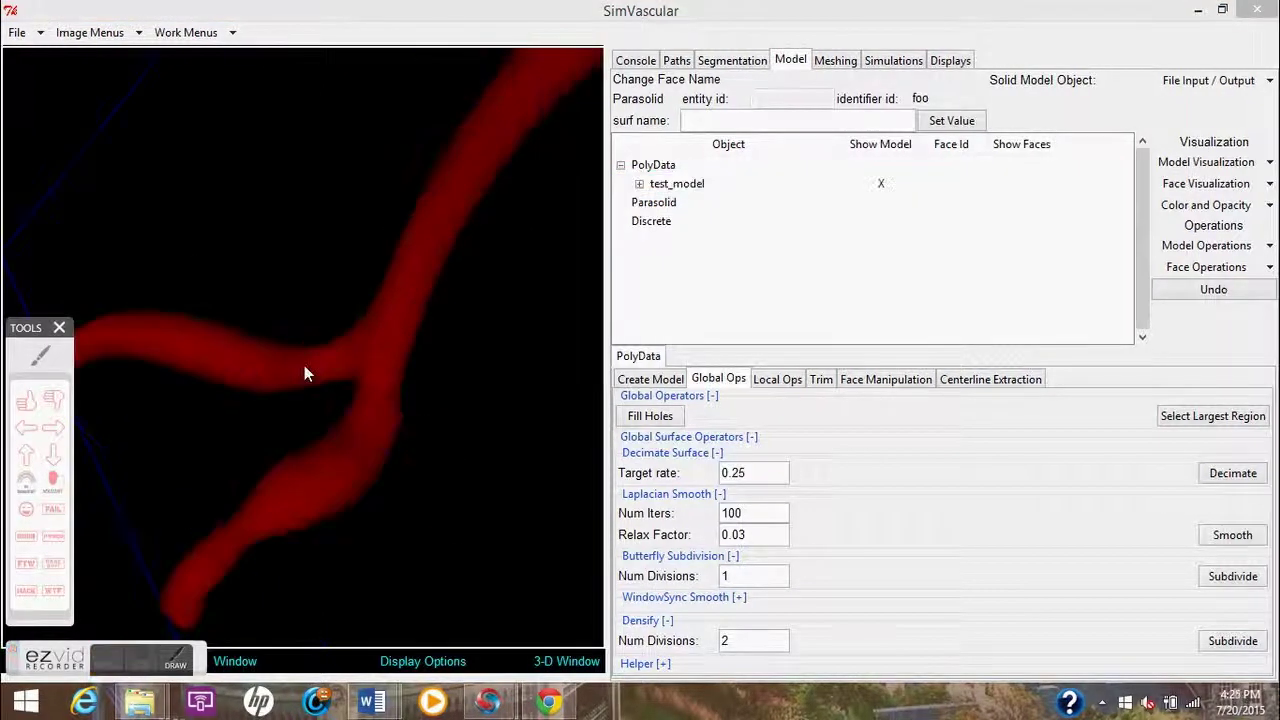
- Undo the last surface operation applied to test_model
drag(306, 369, 547, 280)
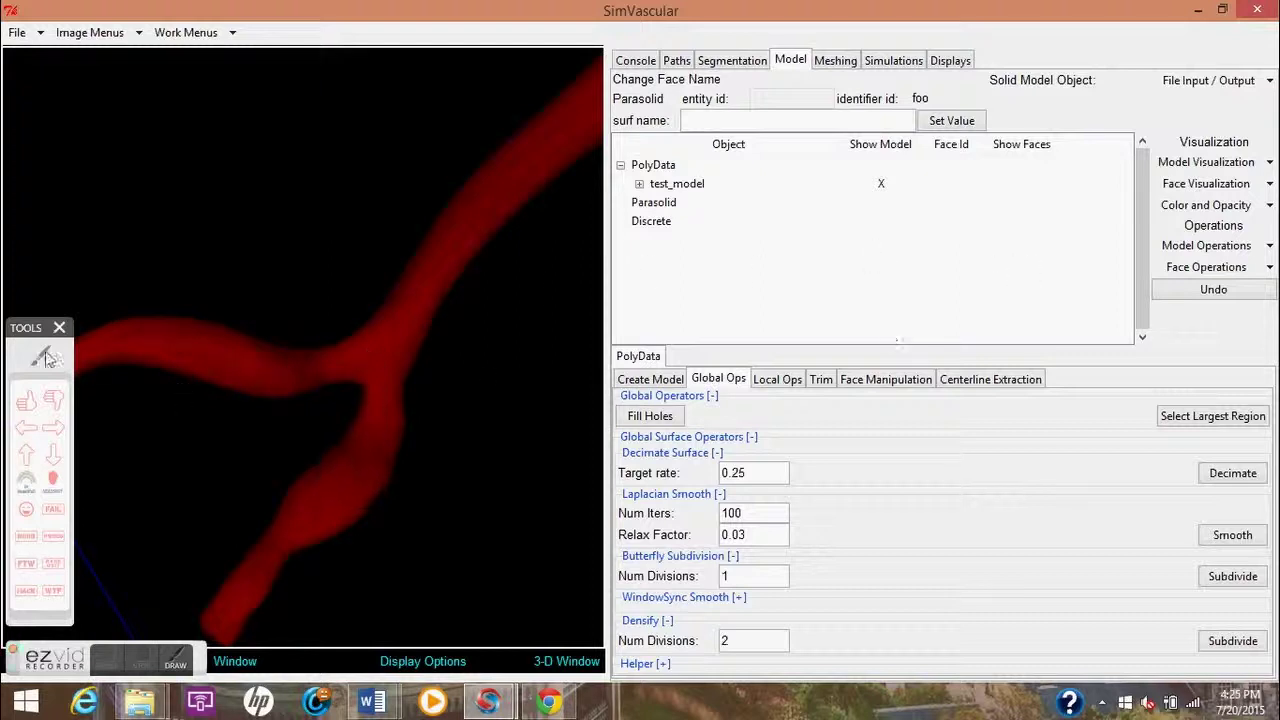
click(45, 358)
mouse_move(1172, 322)
mouse_down()
mouse_move(1218, 321)
mouse_move(1175, 260)
mouse_move(1175, 308)
mouse_move(1250, 326)
mouse_up()
right_click(1212, 298)
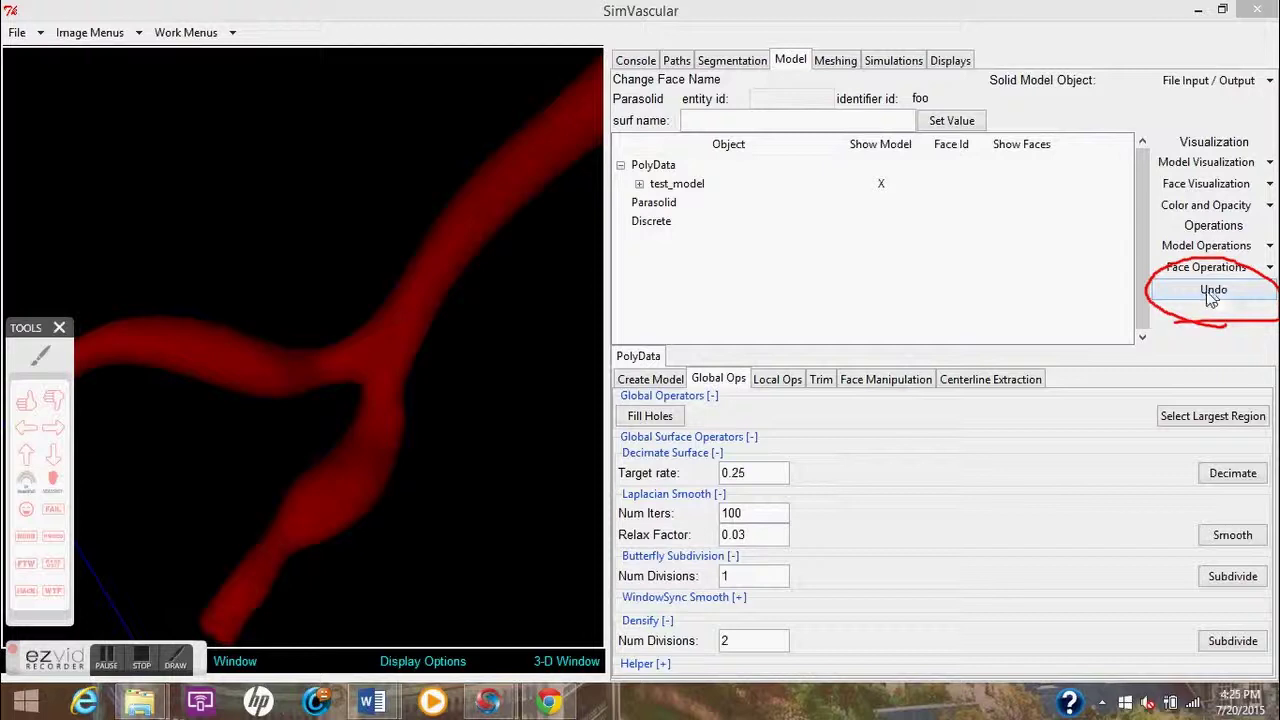
click(1212, 292)
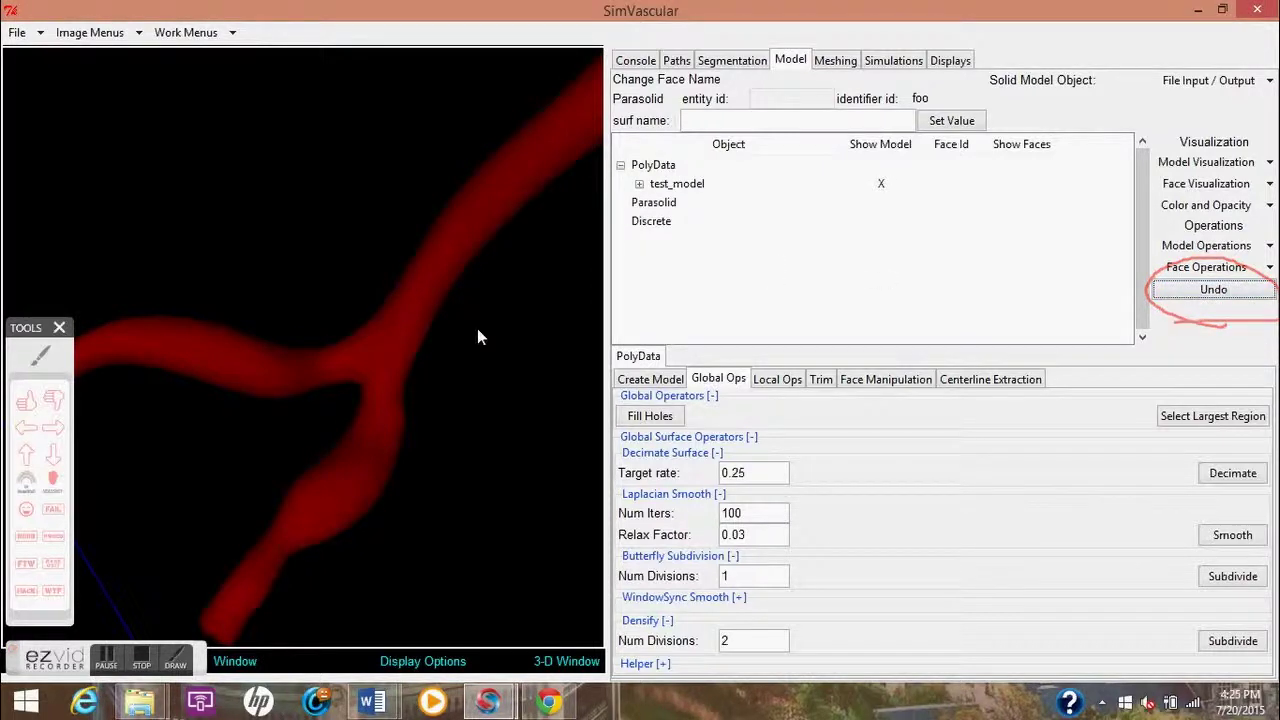
- Expand the face list of test_model, select wall_aorta and wall_right_iliac in turn, and inspect the vessel surface
click(641, 185)
click(742, 259)
click(746, 278)
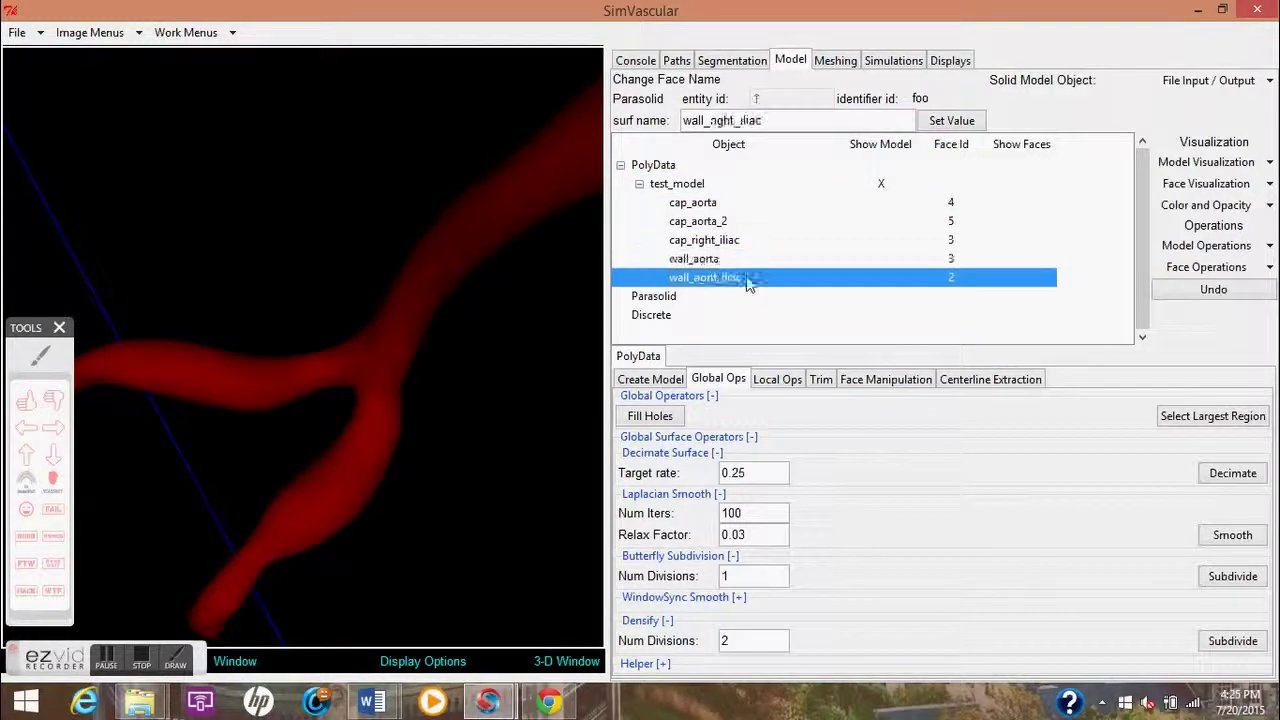
drag(459, 406, 477, 345)
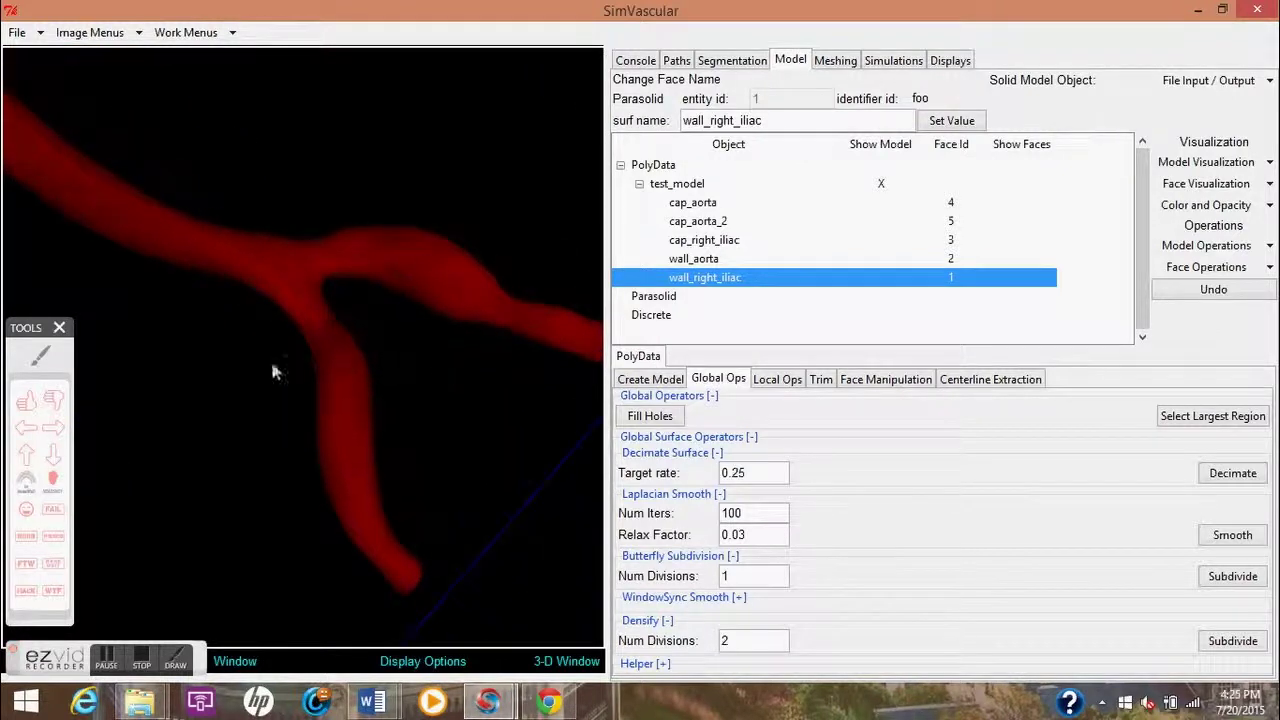
click(106, 659)
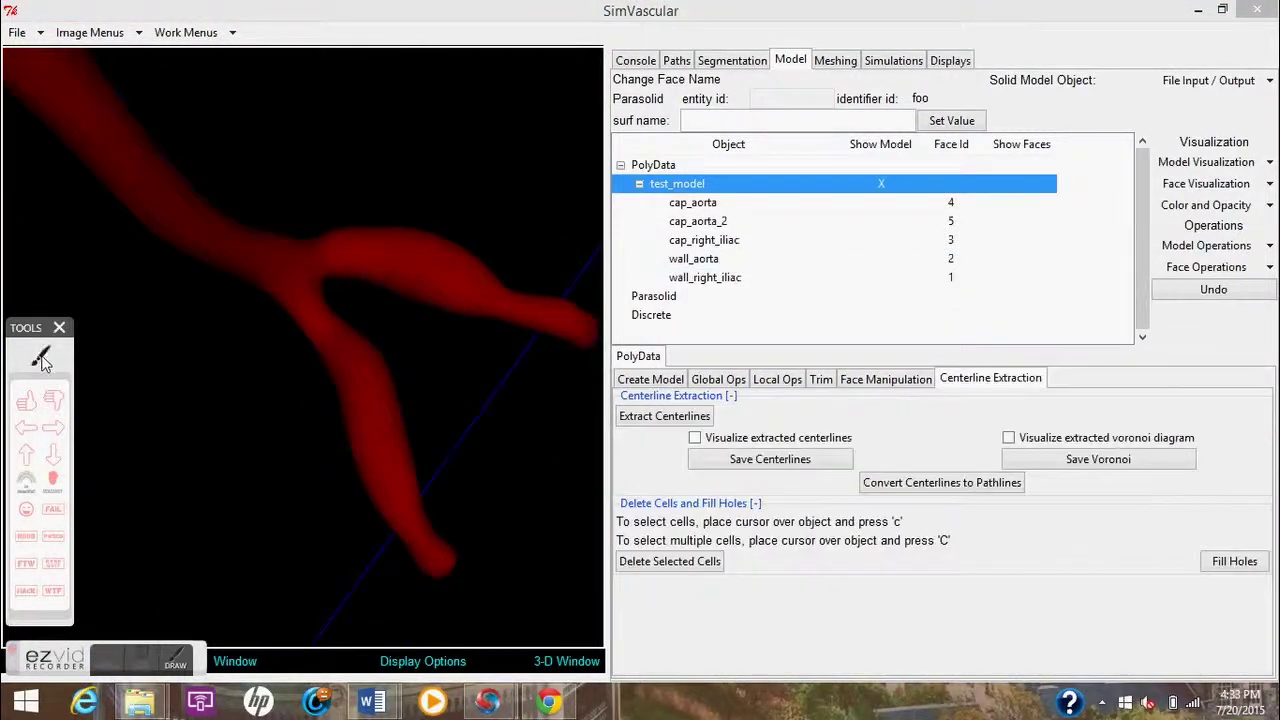
click(40, 355)
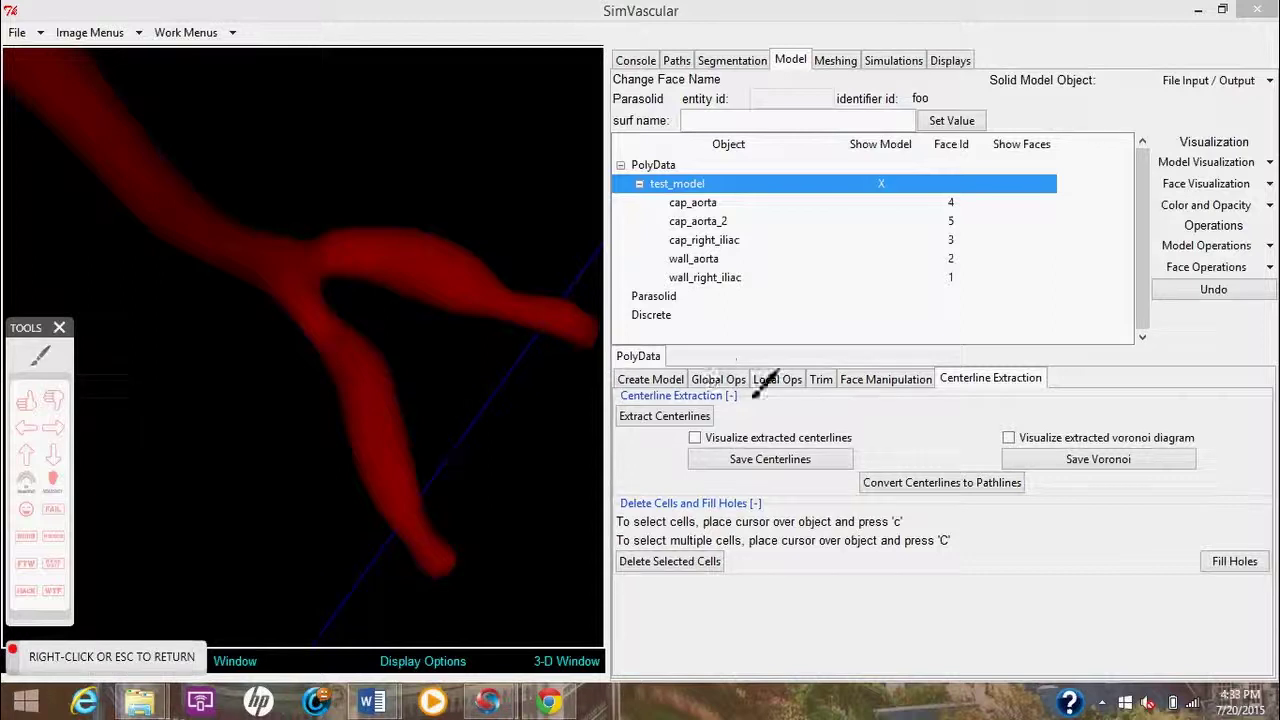
mouse_move(913, 397)
mouse_down()
mouse_move(1014, 402)
mouse_move(1063, 378)
mouse_move(940, 382)
mouse_move(960, 402)
mouse_up()
right_click(952, 382)
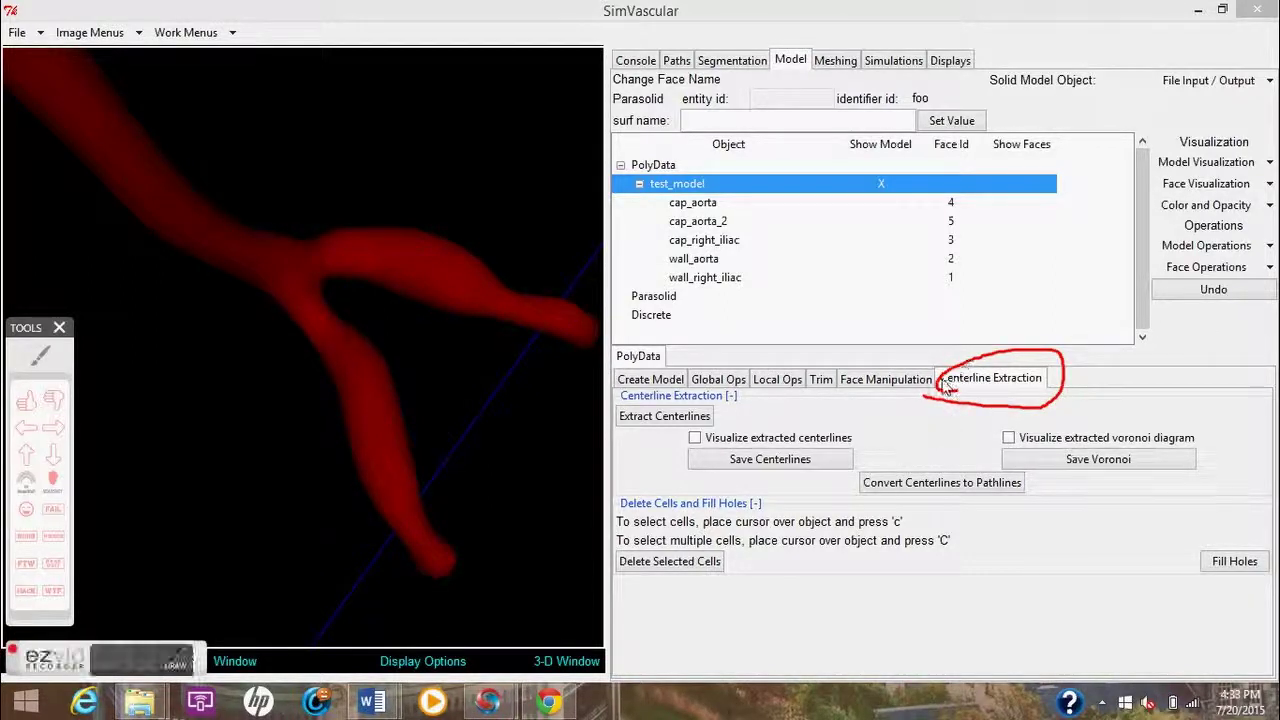
- Try to extract centerlines with all five faces of test_model, from cap_aorta through wall_right_iliac, selected as walls
click(678, 420)
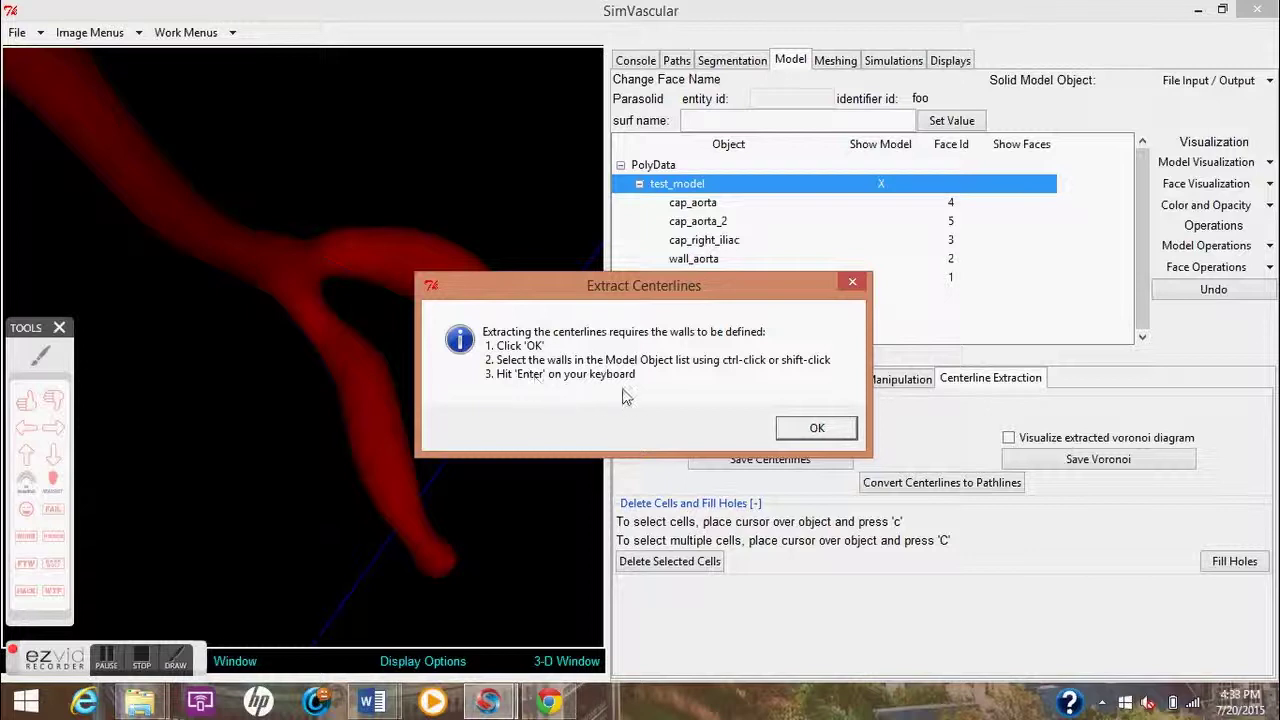
click(843, 437)
click(737, 205)
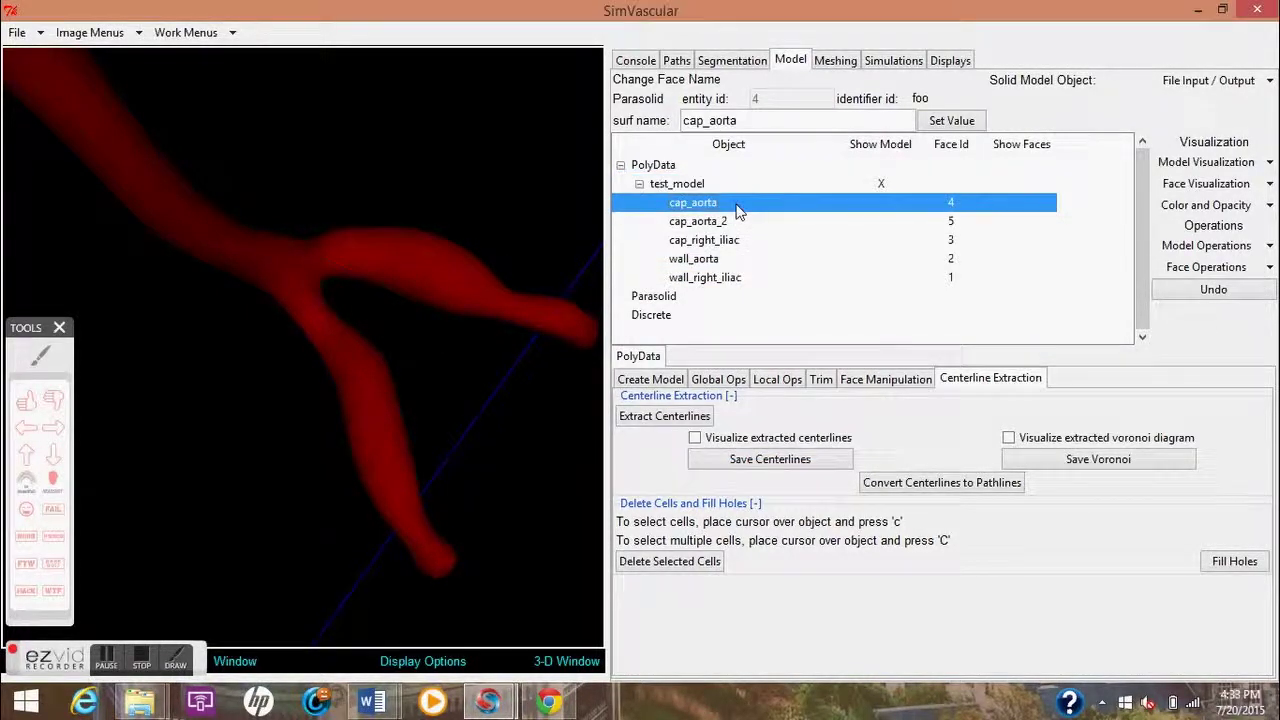
shift+click(755, 284)
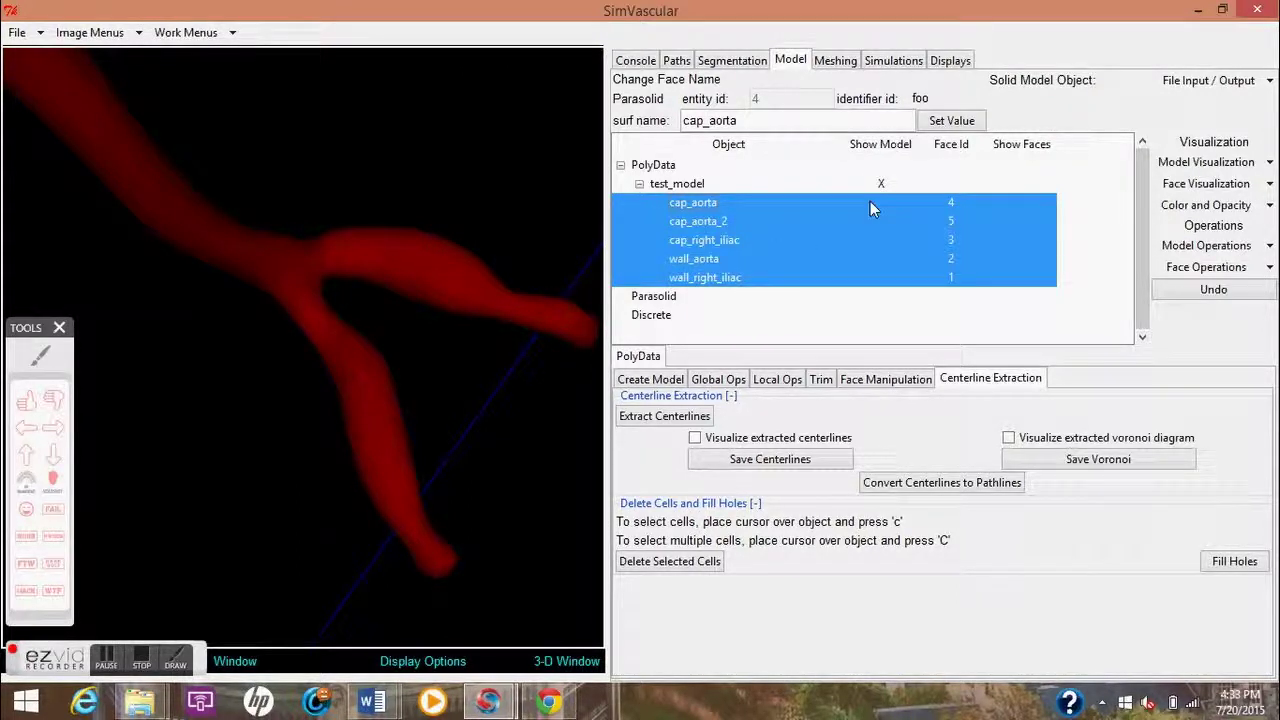
key(Return)
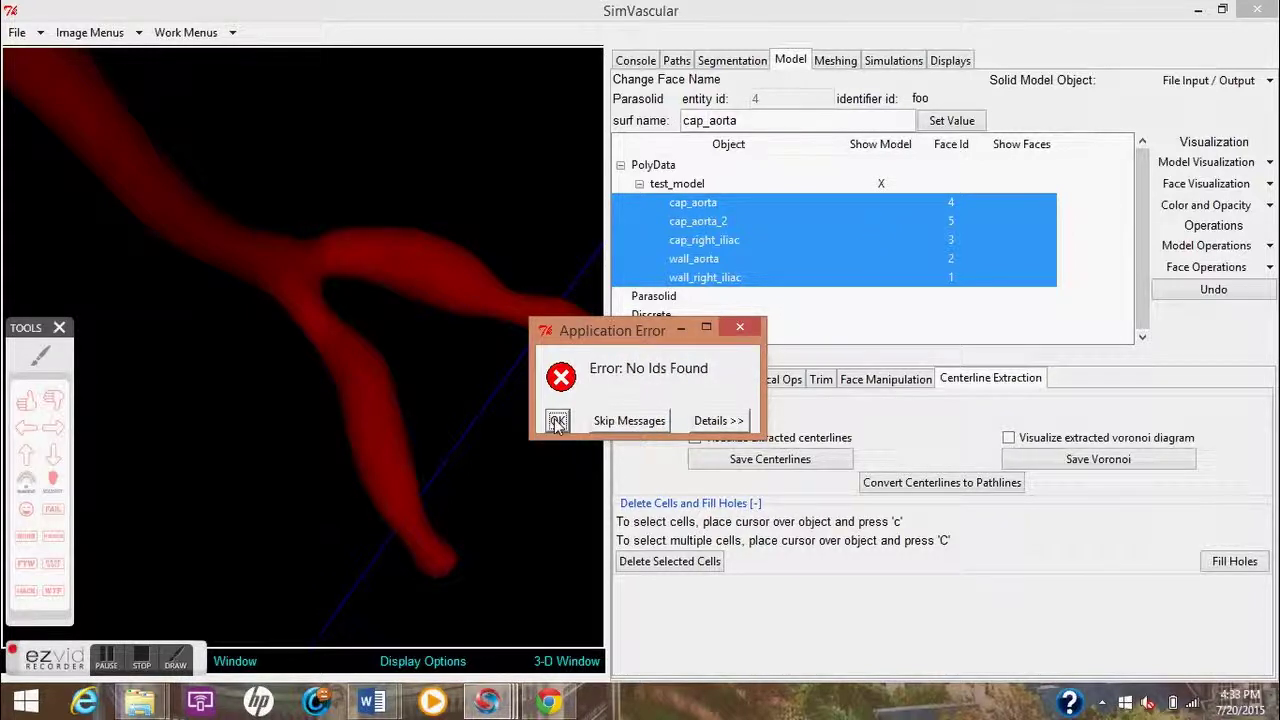
click(37, 357)
drag(618, 390, 716, 376)
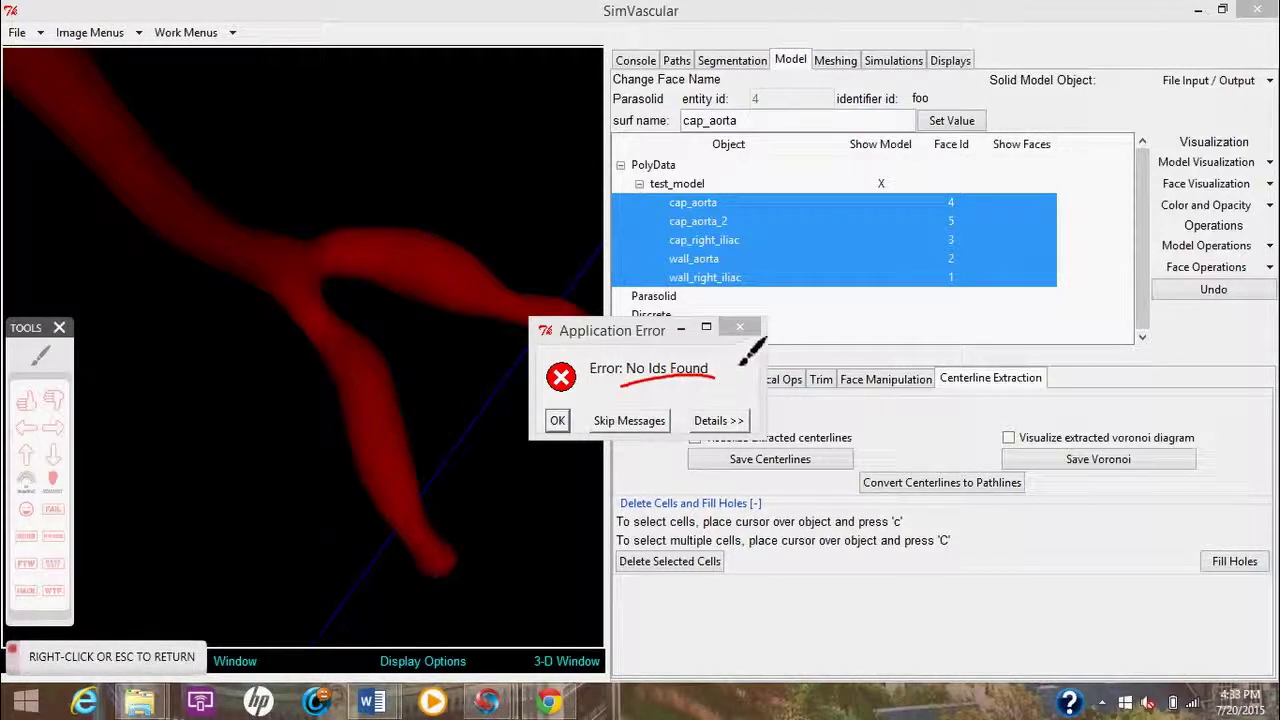
right_click(562, 422)
click(557, 420)
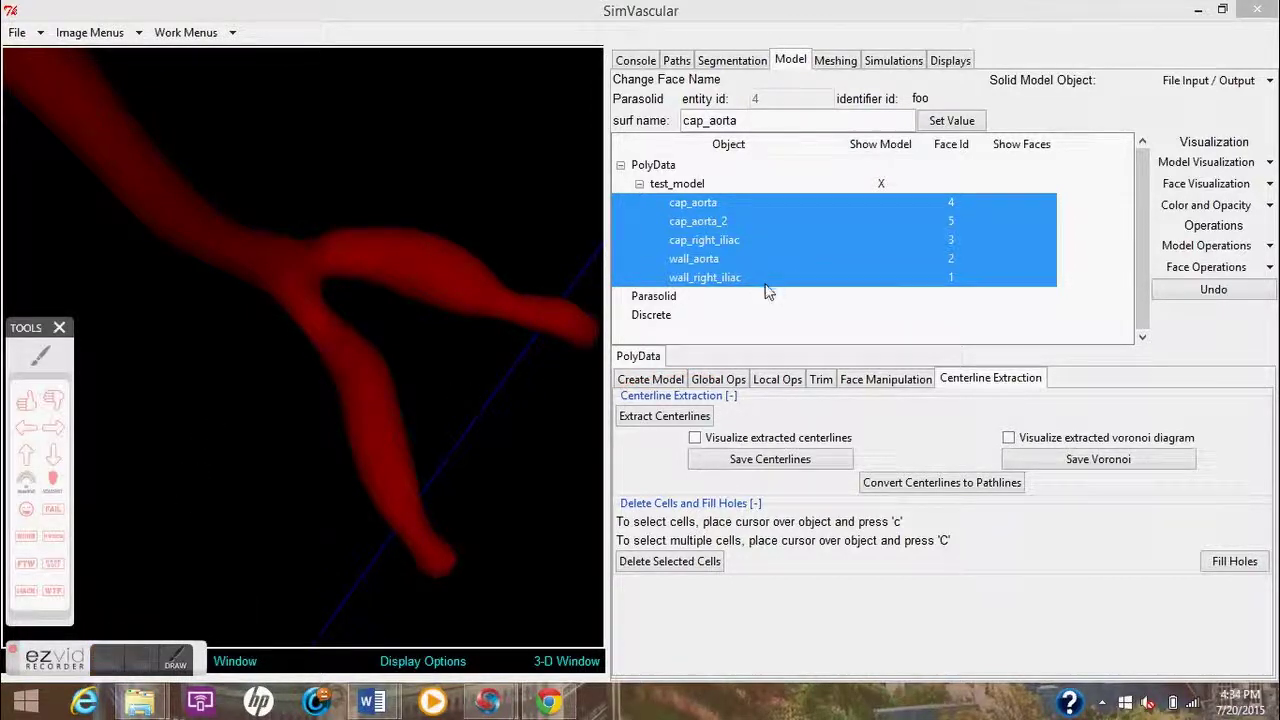
click(828, 316)
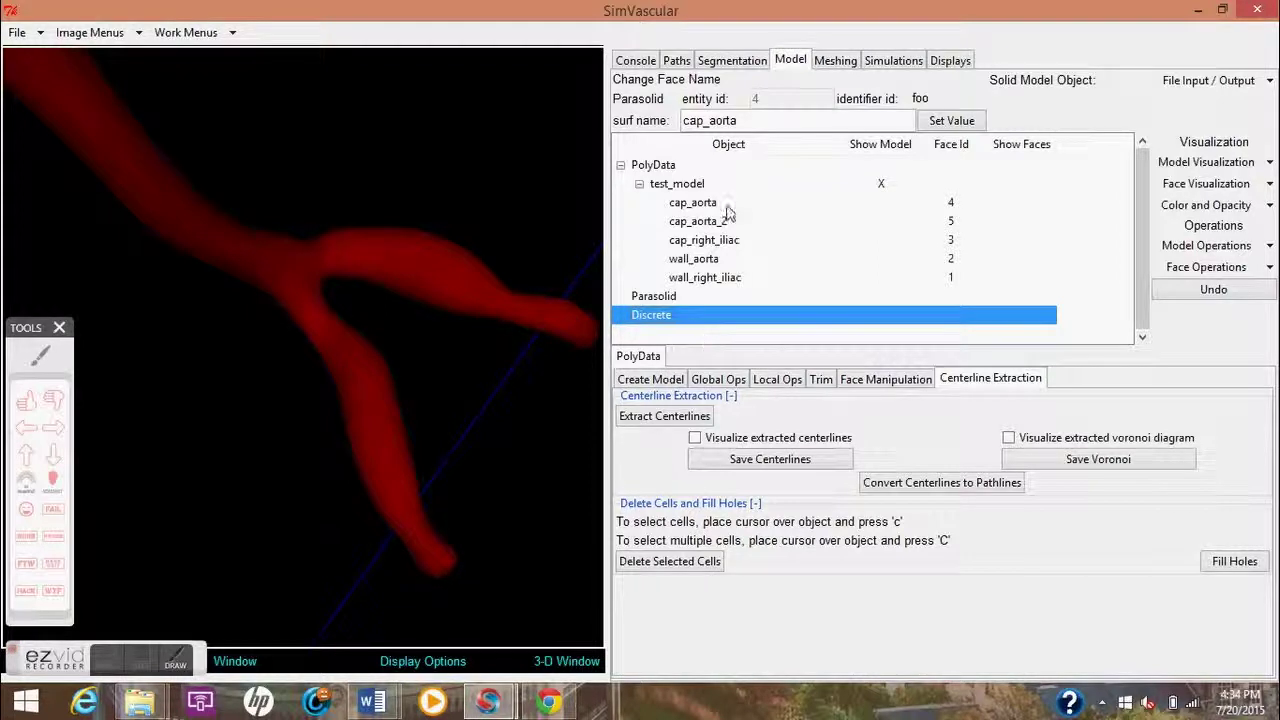
- Save test_model to the Desktop as a vtkPolyData file named test_model_smoothed
click(677, 187)
click(1269, 81)
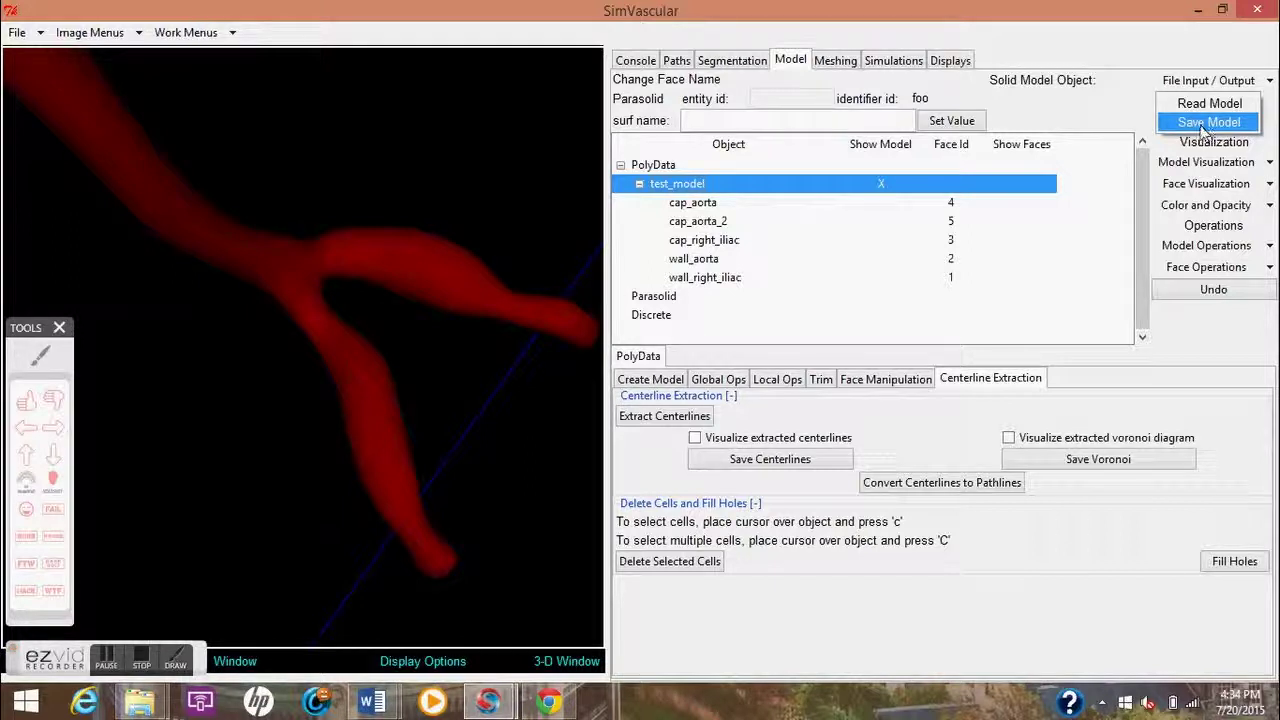
click(1205, 122)
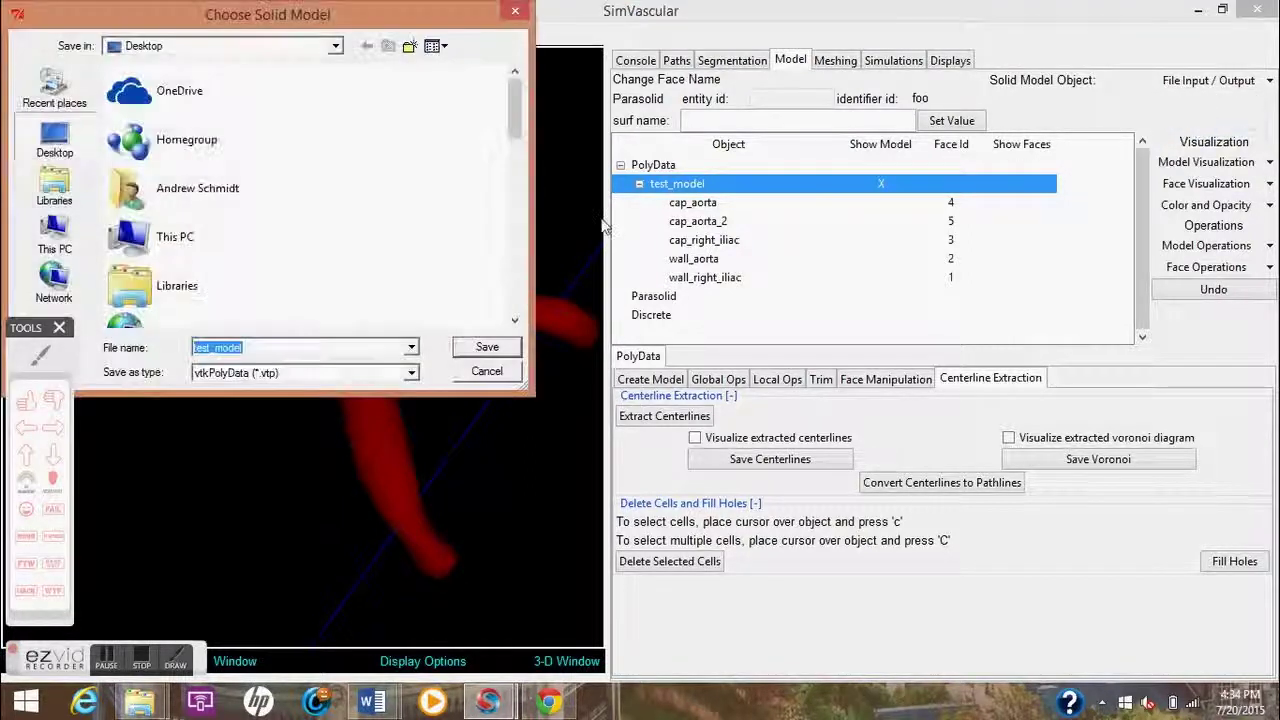
click(315, 346)
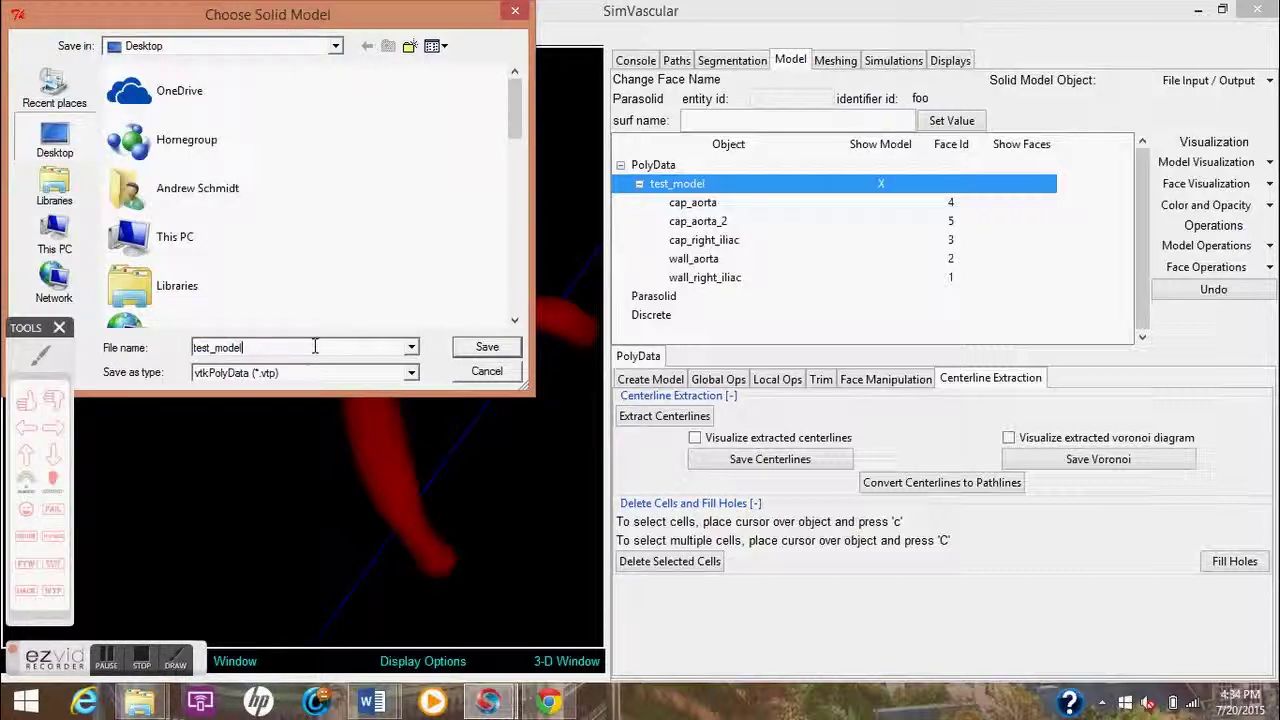
text(_smoothed)
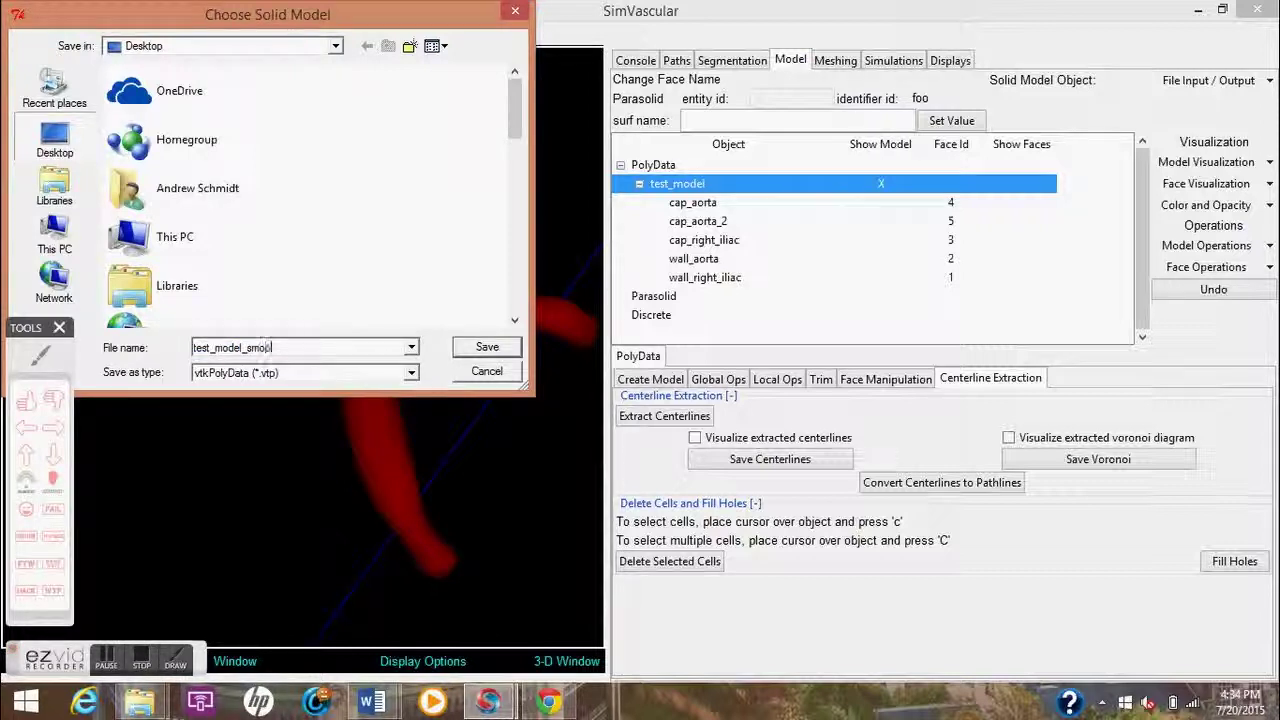